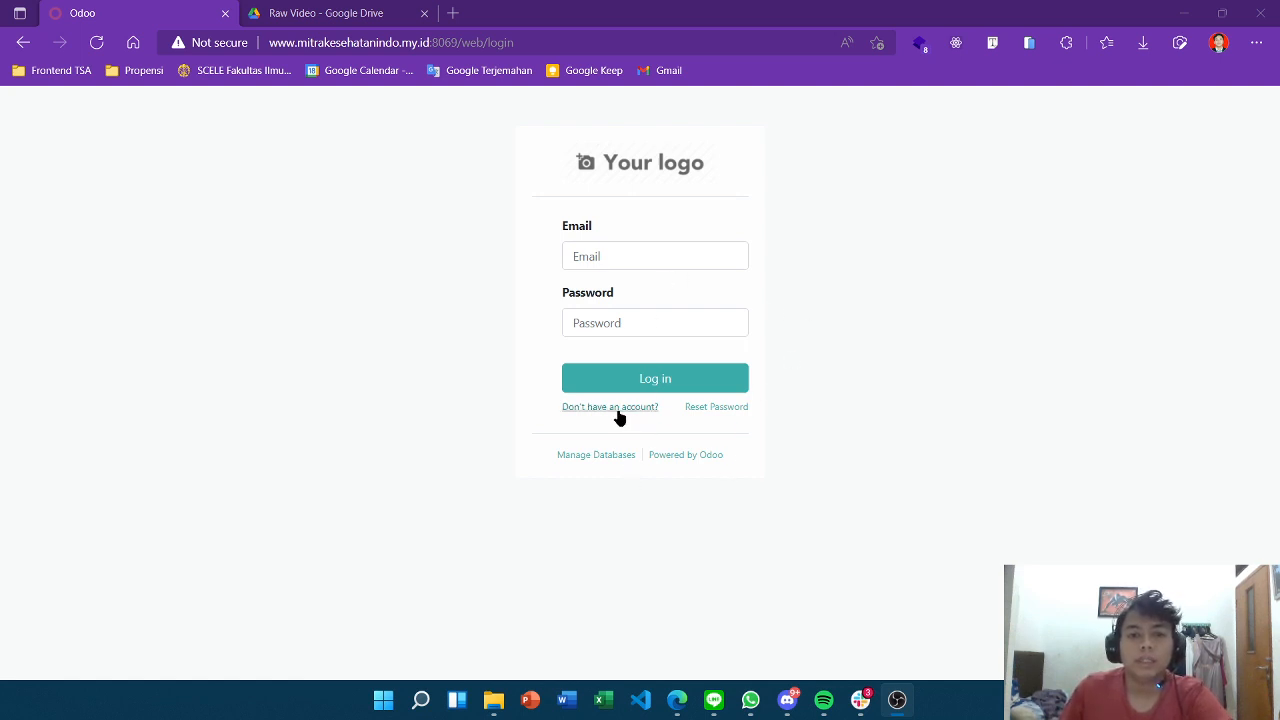
Log in to Odoo with the transport admin account's email and password.
click(640, 254)
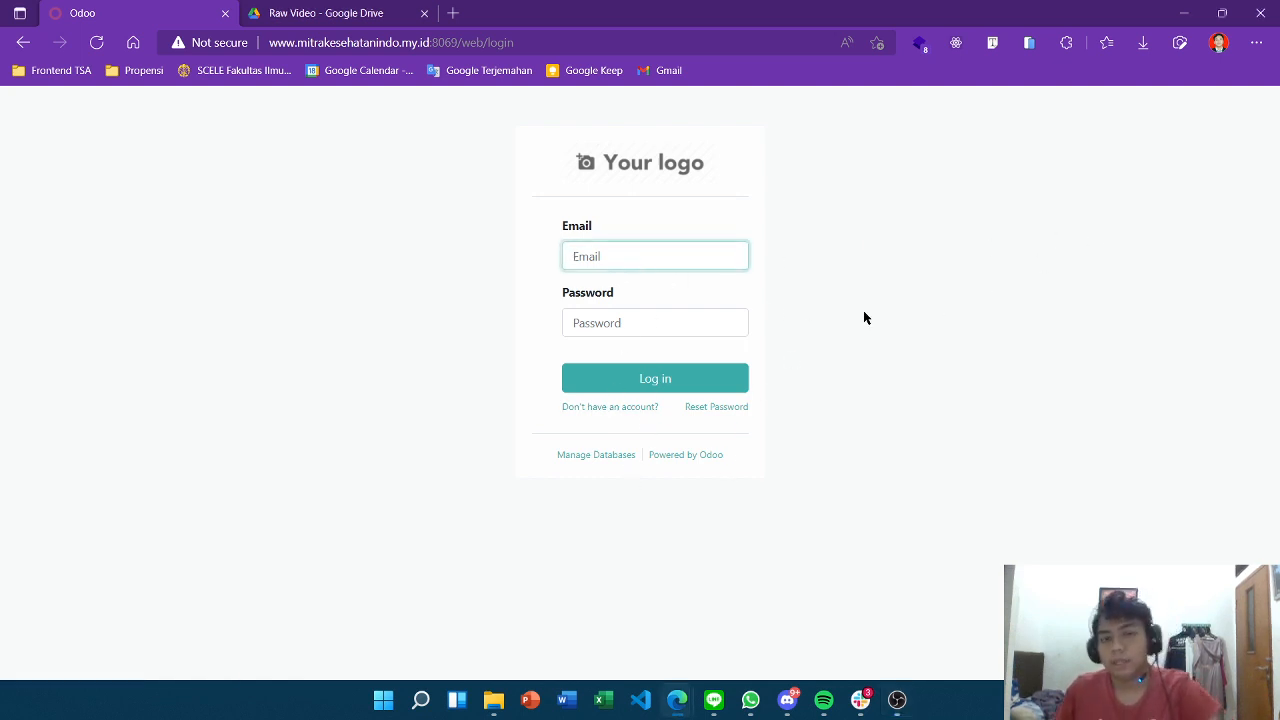
text(transport)
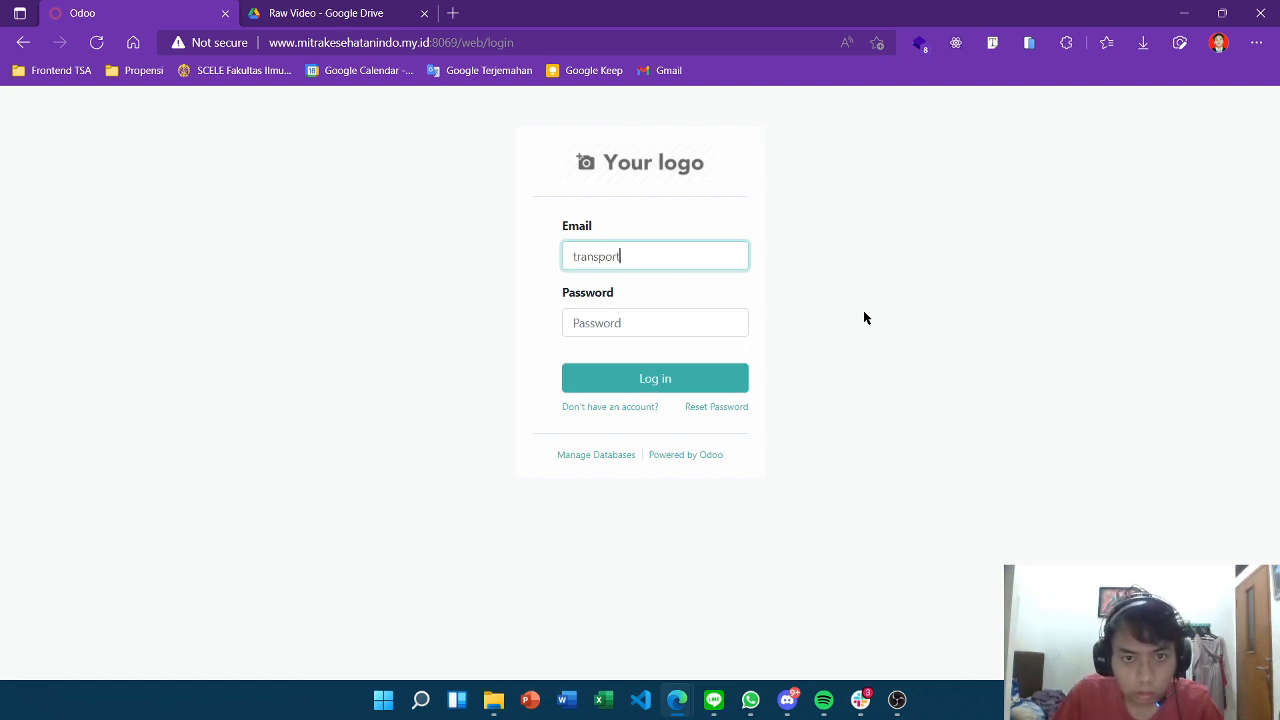
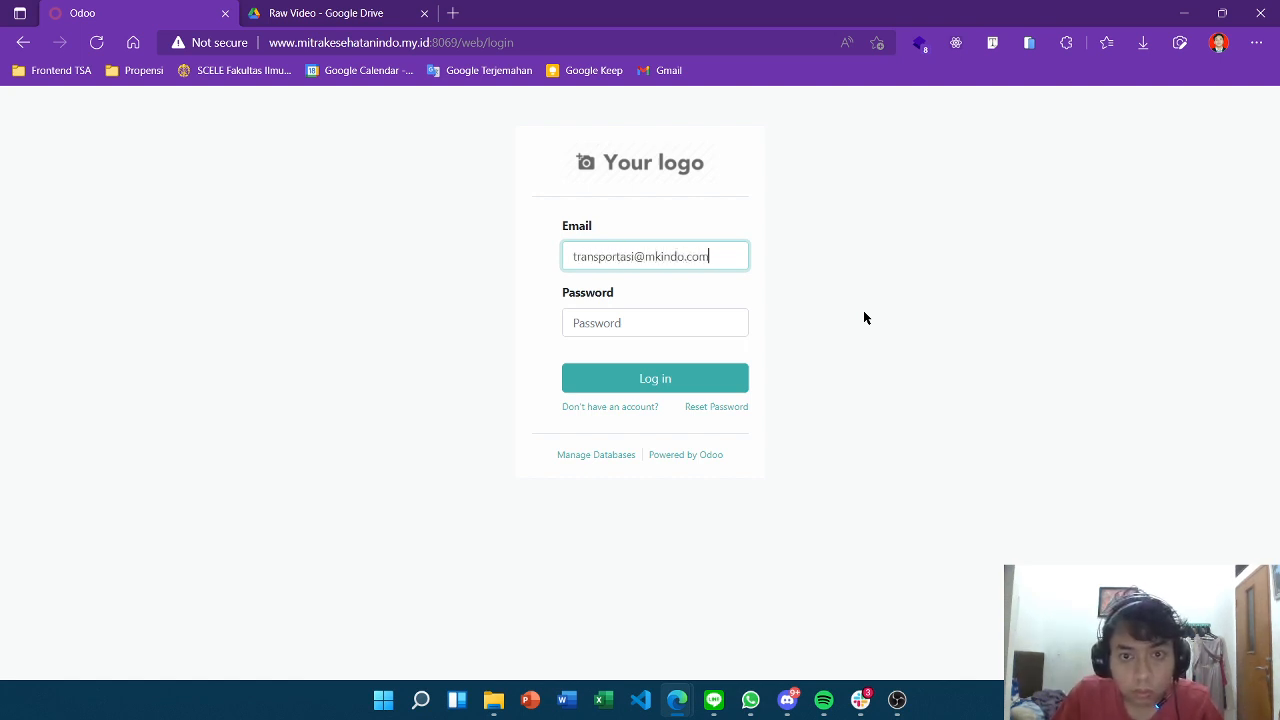
key(Tab)
text(••)
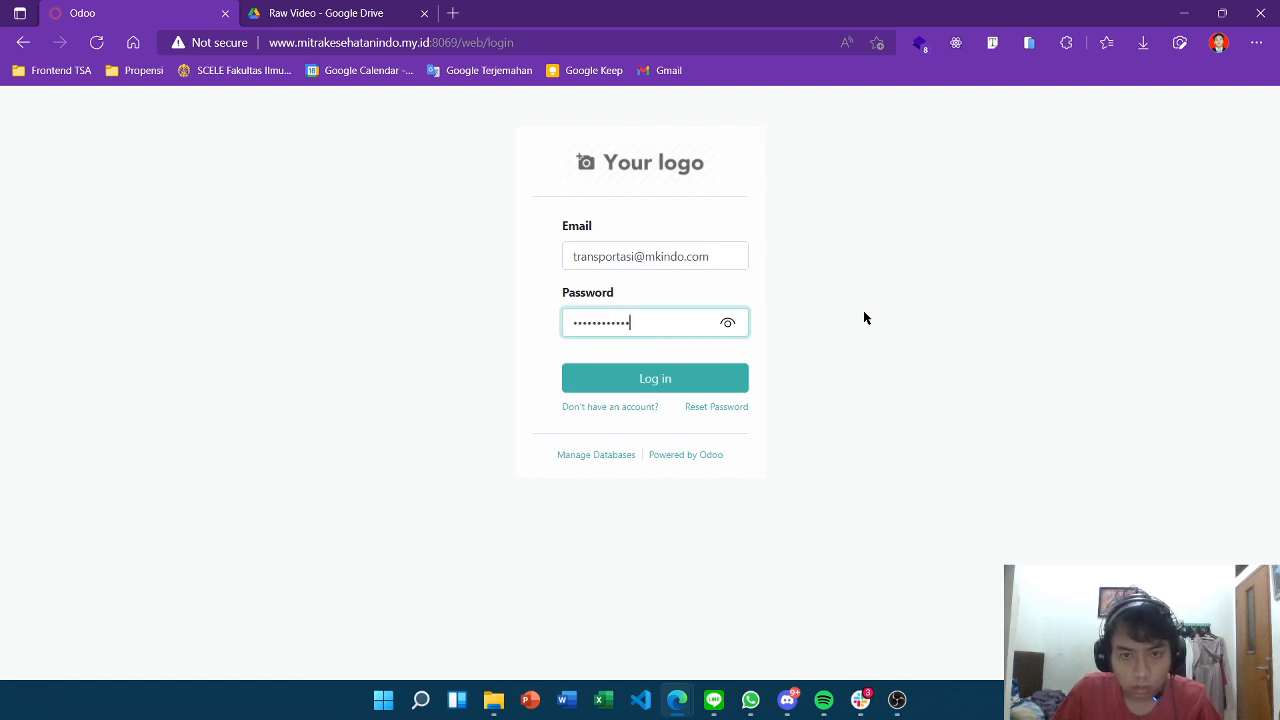
key(Return)
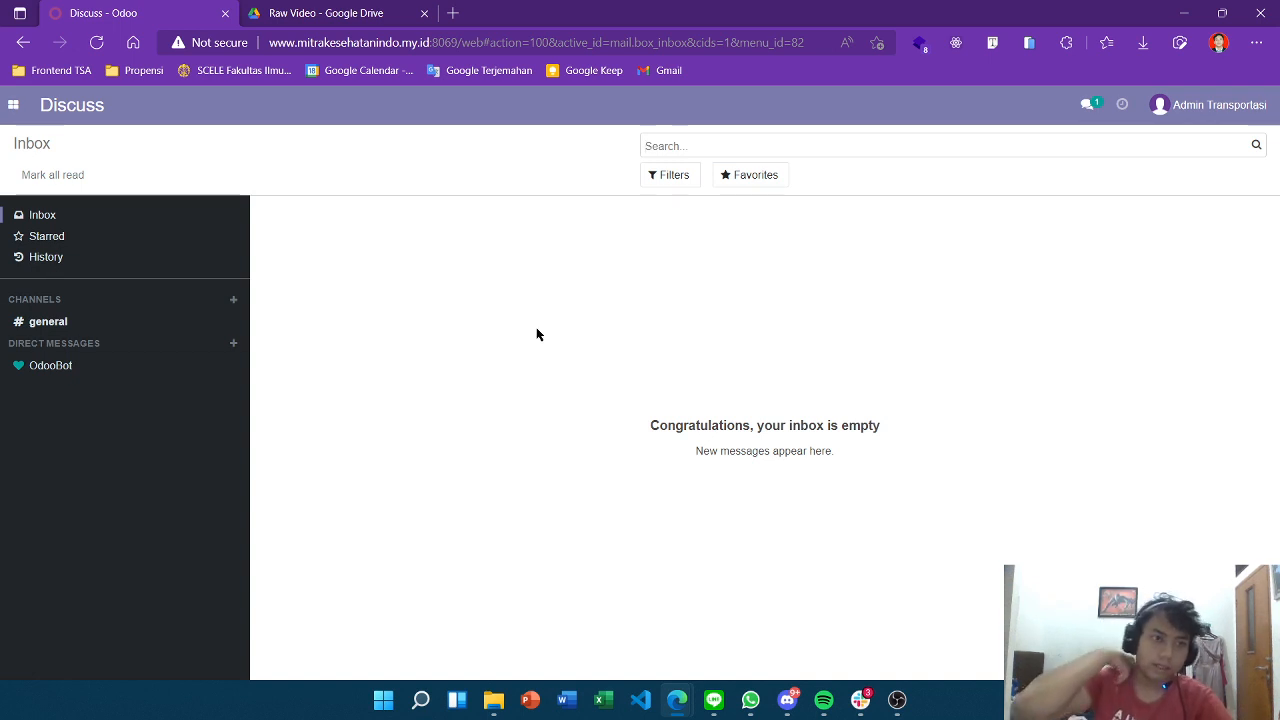
Switch to the Fleet app's Vehicles board and drop down its Configuration menu.
click(13, 105)
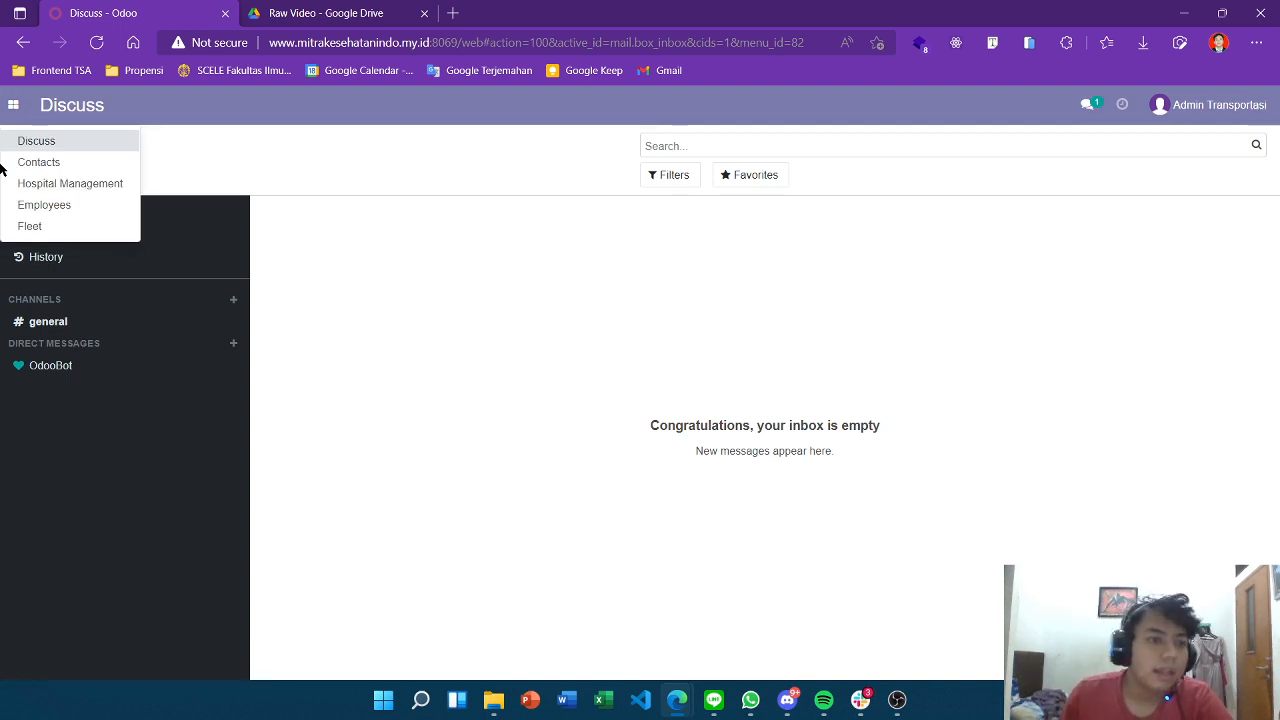
click(65, 222)
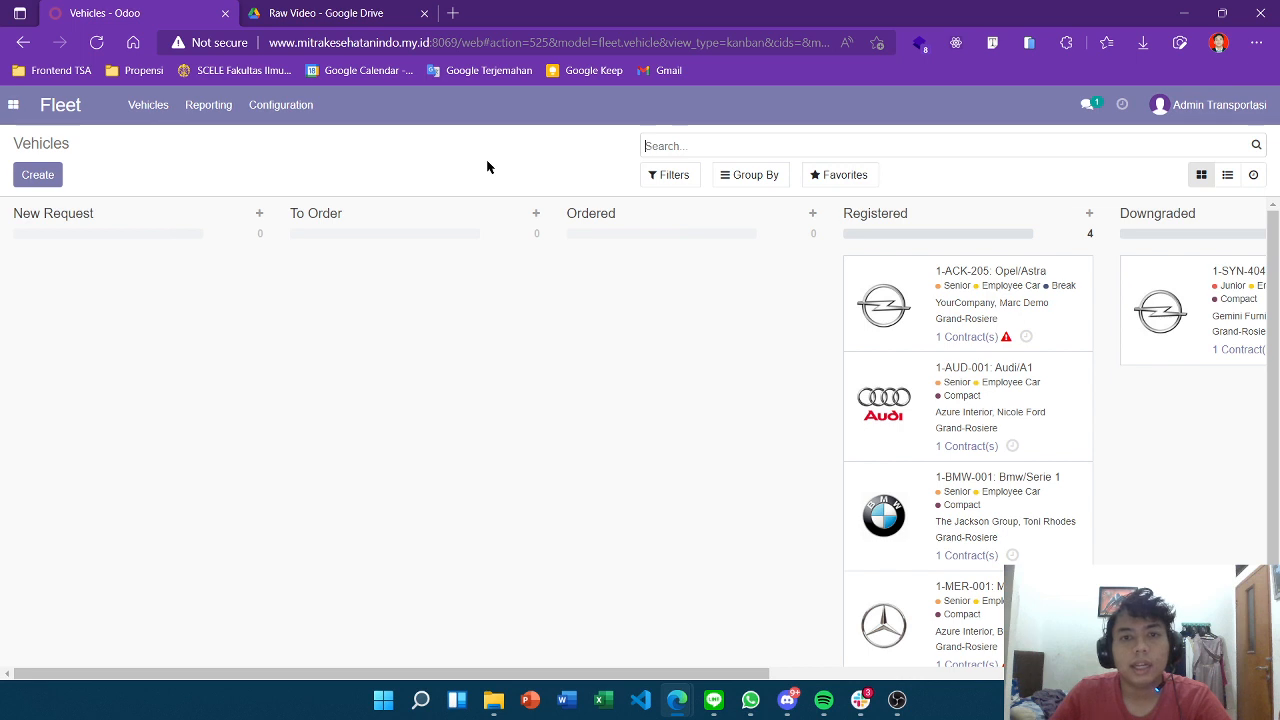
scroll(1089, 340, down, 2)
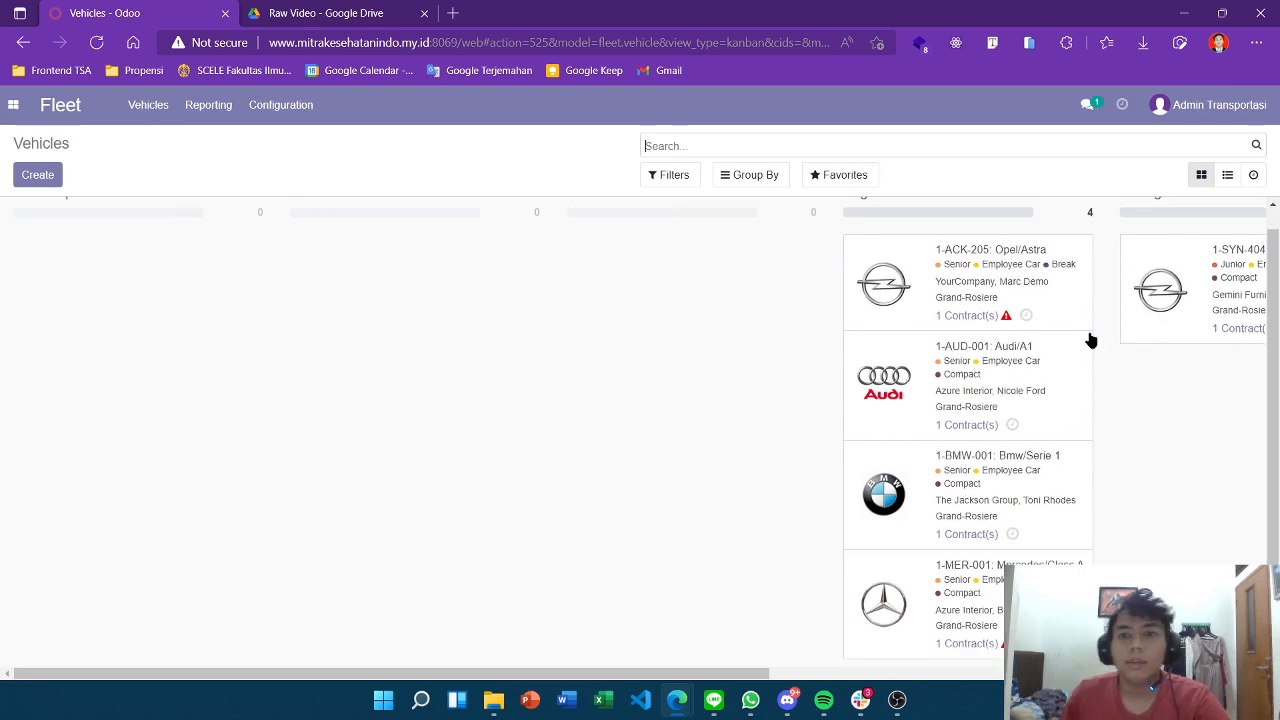
scroll(1089, 340, up, 2)
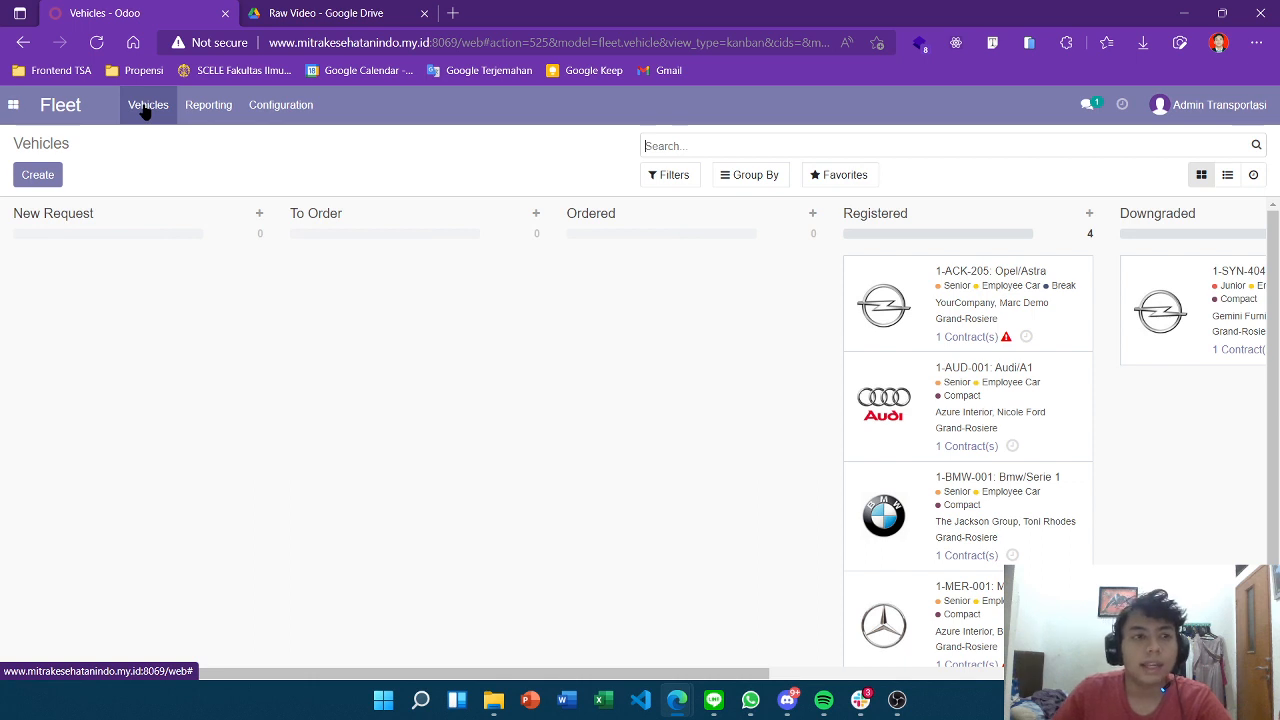
scroll(610, 378, up, 2)
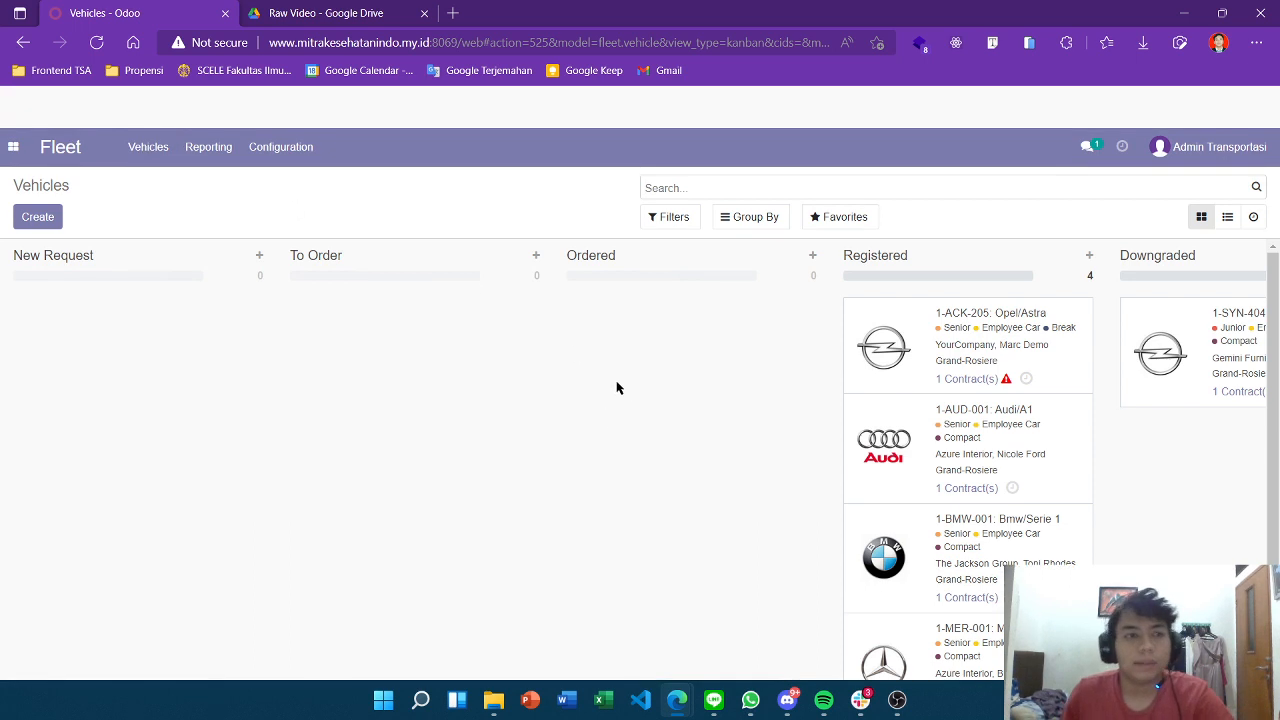
scroll(600, 372, down, 1)
scroll(575, 285, up, 3)
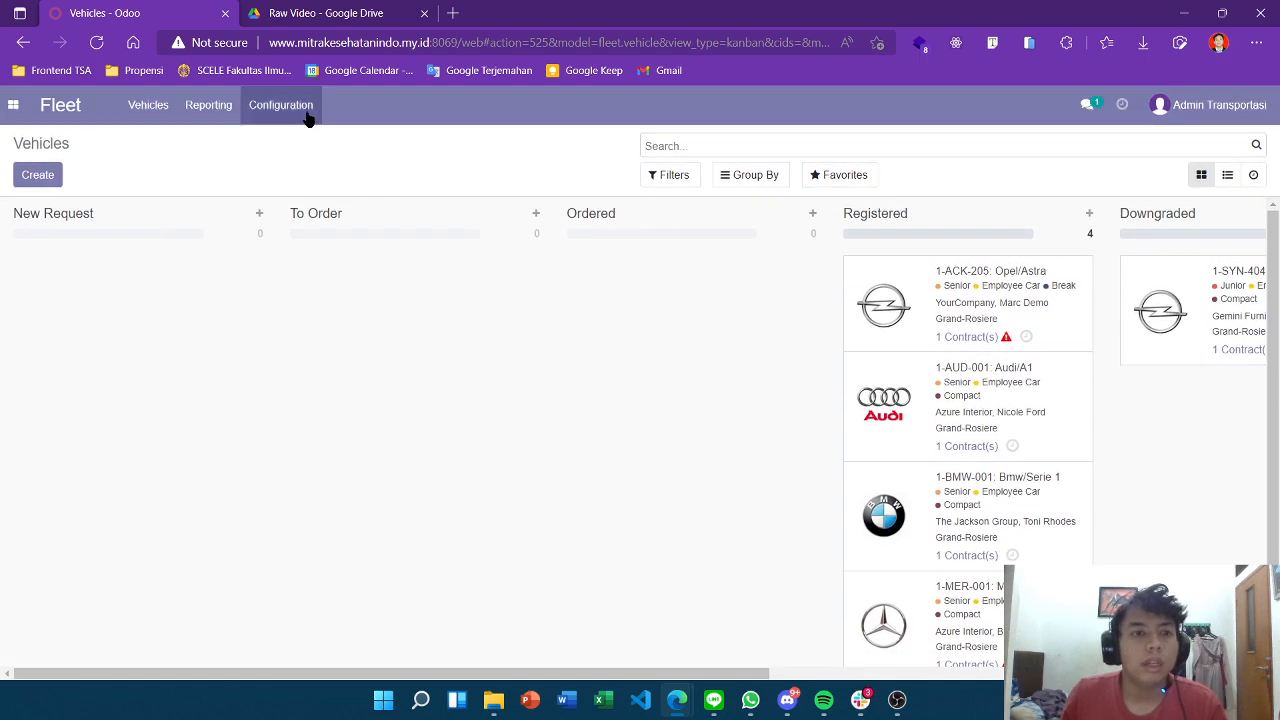
click(300, 110)
scroll(990, 352, down, 1)
scroll(990, 352, up, 1)
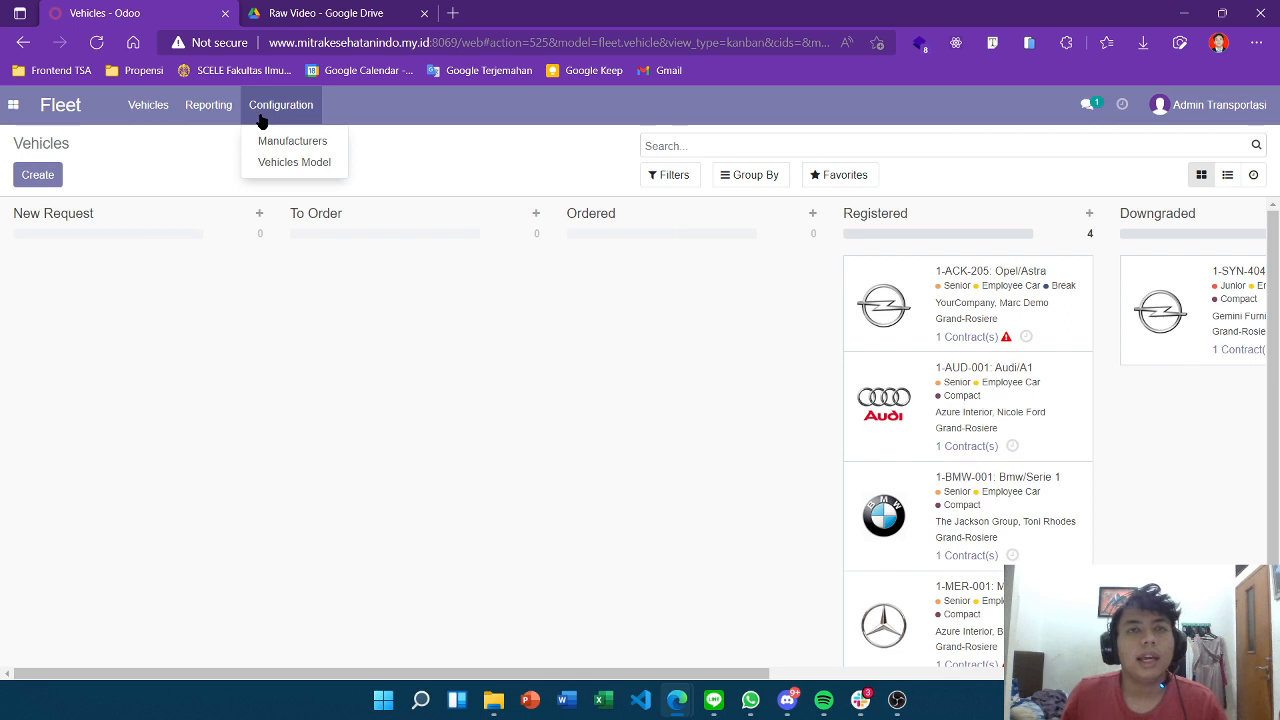
Open Vehicles Model, expand the Suzuki group showing APV, and start a new model.
click(278, 166)
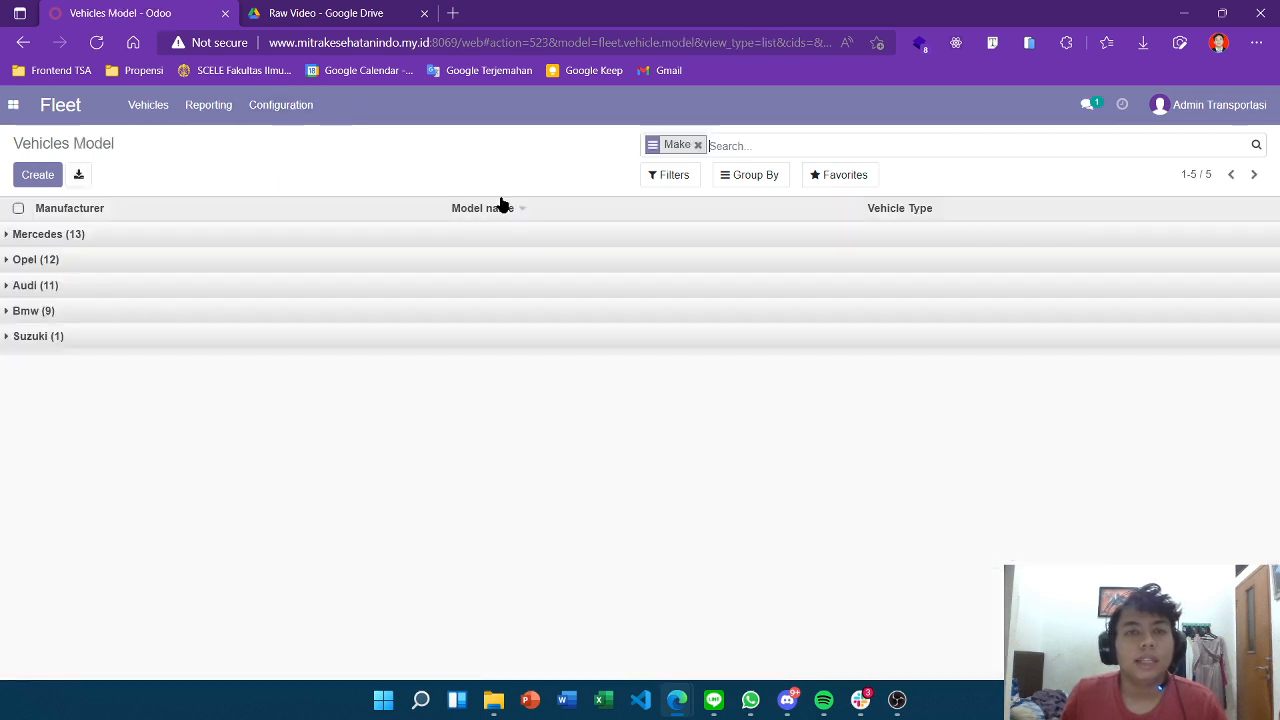
click(69, 340)
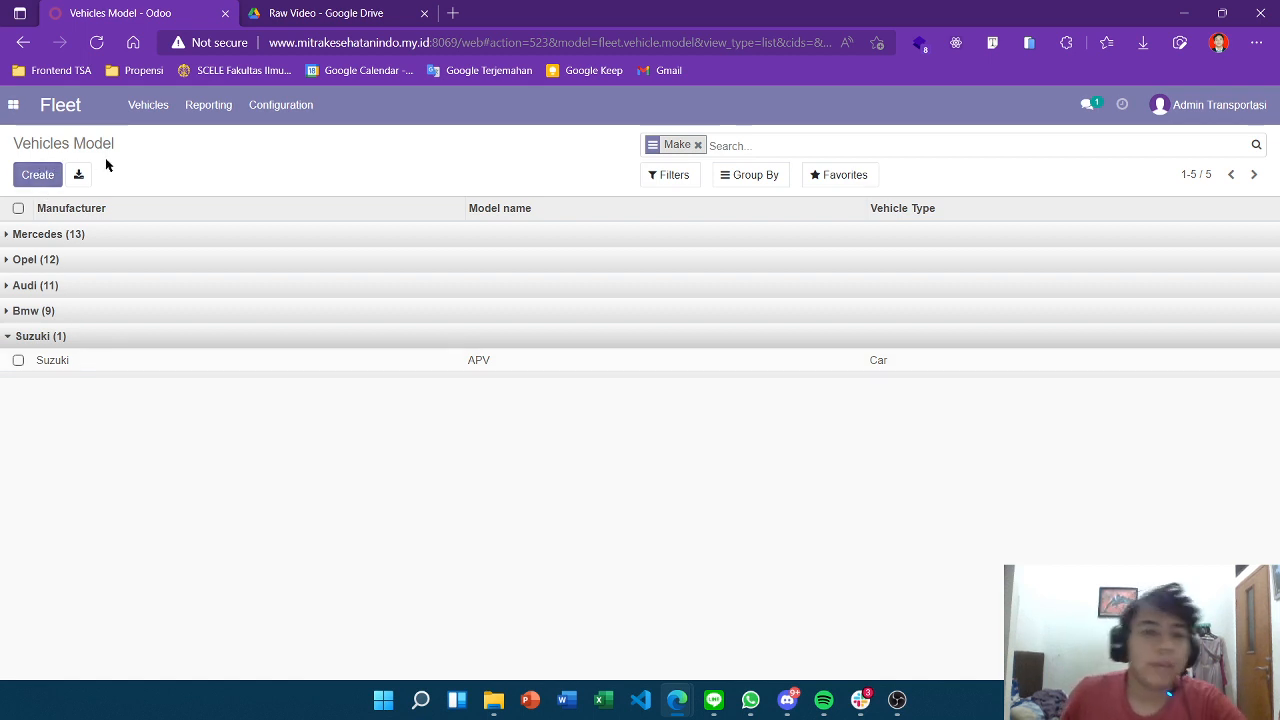
click(37, 174)
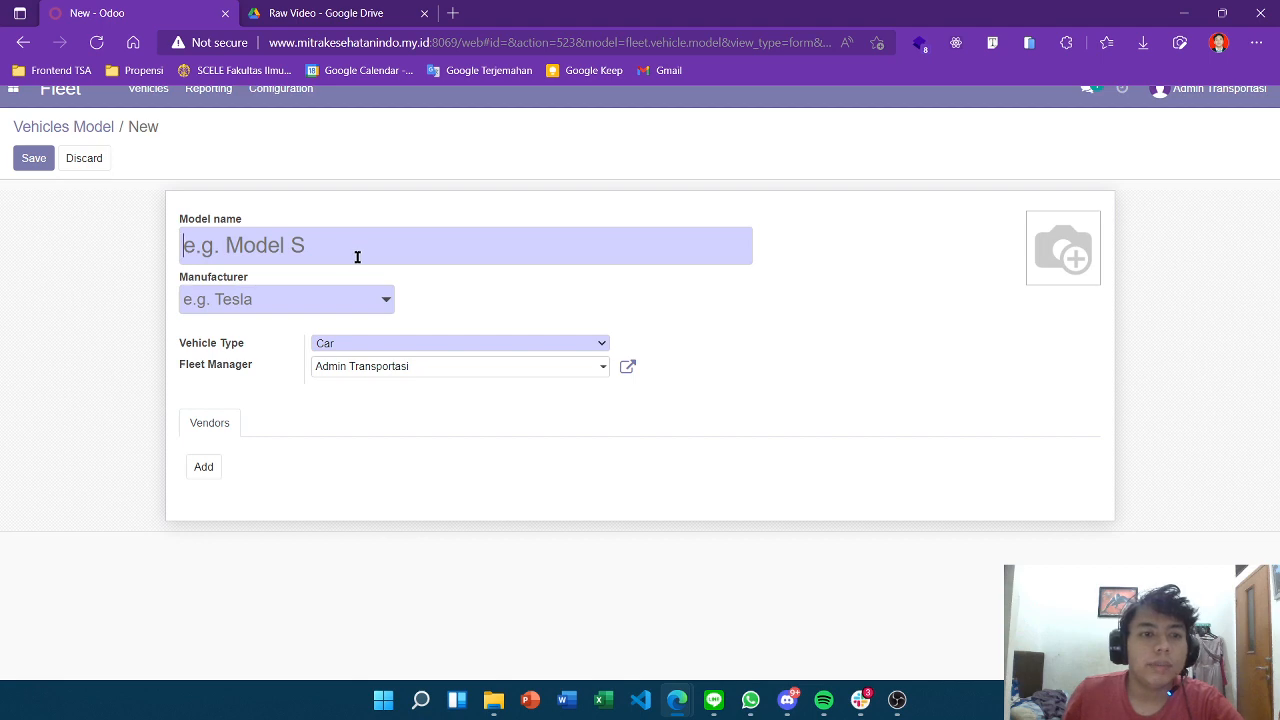
Enter model name APV with the existing Suzuki manufacturer, not a duplicate one.
text(APV)
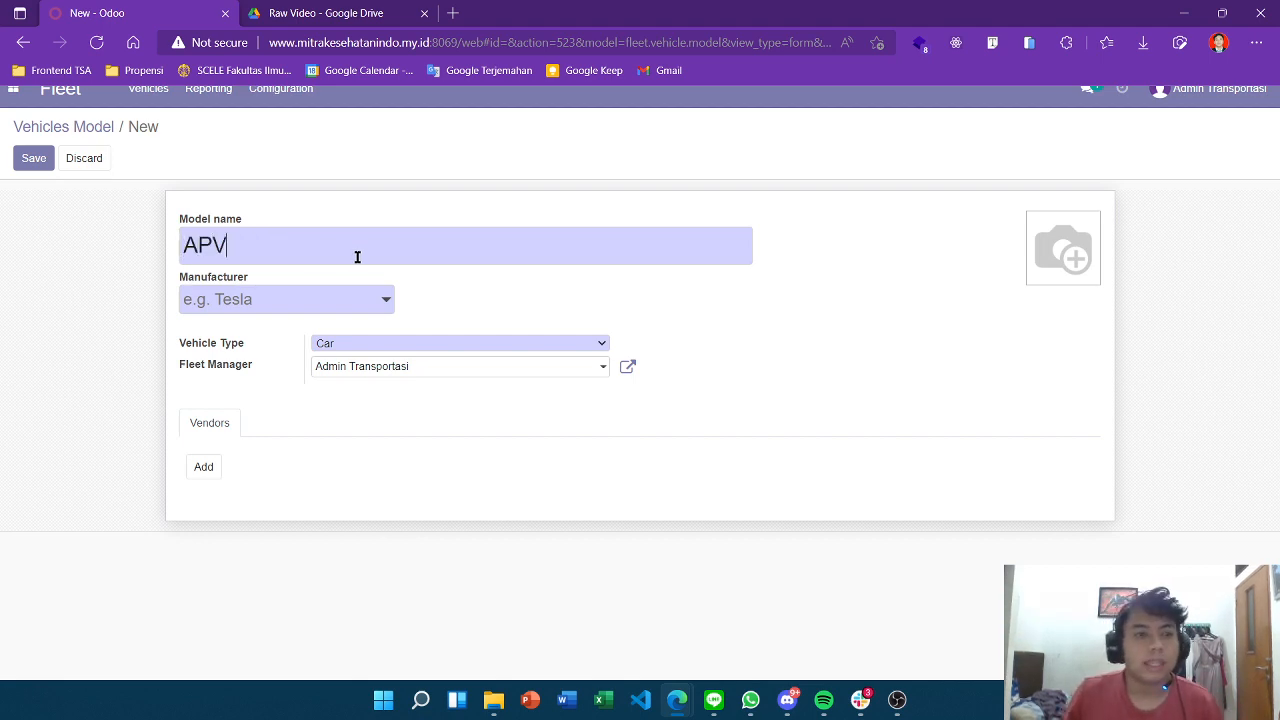
click(314, 304)
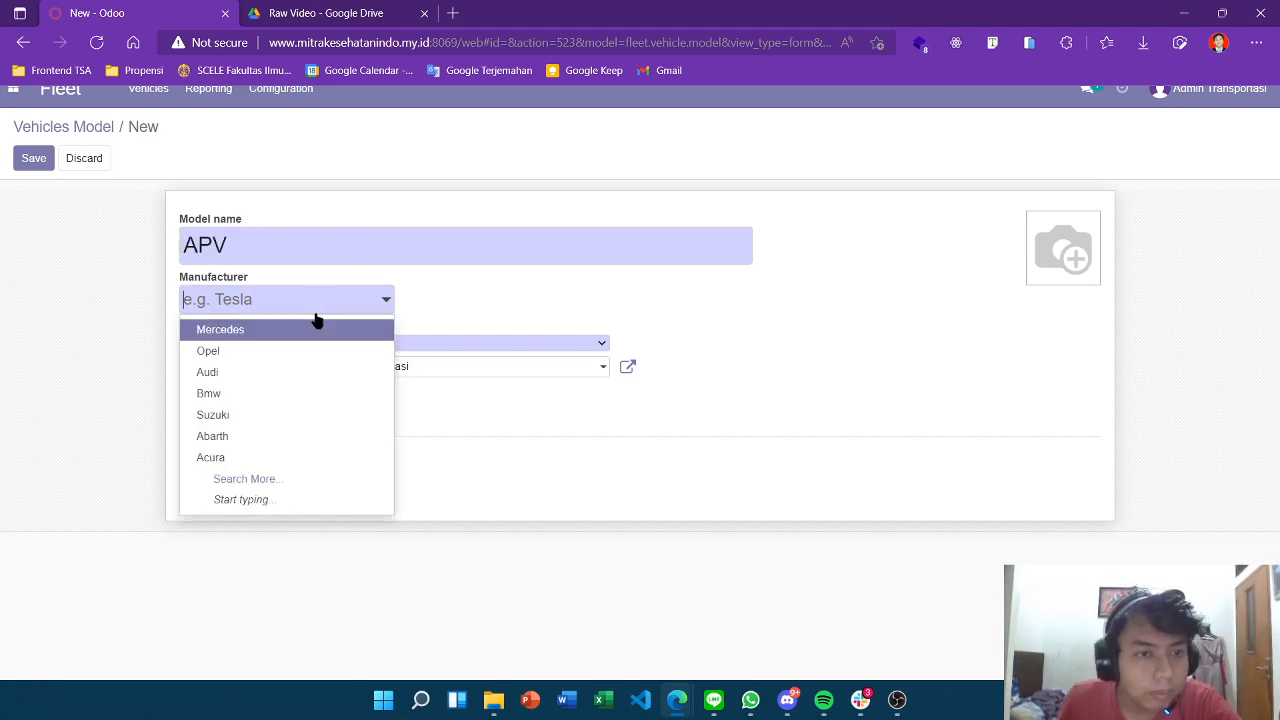
text(Suzuki)
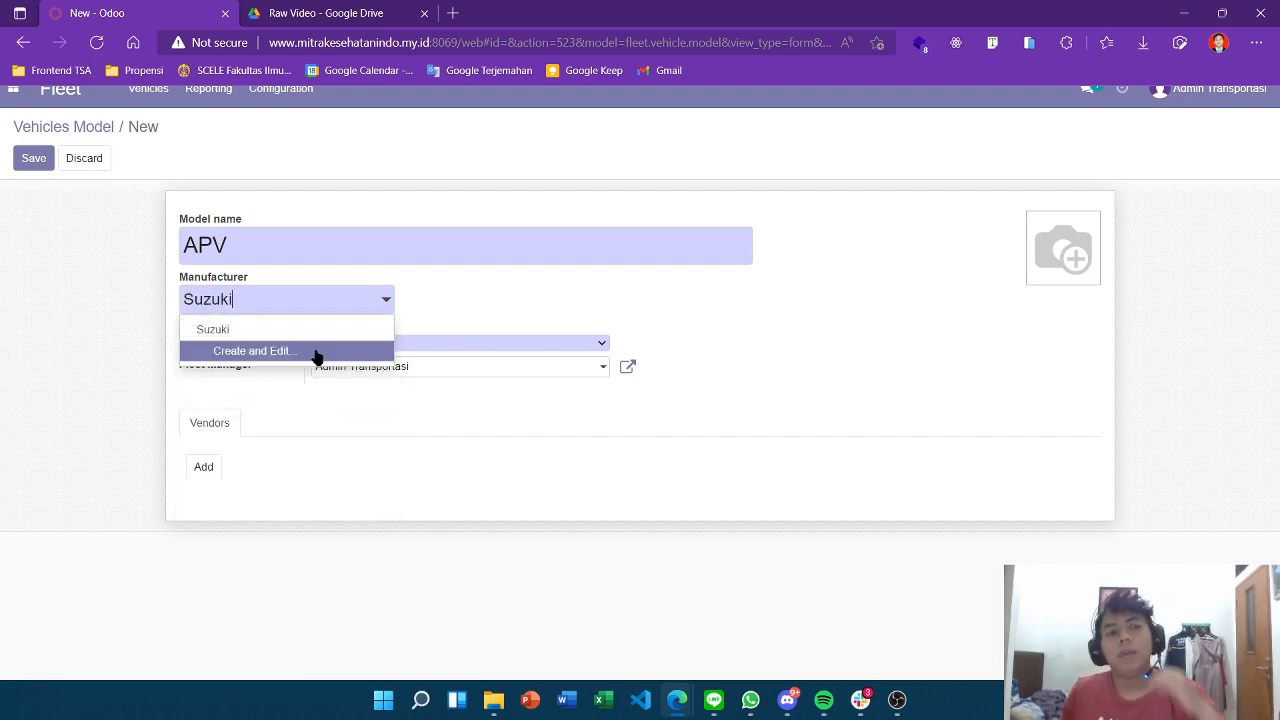
click(531, 310)
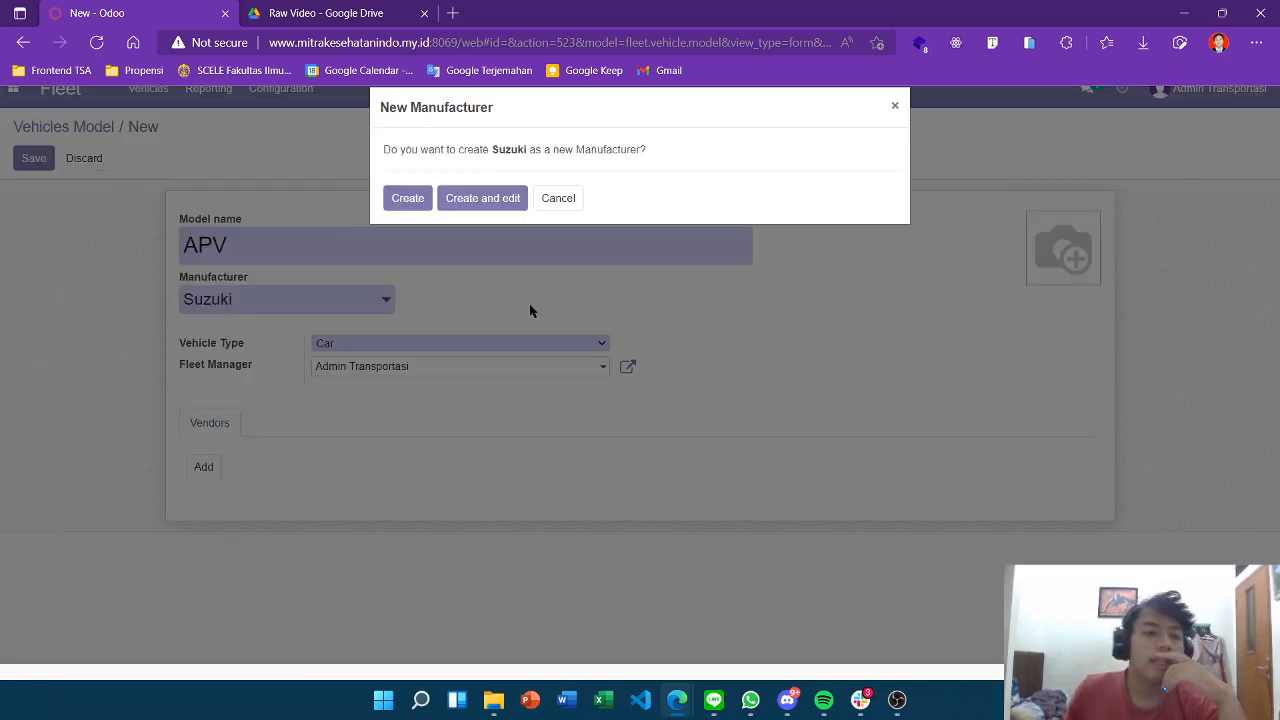
click(545, 199)
click(319, 302)
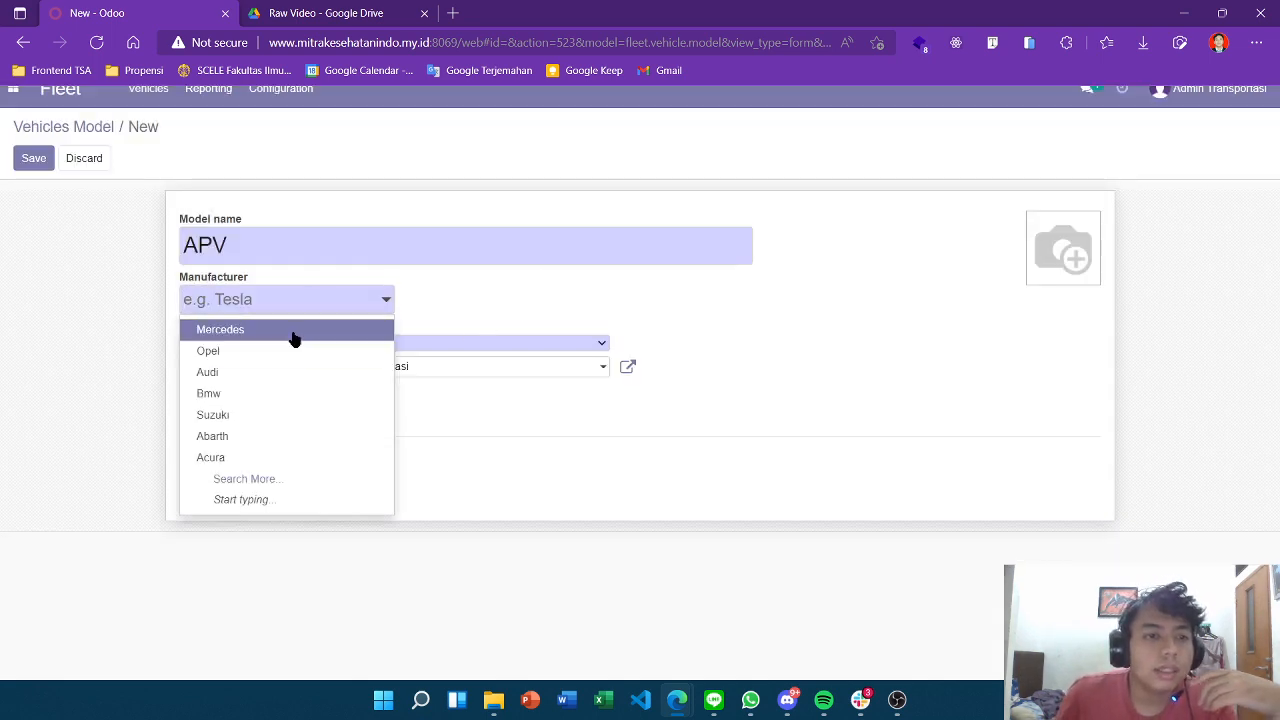
text(Su)
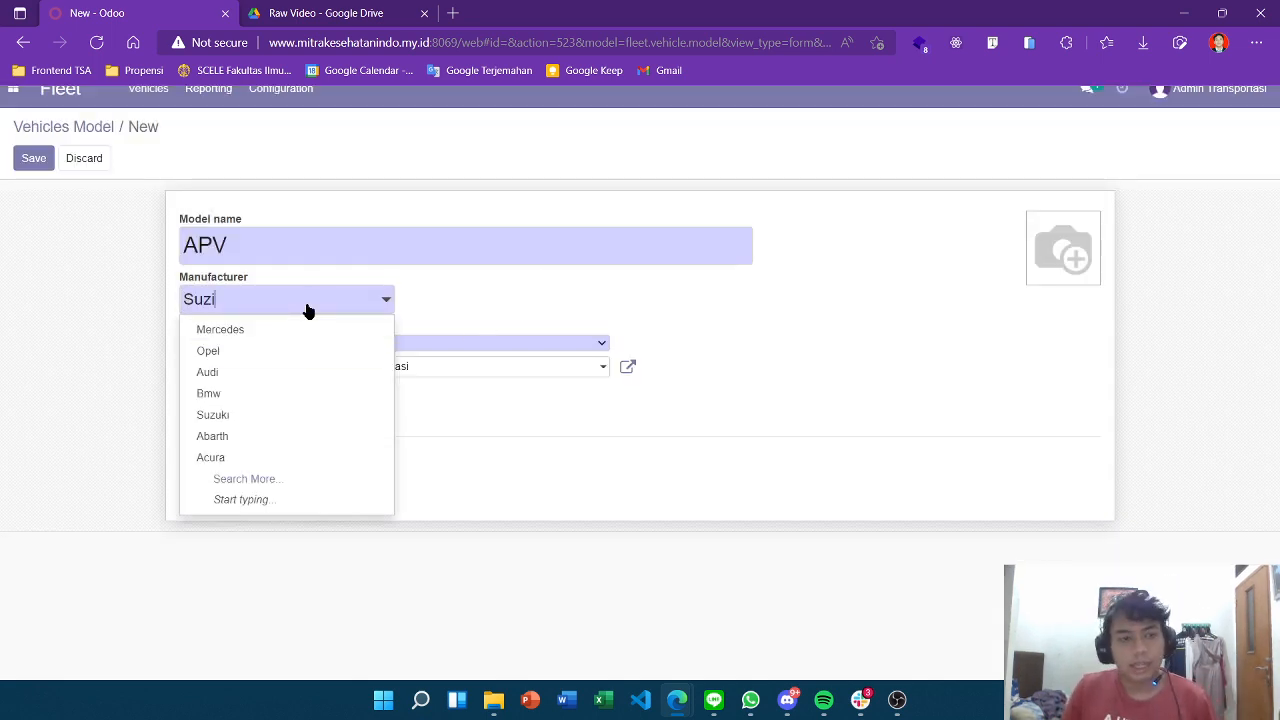
text(zuki)
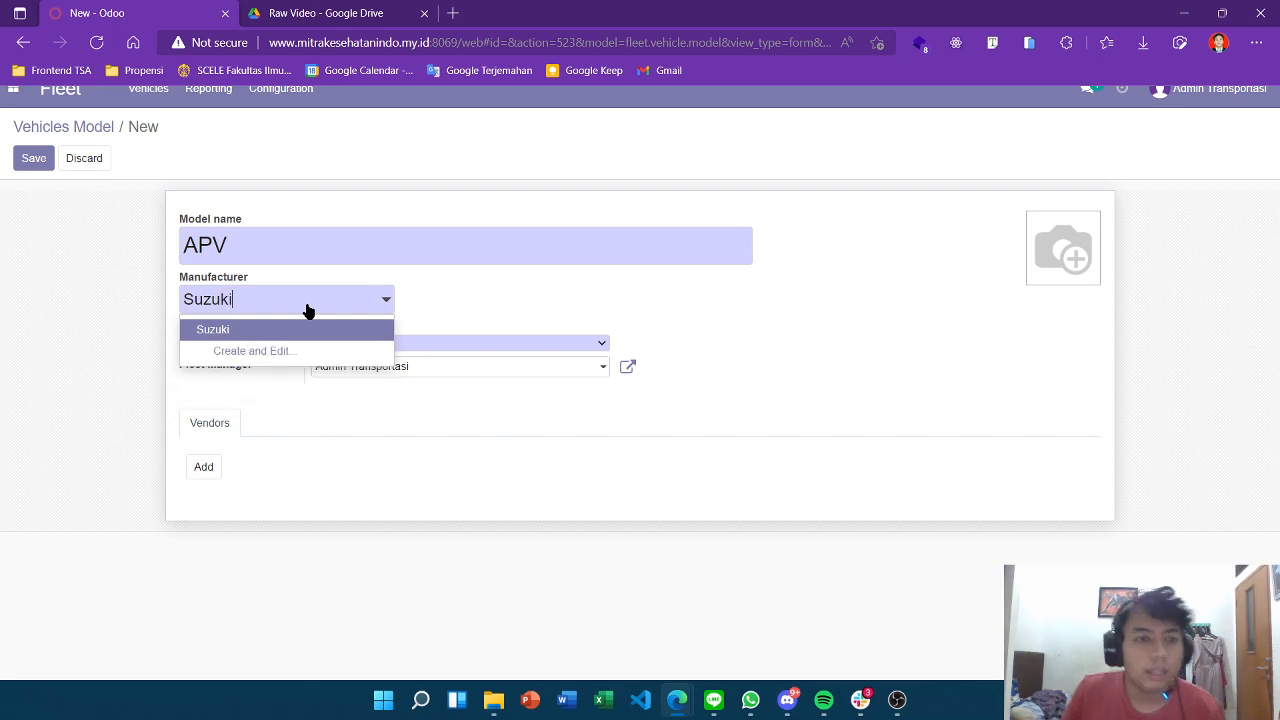
click(341, 341)
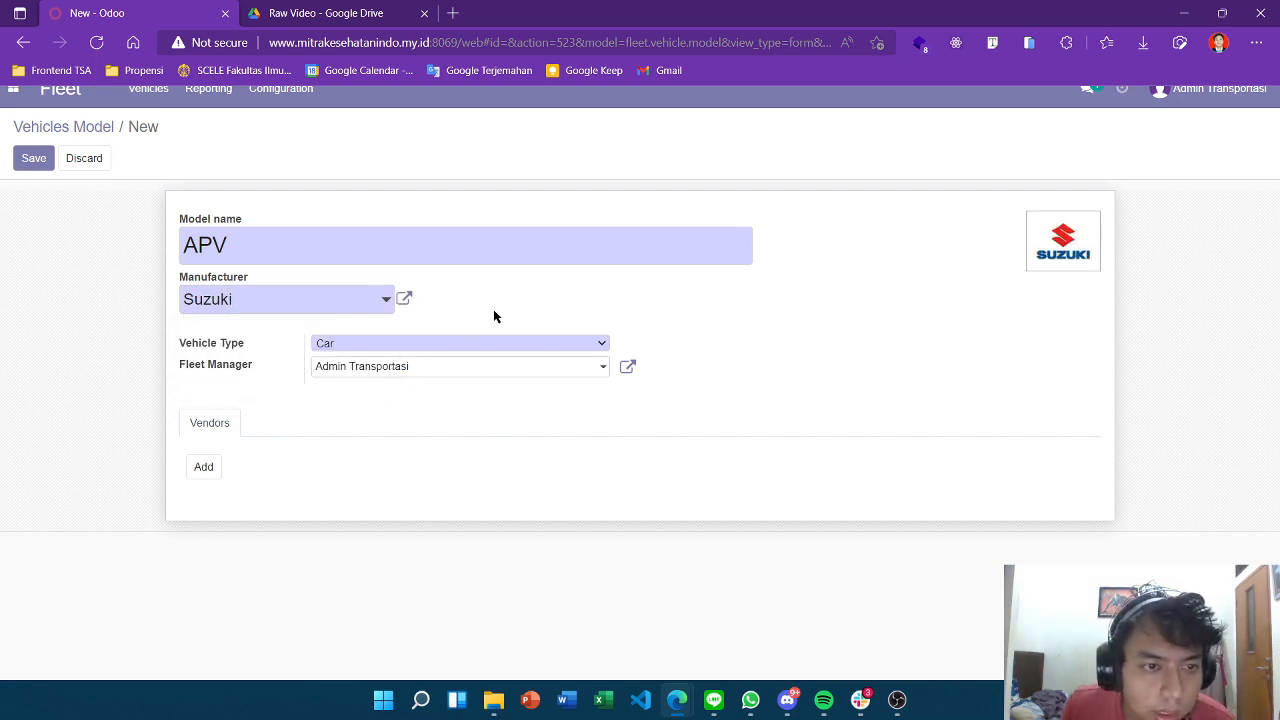
Keep vehicle type Car, then discard the duplicate draft model.
click(390, 342)
click(390, 342)
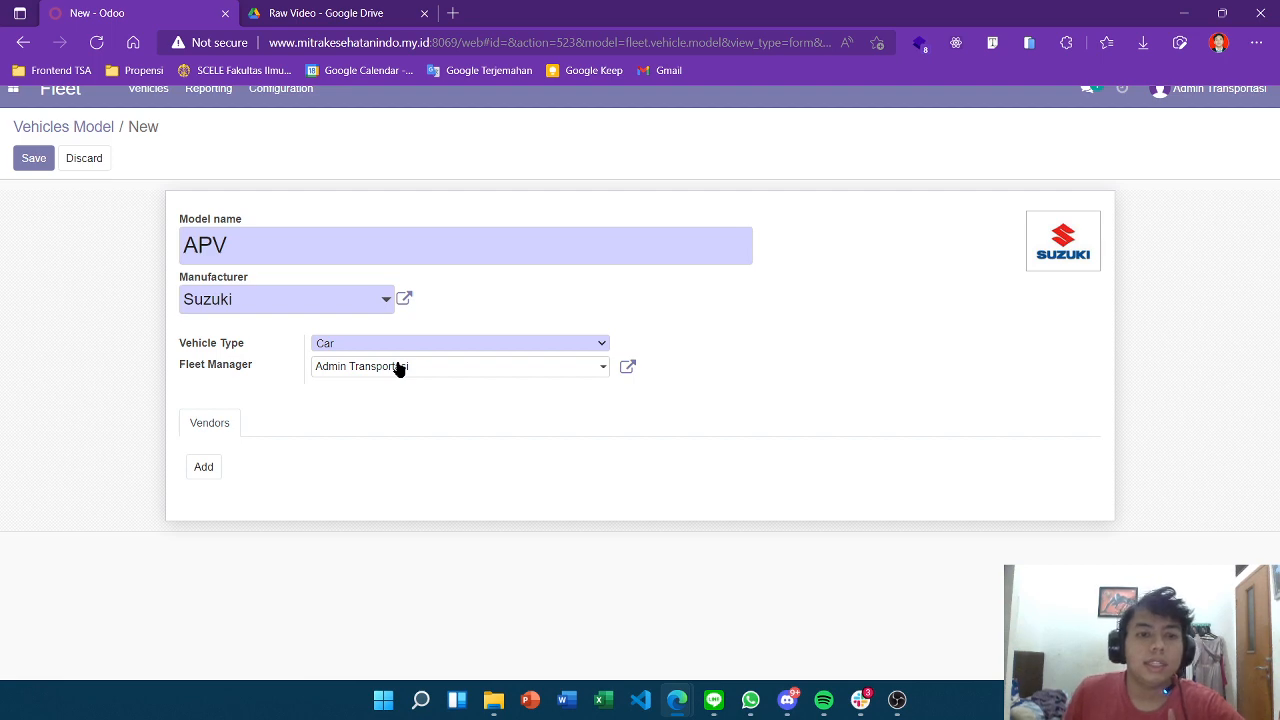
click(40, 126)
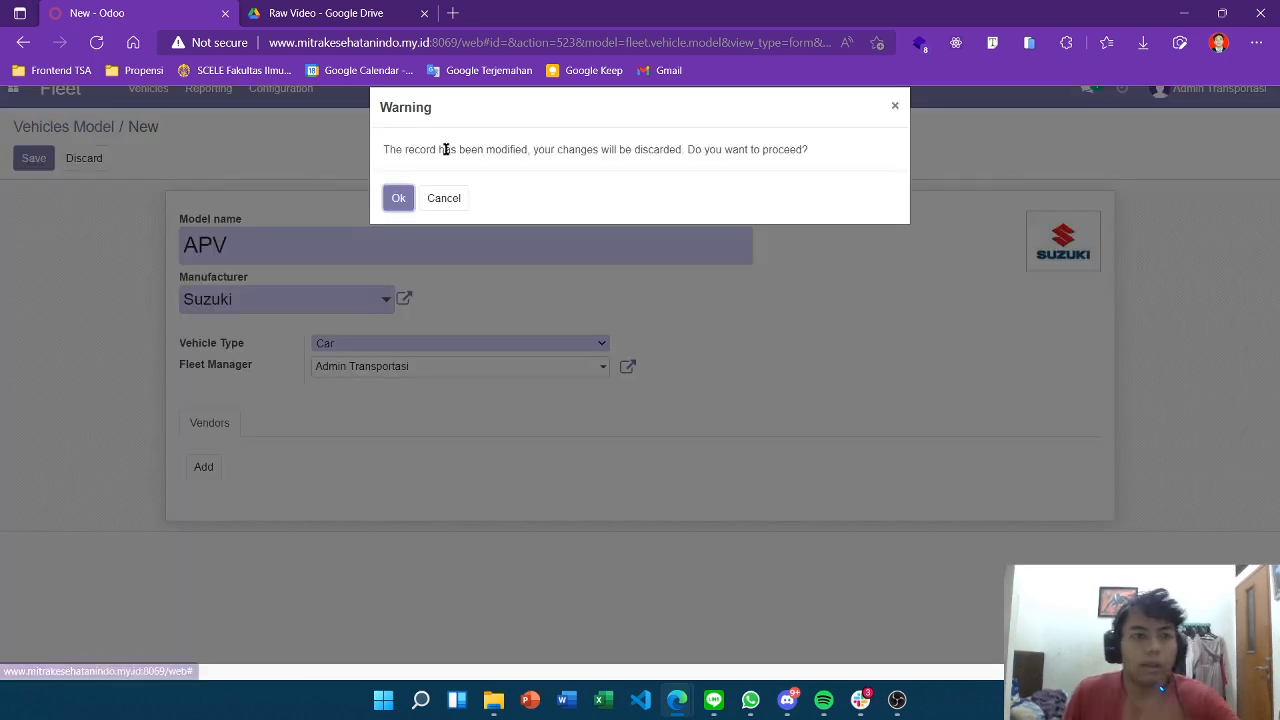
click(398, 198)
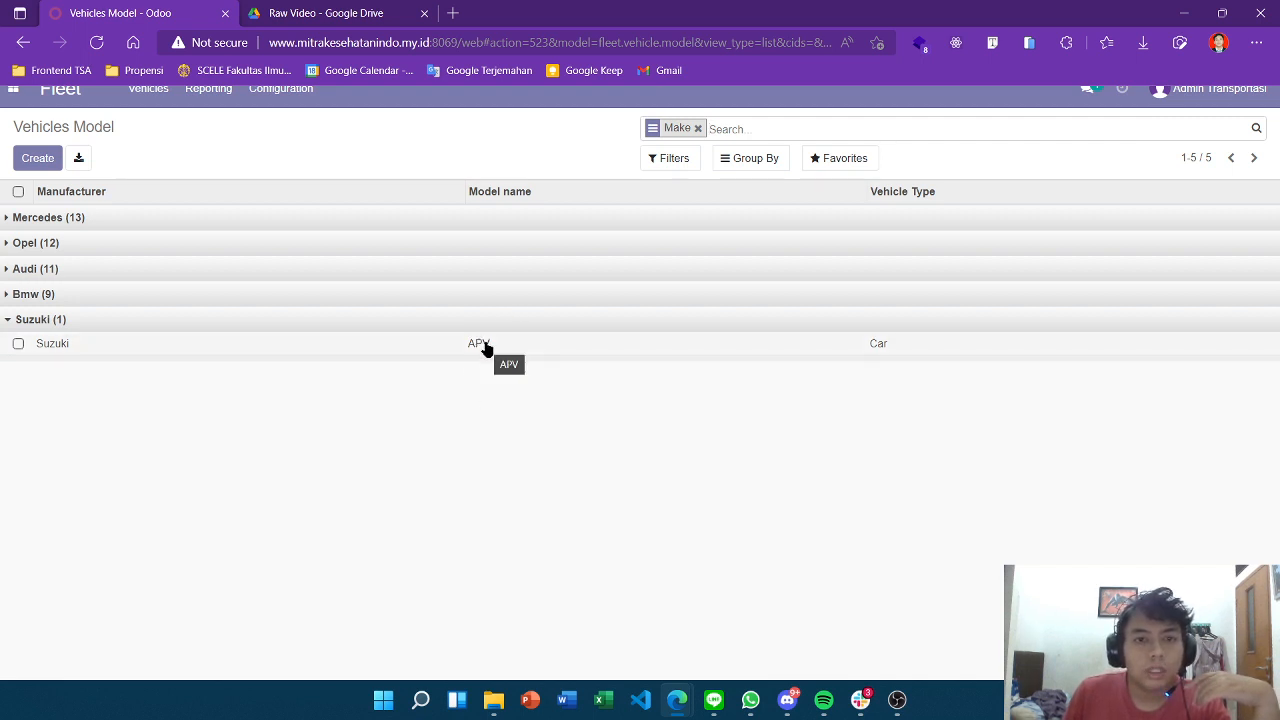
Reload the Vehicles Model list and expand the Suzuki group.
click(288, 104)
click(294, 142)
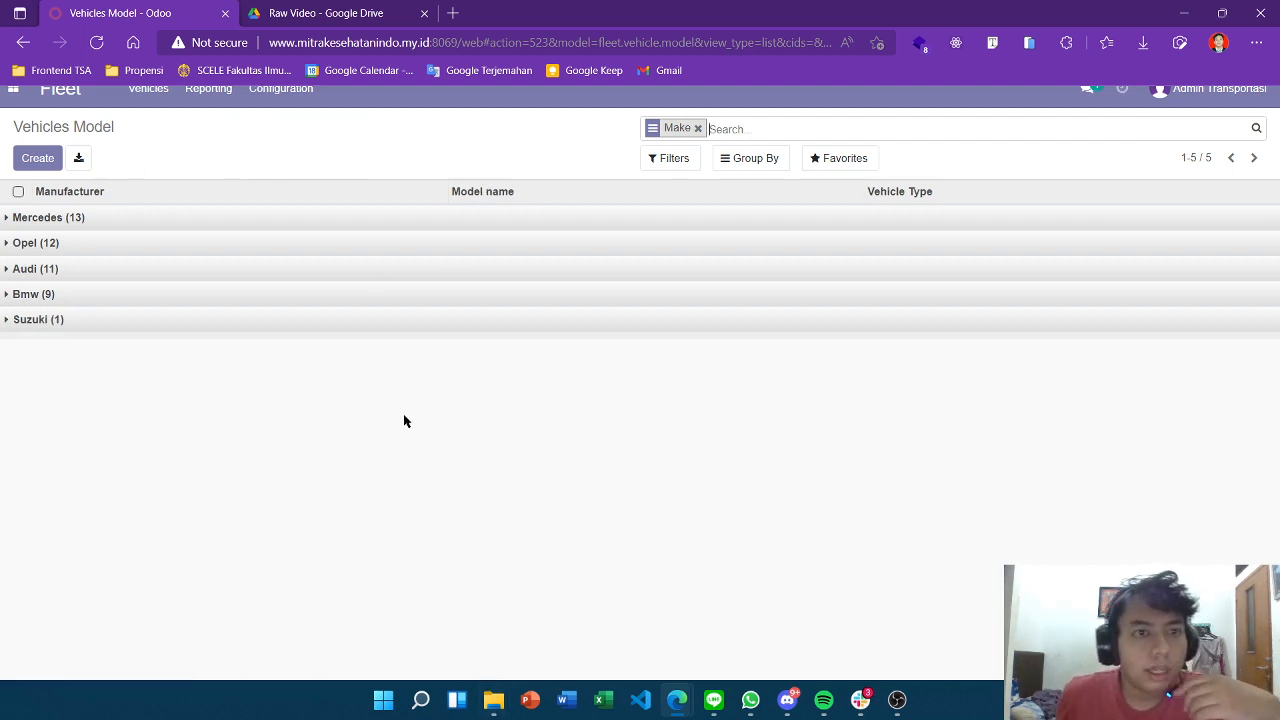
click(270, 94)
click(117, 322)
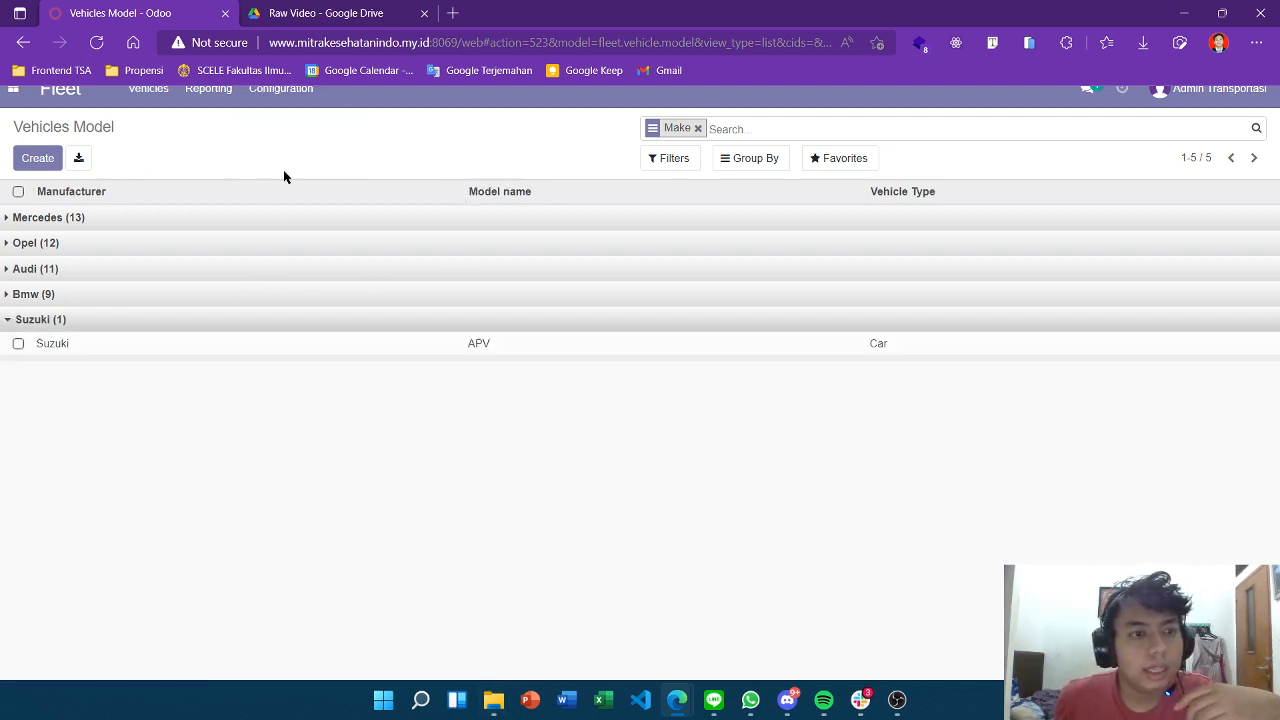
scroll(283, 150, up, 1)
Browse the 66-brand Manufacturers list, then return to the Vehicles kanban.
click(279, 124)
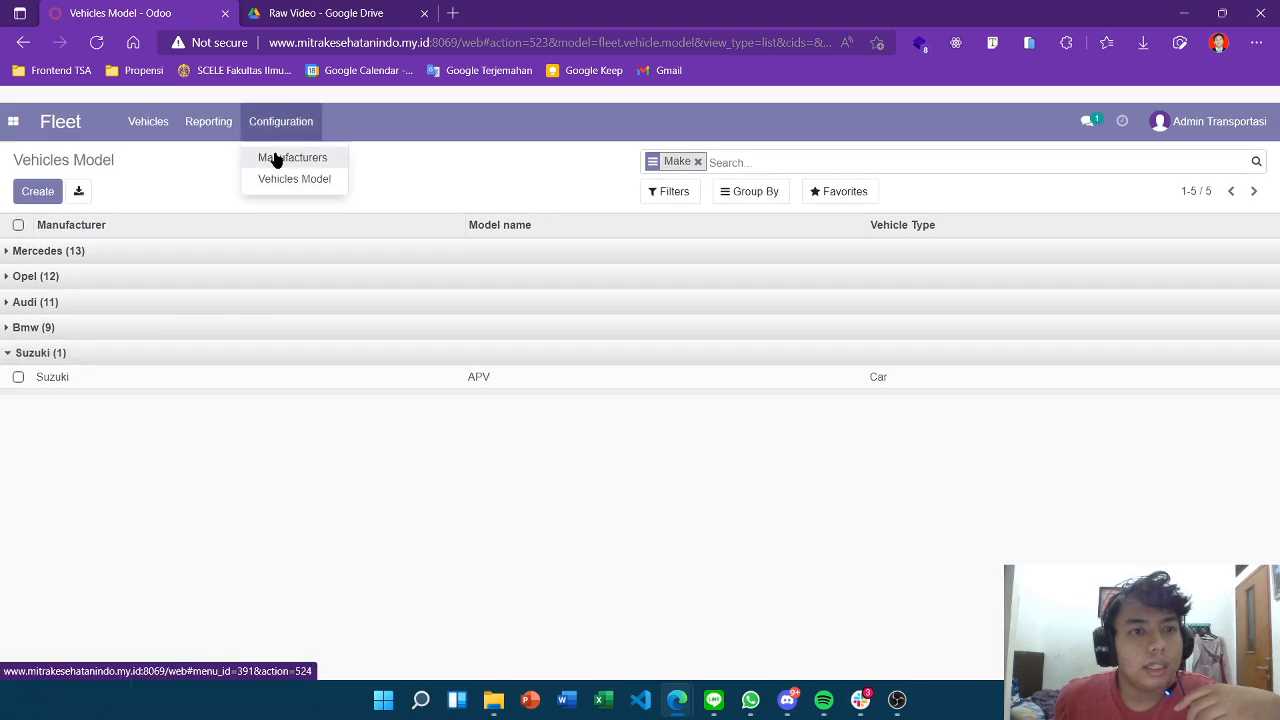
click(566, 470)
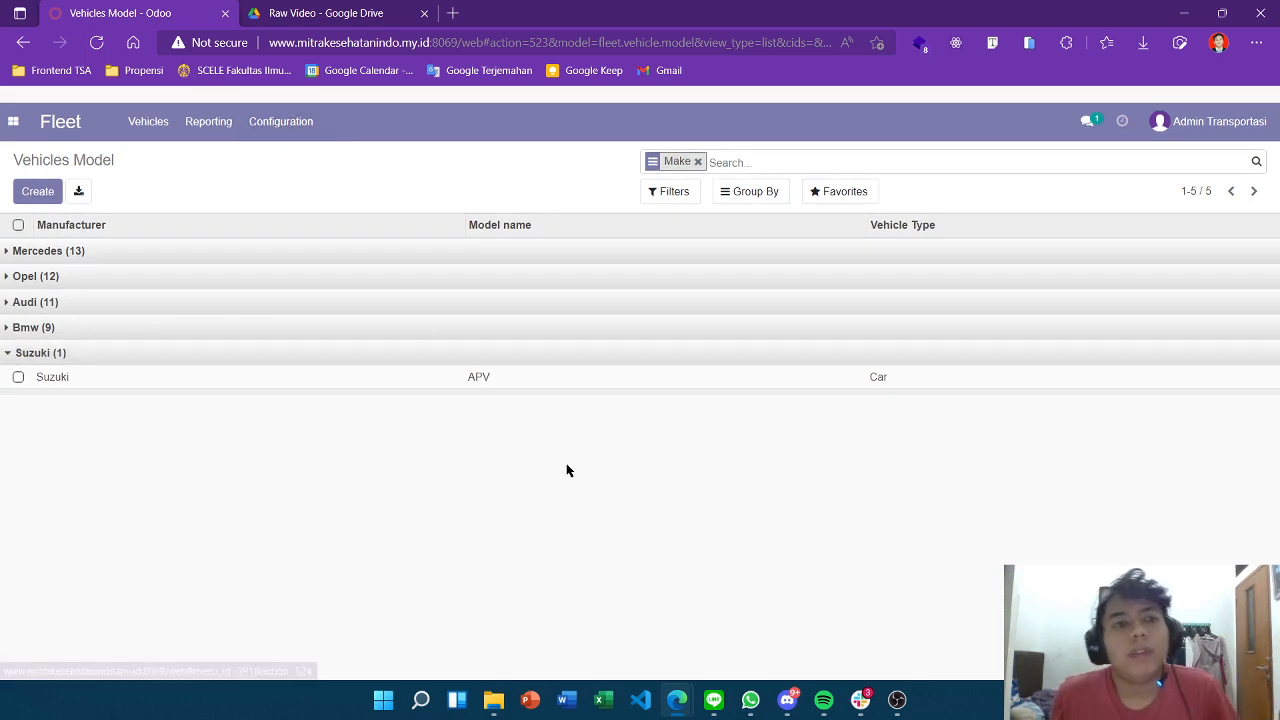
scroll(566, 470, down, 1)
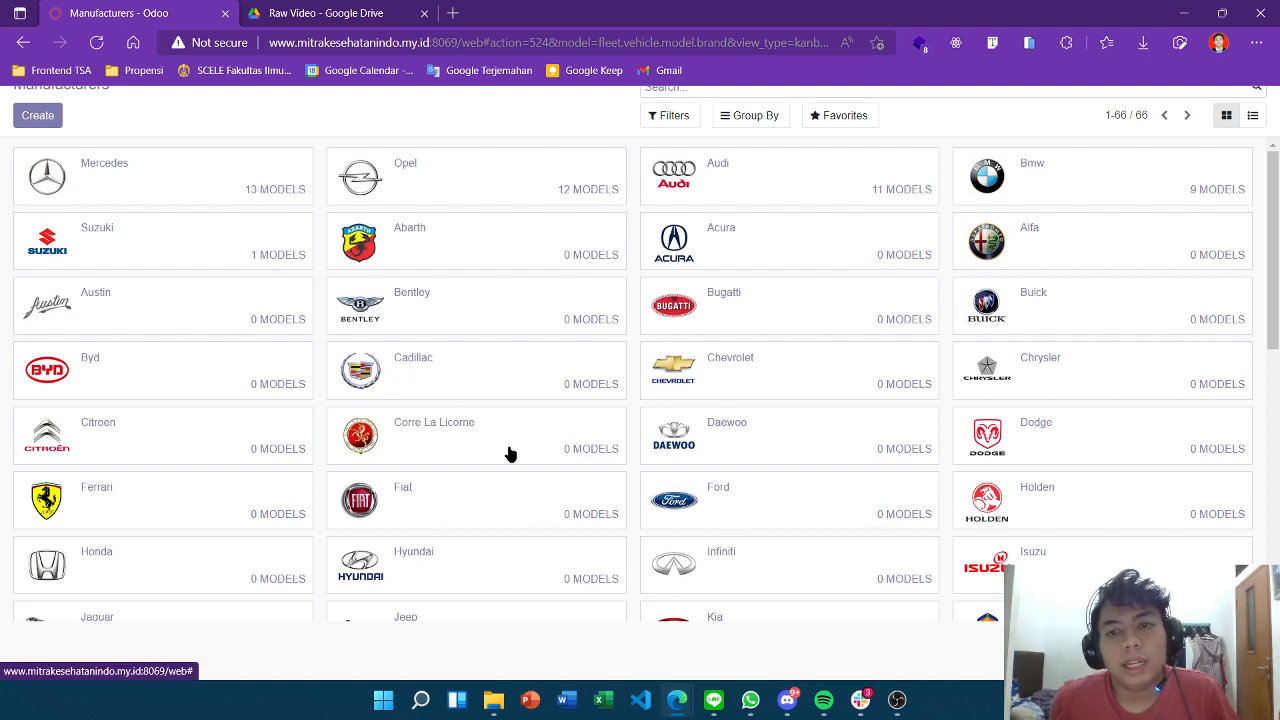
scroll(850, 490, down, 2)
scroll(828, 493, up, 2)
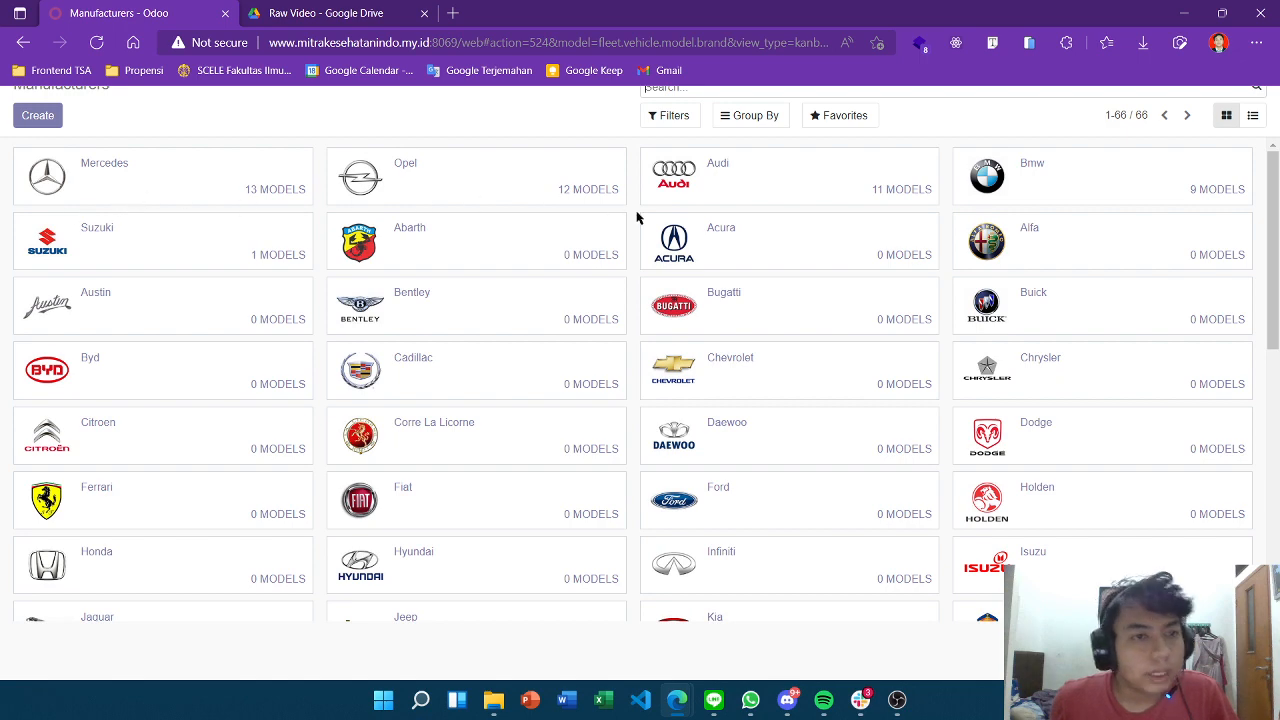
scroll(640, 211, down, 1)
scroll(114, 300, up, 1)
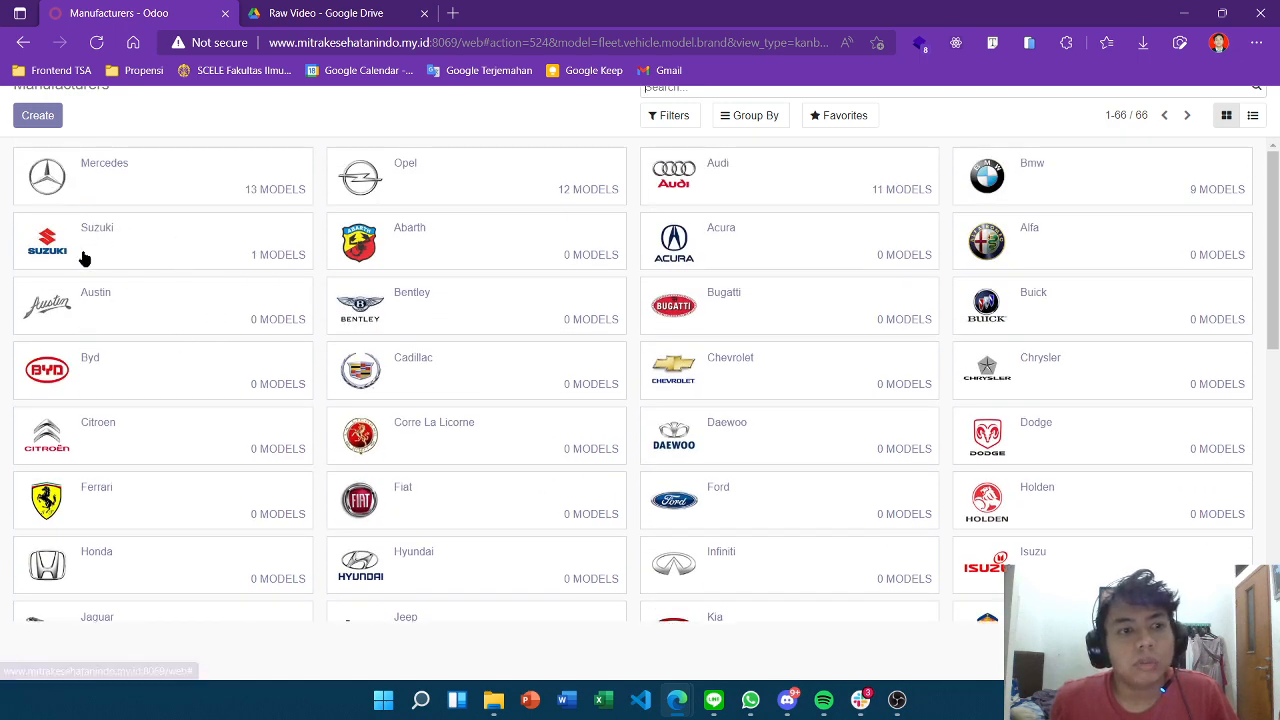
scroll(428, 170, up, 1)
scroll(428, 170, up, 2)
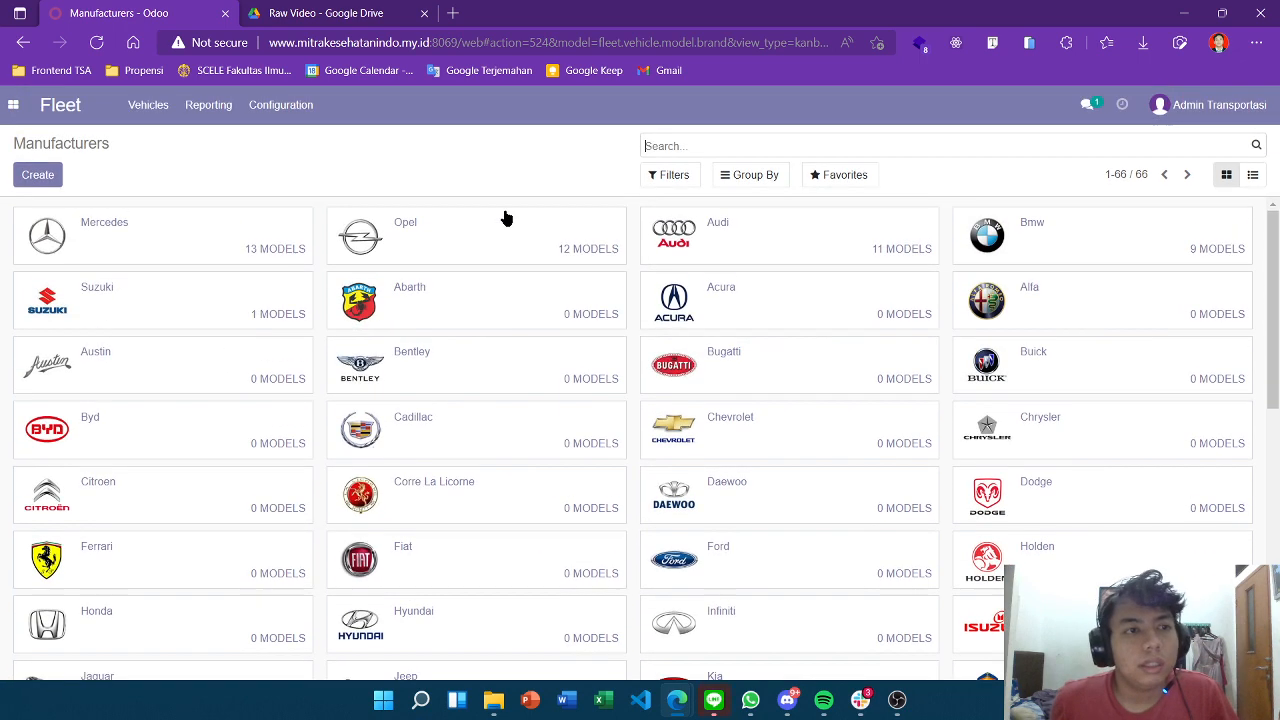
click(150, 162)
click(156, 204)
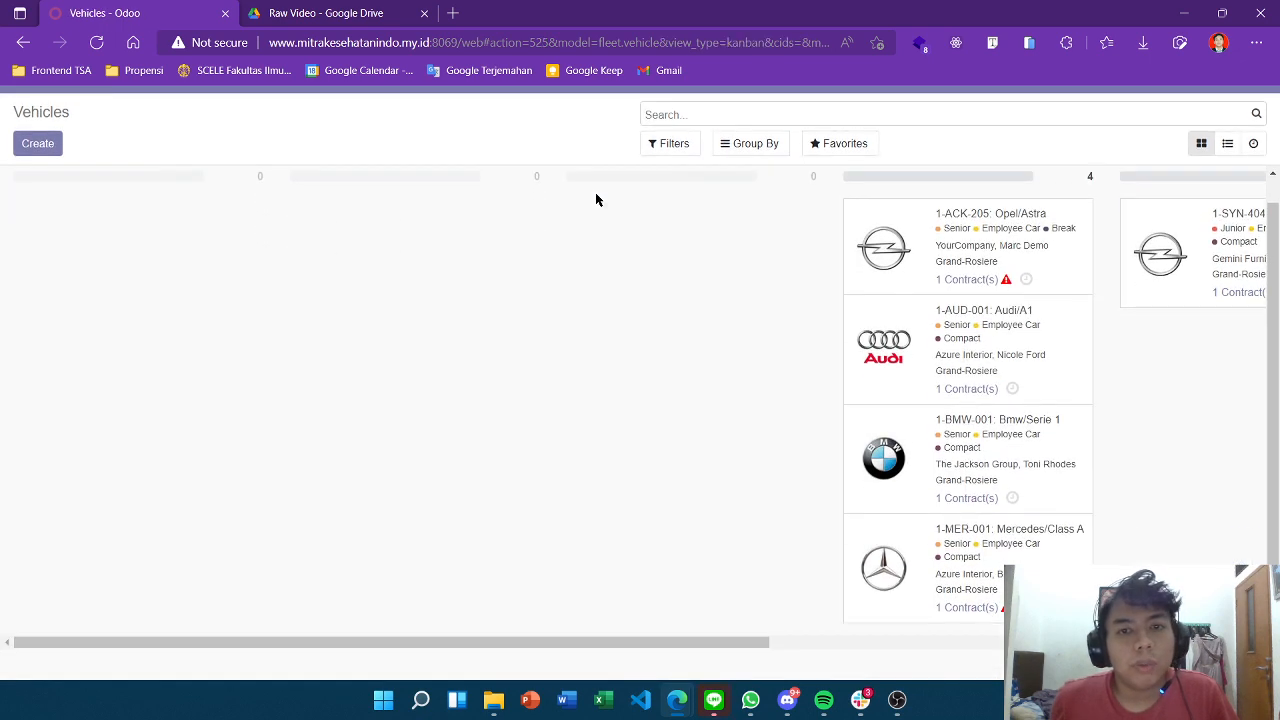
scroll(55, 190, down, 1)
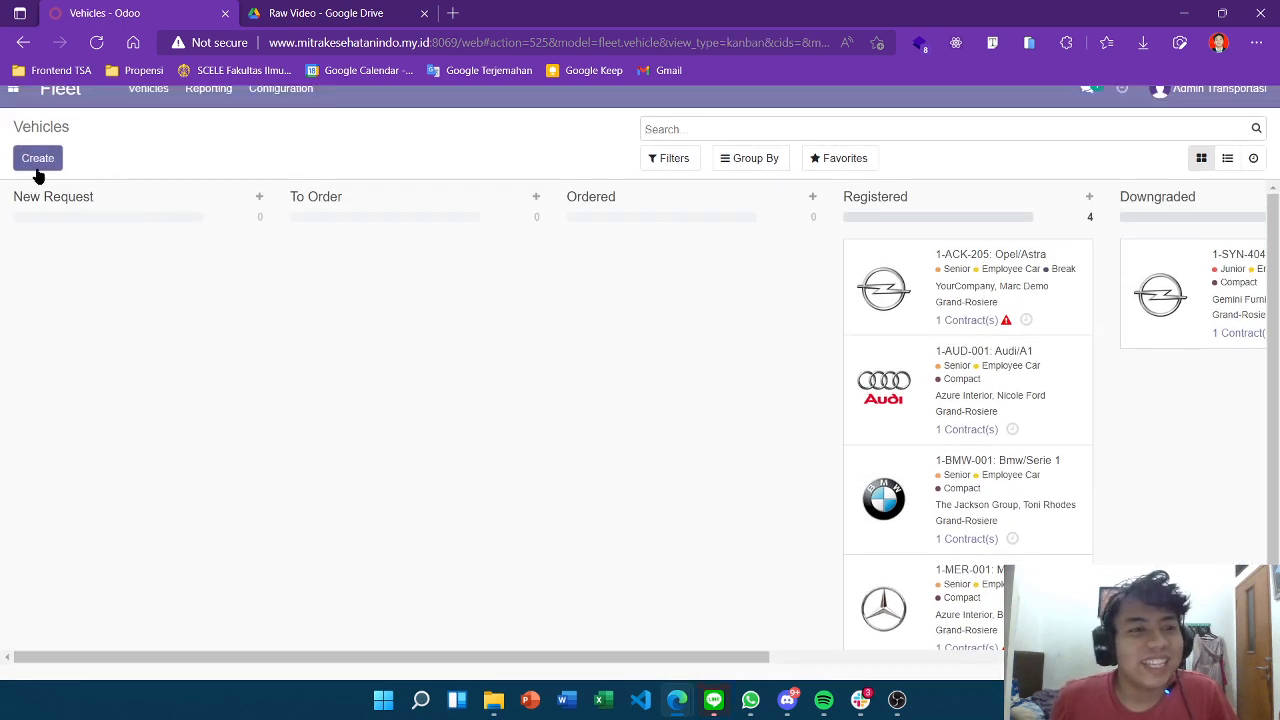
click(38, 158)
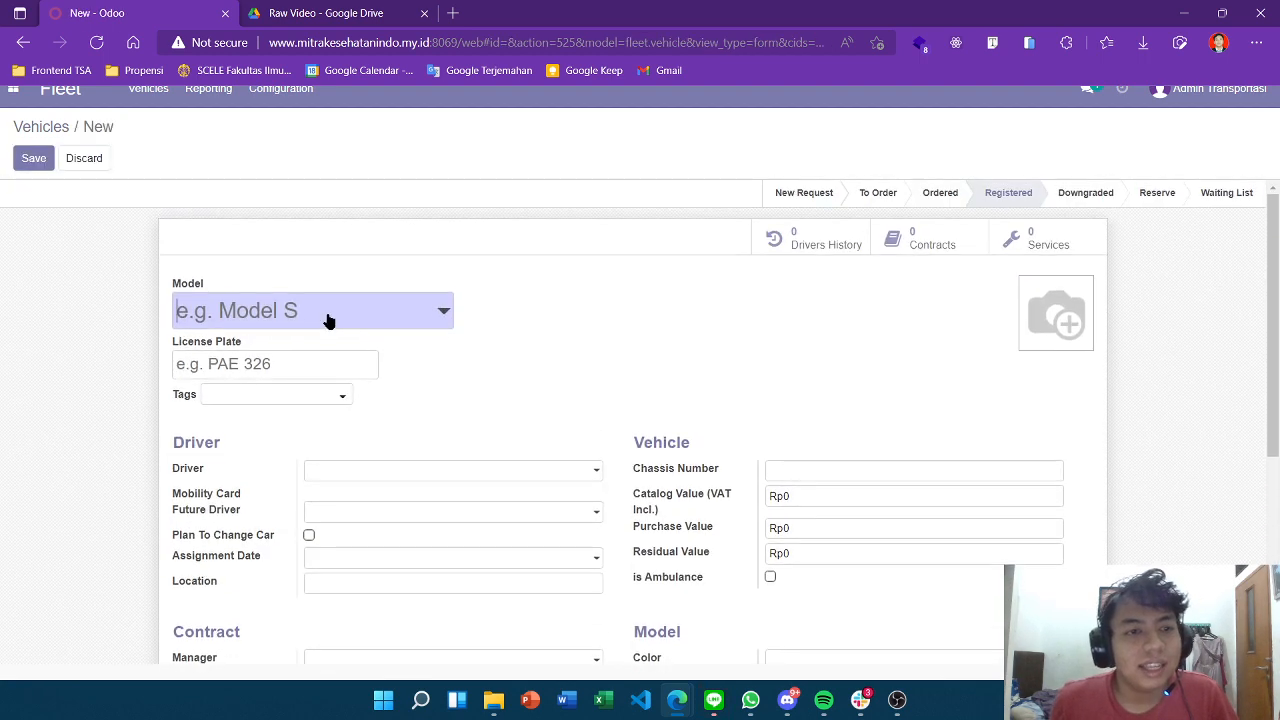
click(326, 318)
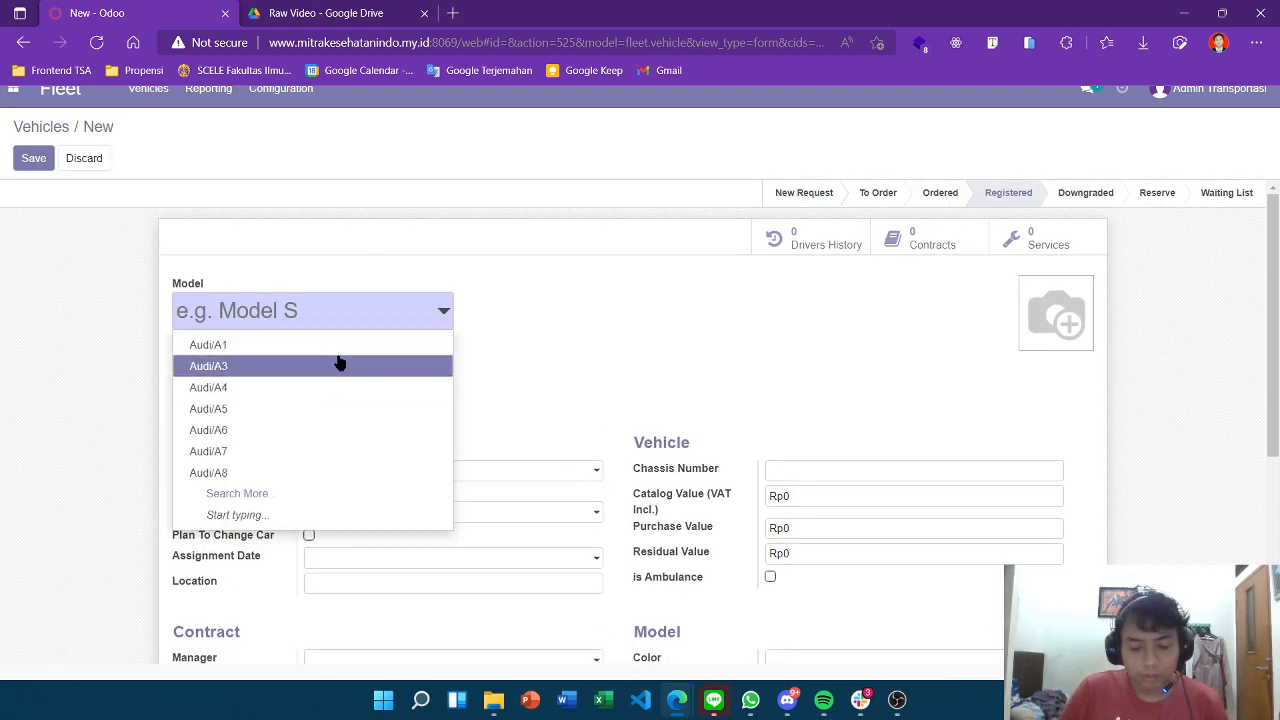
text(APV)
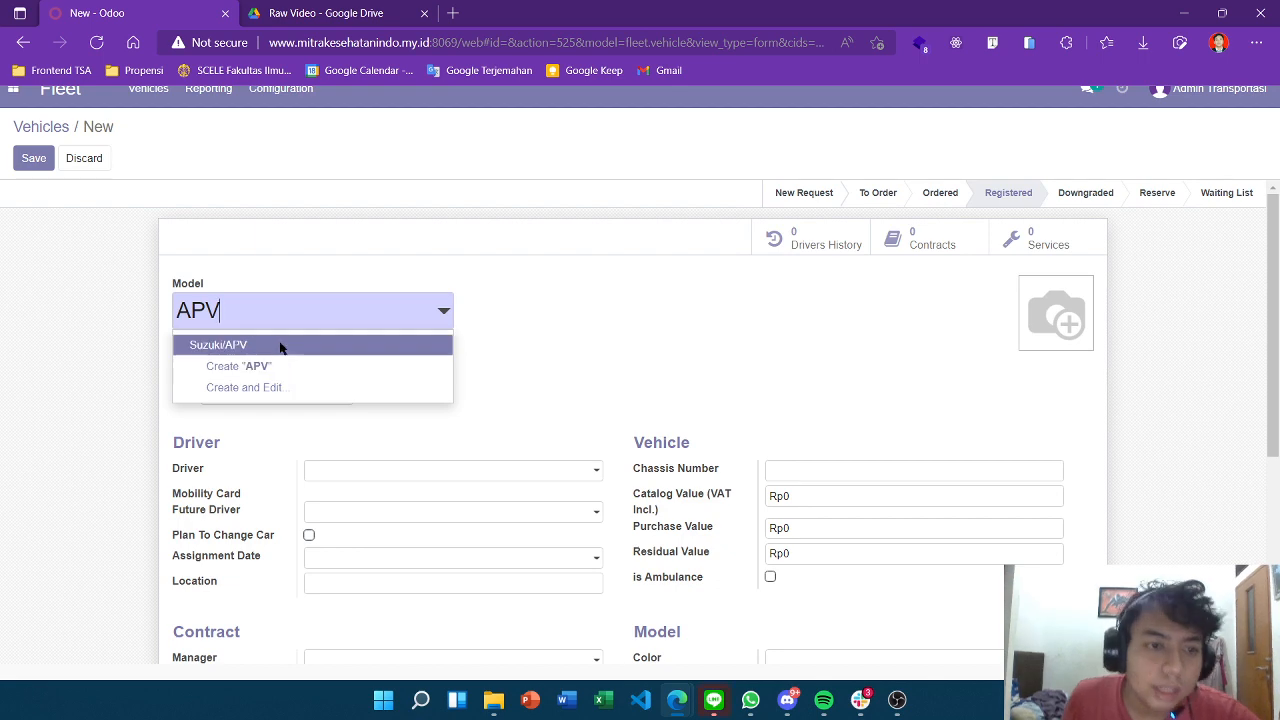
click(281, 346)
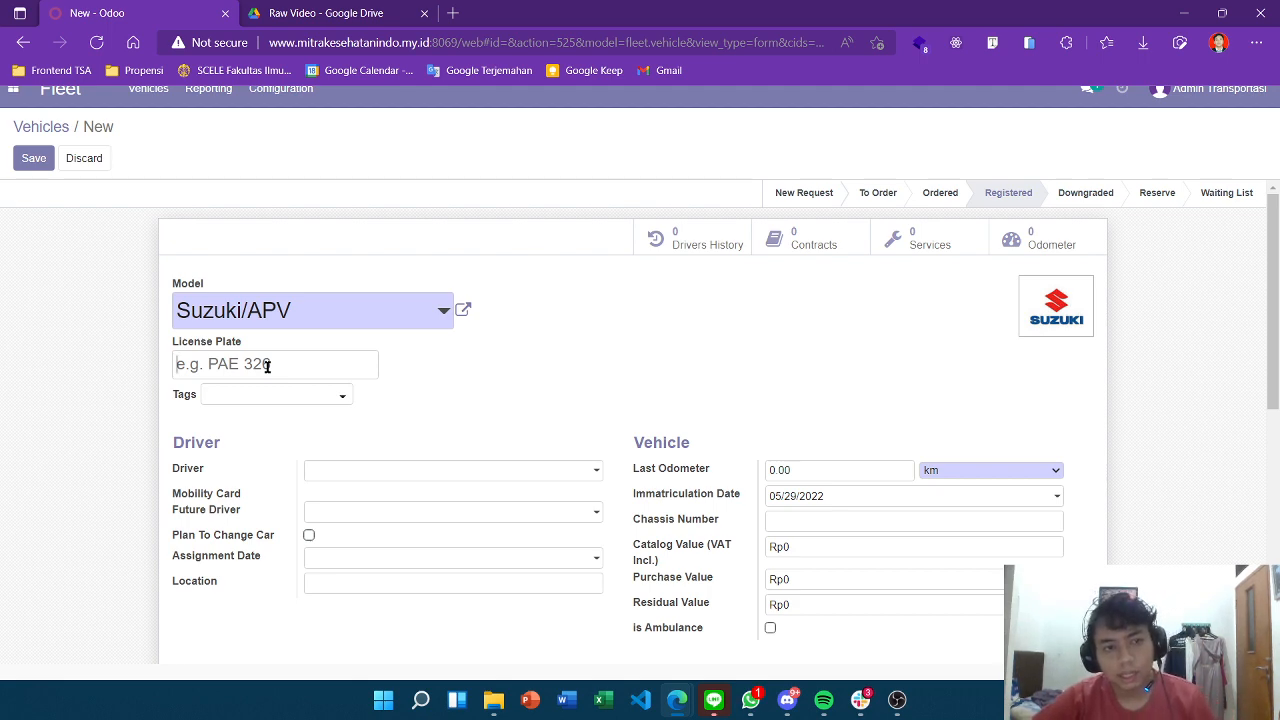
click(267, 366)
text(B 1906 BIN)
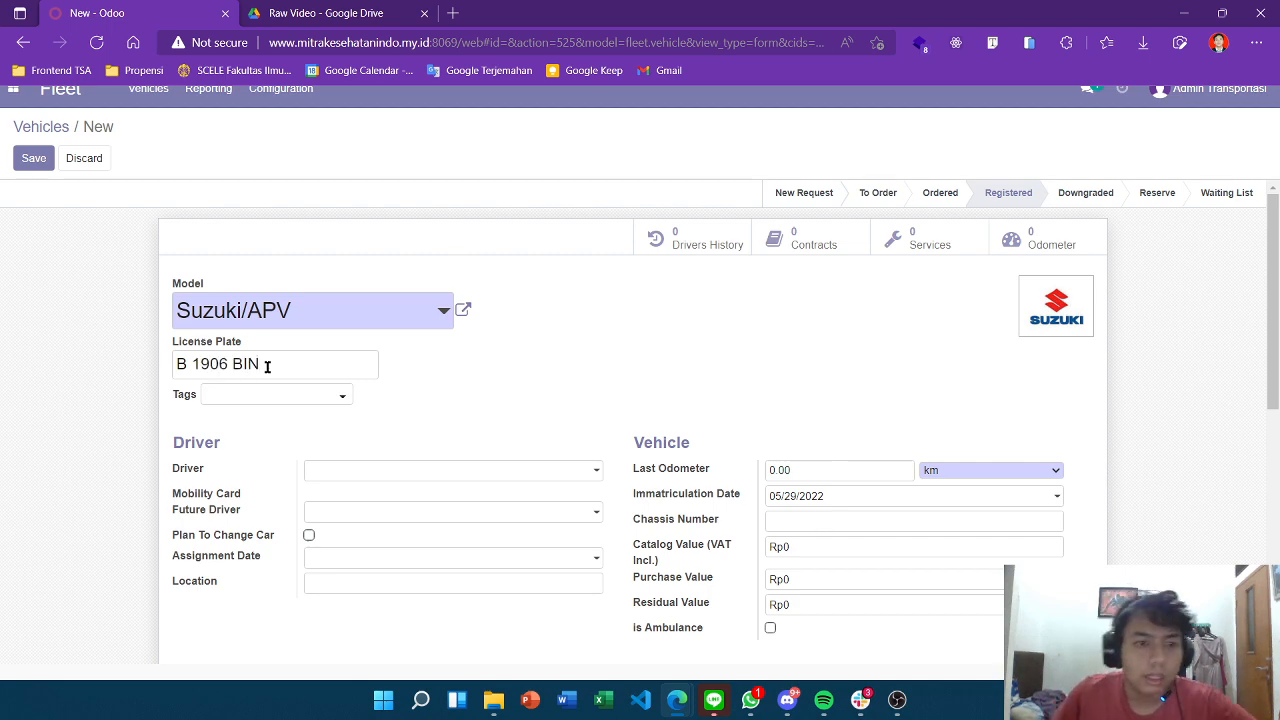
click(330, 398)
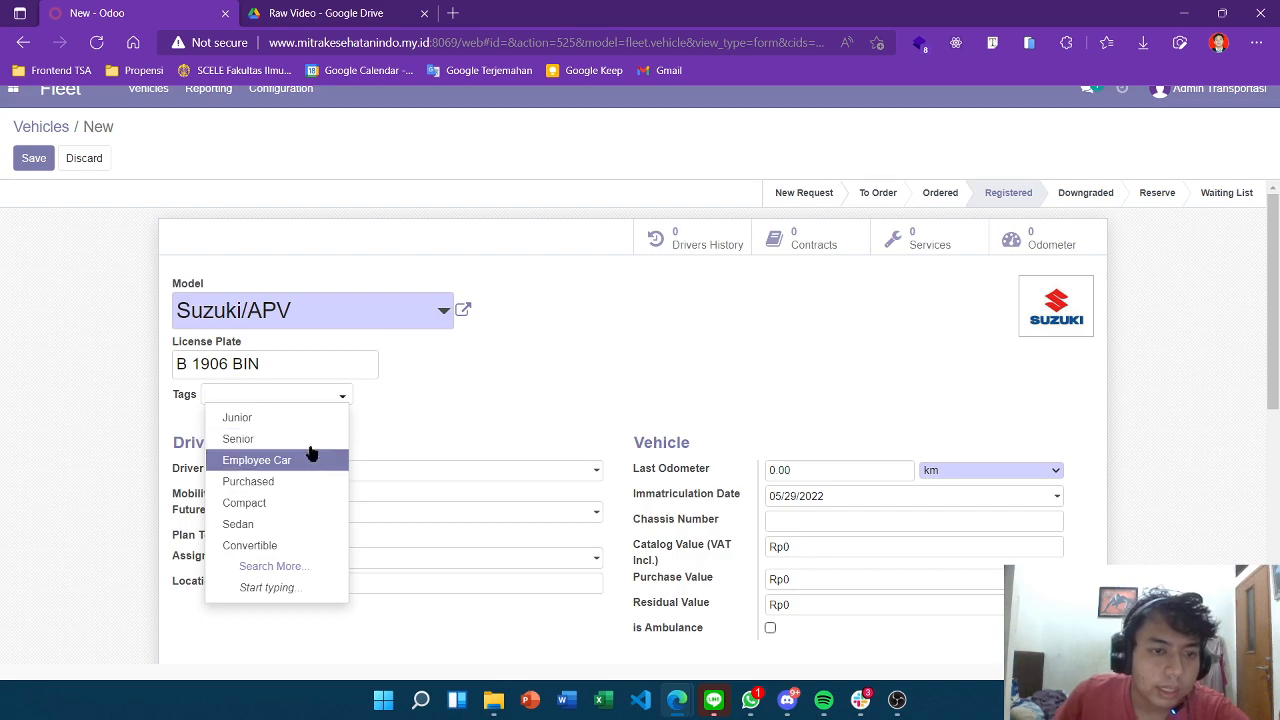
click(302, 481)
Assign an admin user as the vehicle's driver via the full driver search.
scroll(468, 378, down, 1)
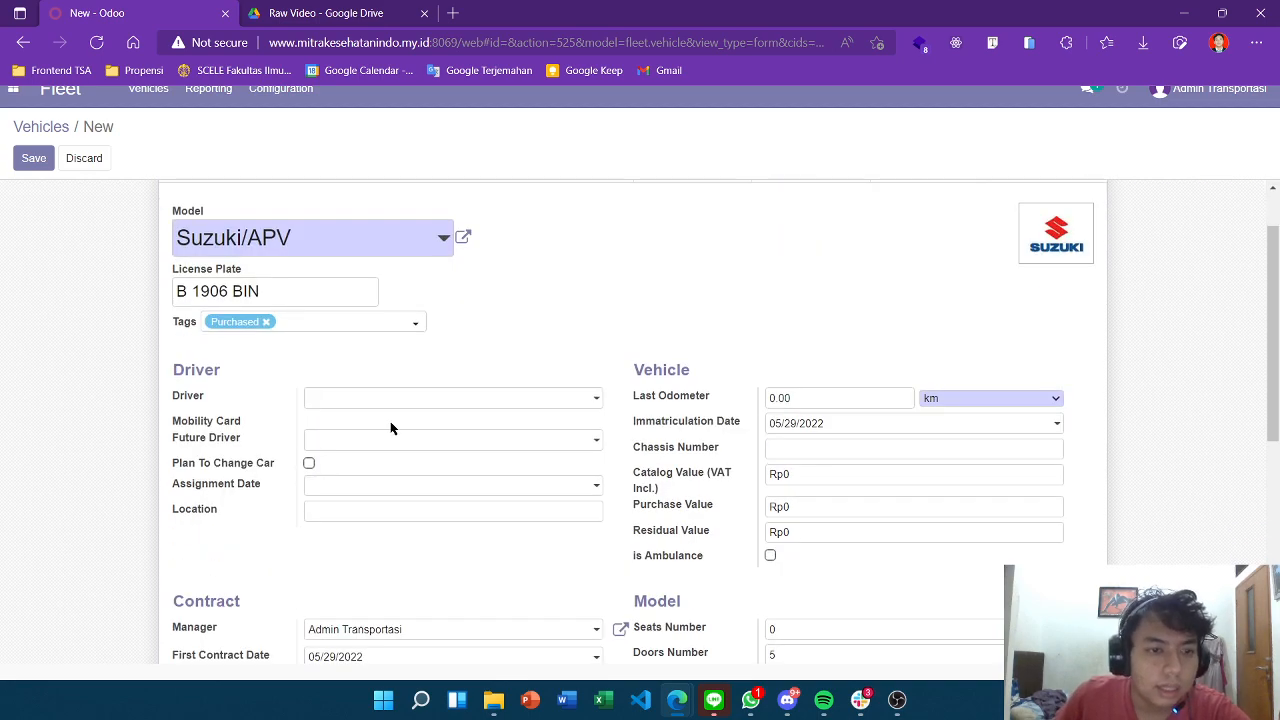
click(398, 403)
click(575, 312)
scroll(580, 315, down, 3)
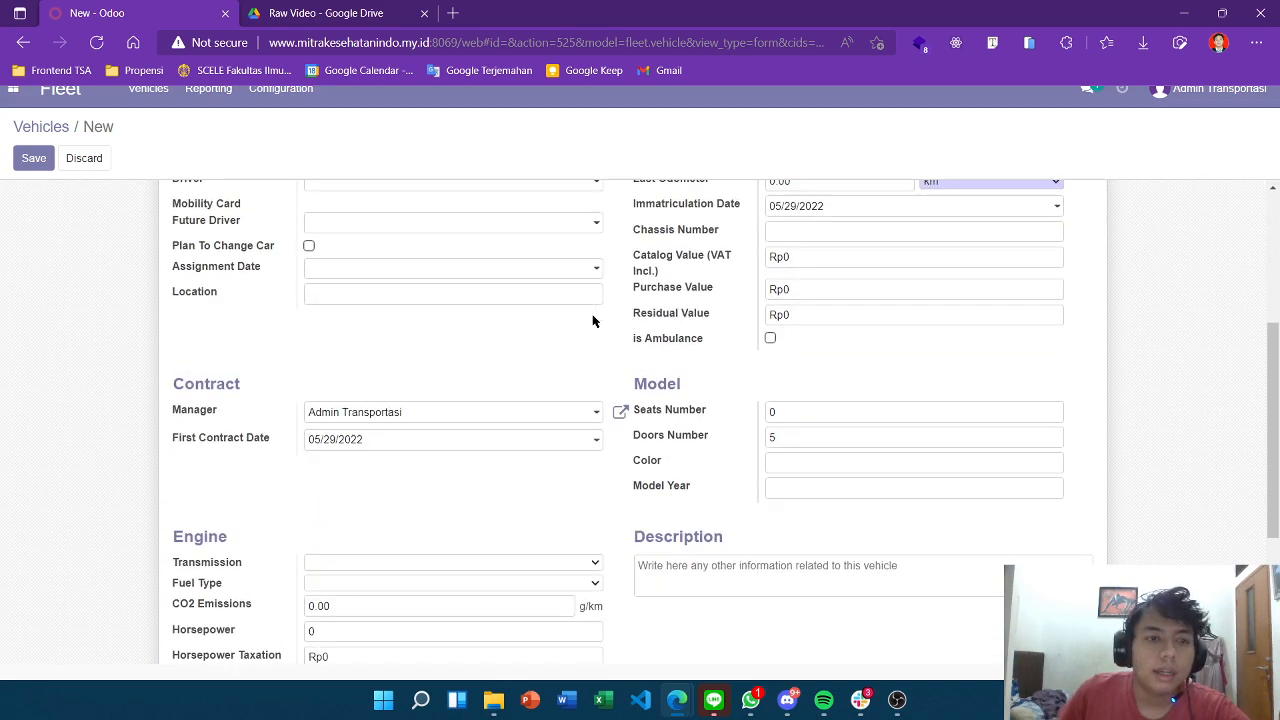
scroll(591, 320, up, 2)
click(420, 326)
click(520, 265)
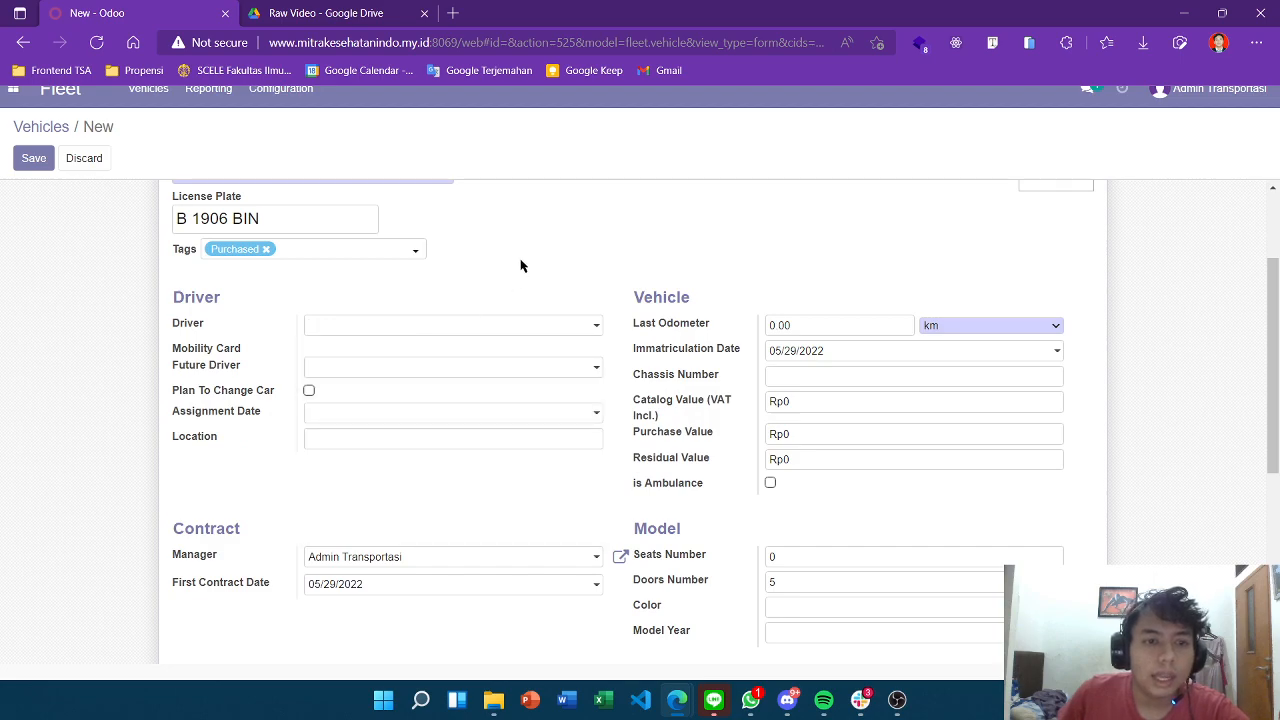
click(399, 326)
click(381, 505)
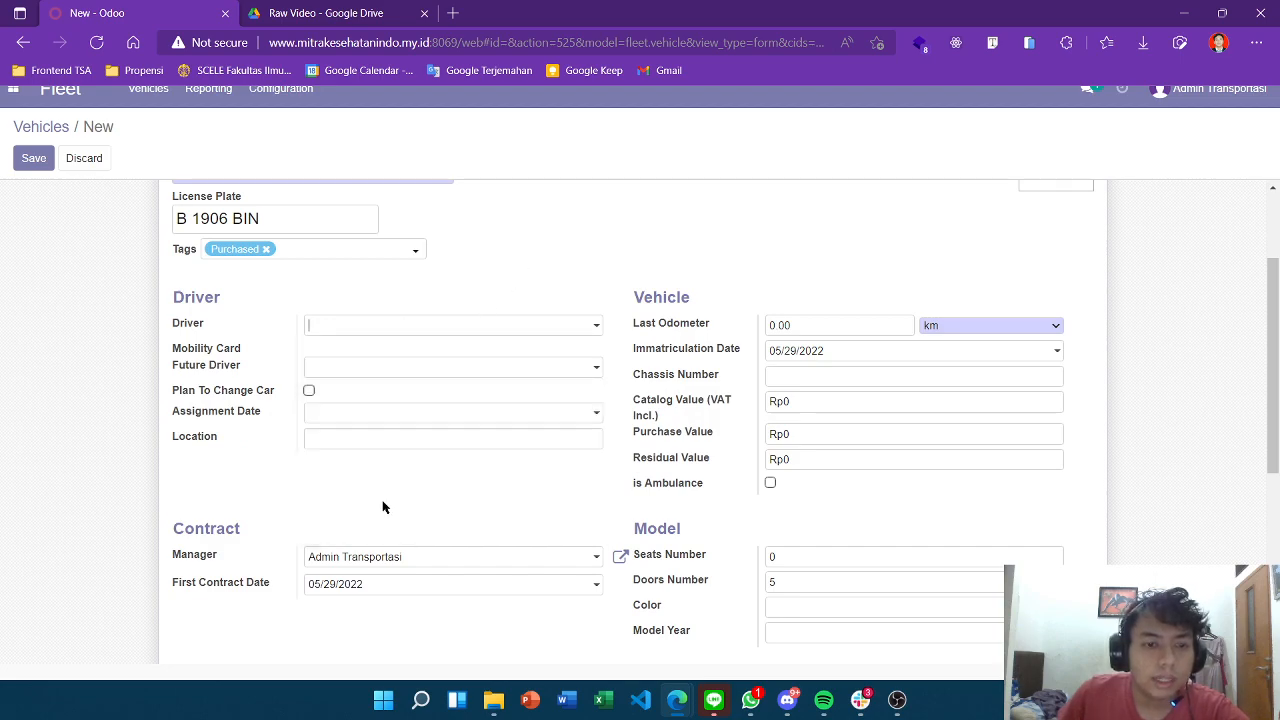
click(427, 328)
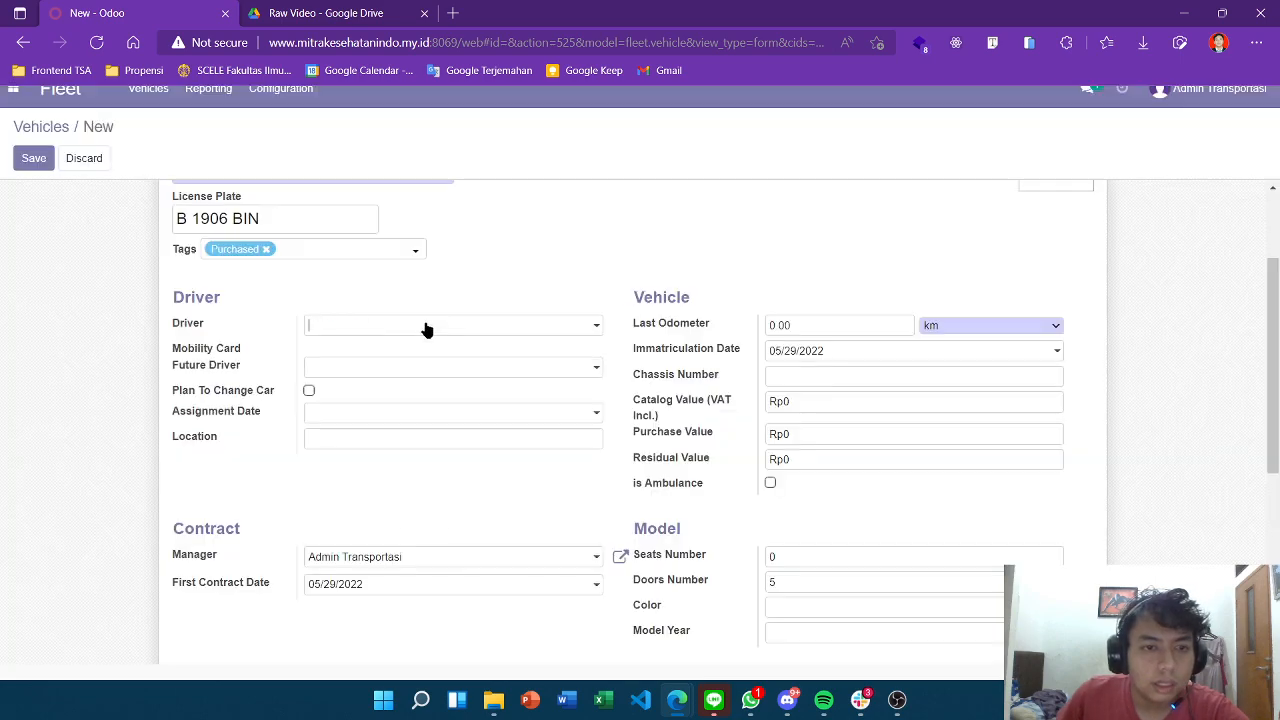
Clear the driver and attempt to create a new driver contact, dismissing the access error.
click(593, 328)
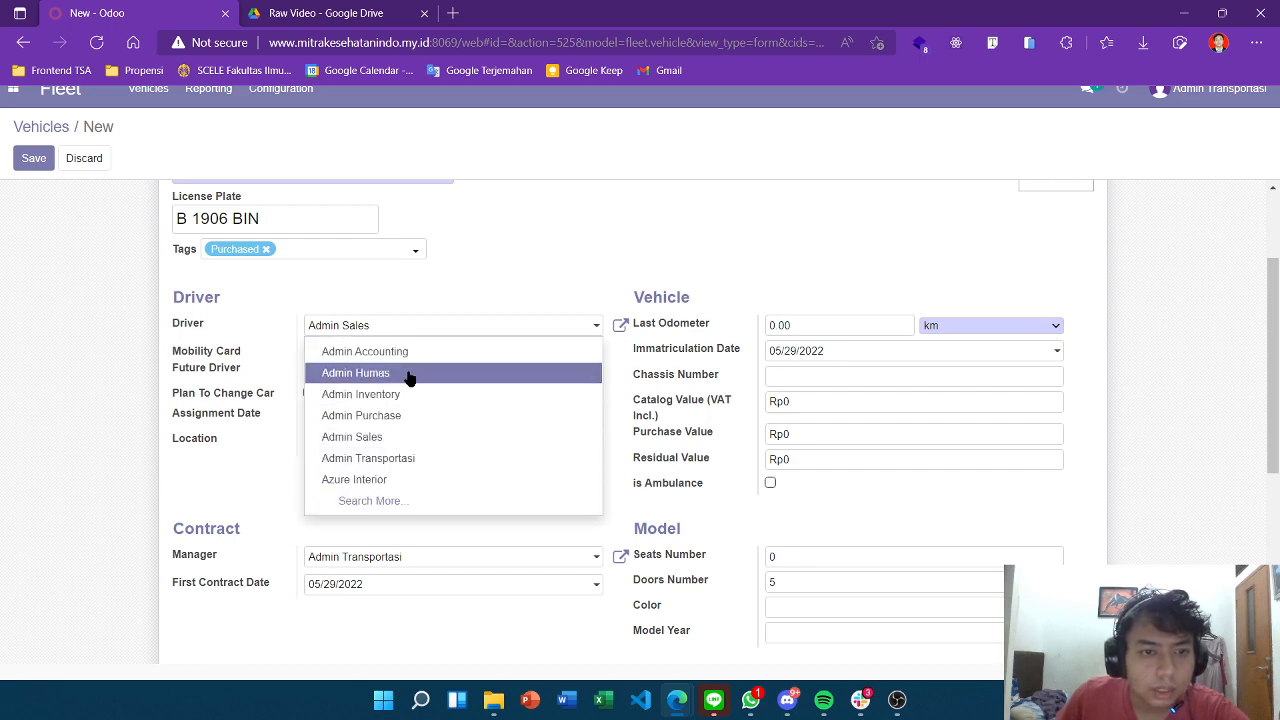
key(BackSpace)
key(BackSpace)
key(BackSpace)
key(BackSpace)
key(BackSpace)
key(BackSpace)
key(BackSpace)
key(BackSpace)
key(BackSpace)
key(BackSpace)
key(BackSpace)
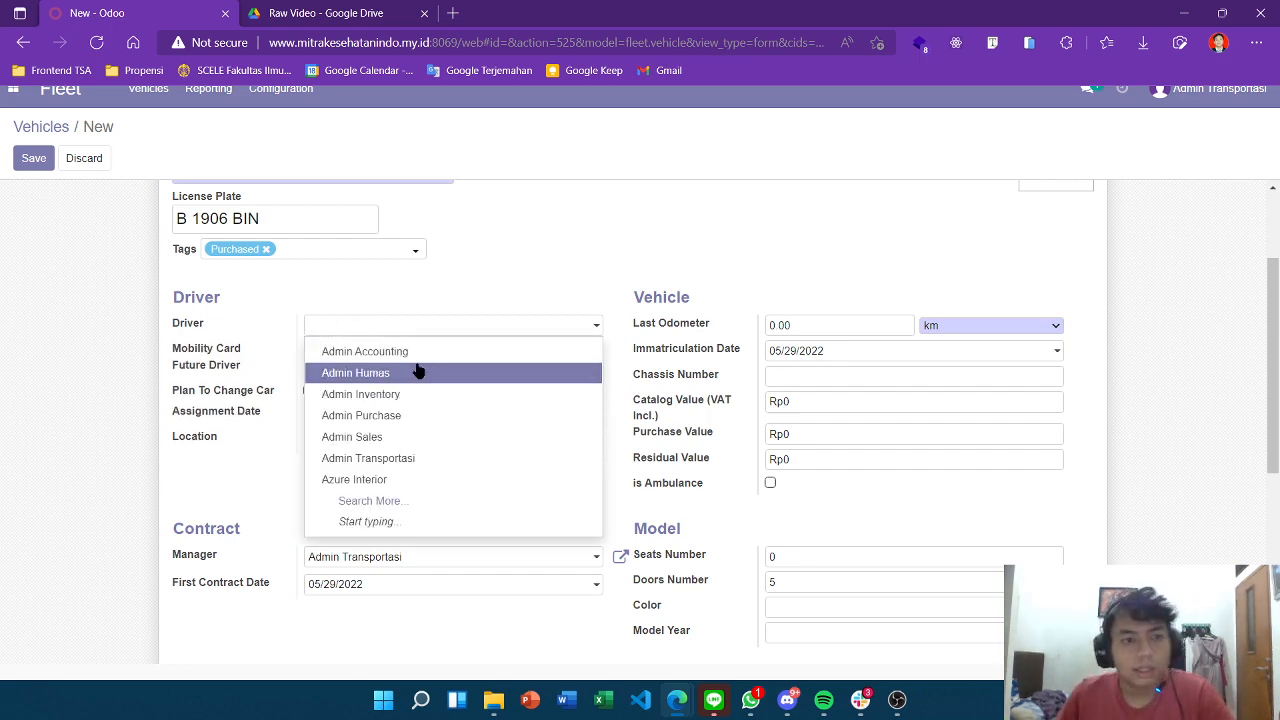
text(Syh)
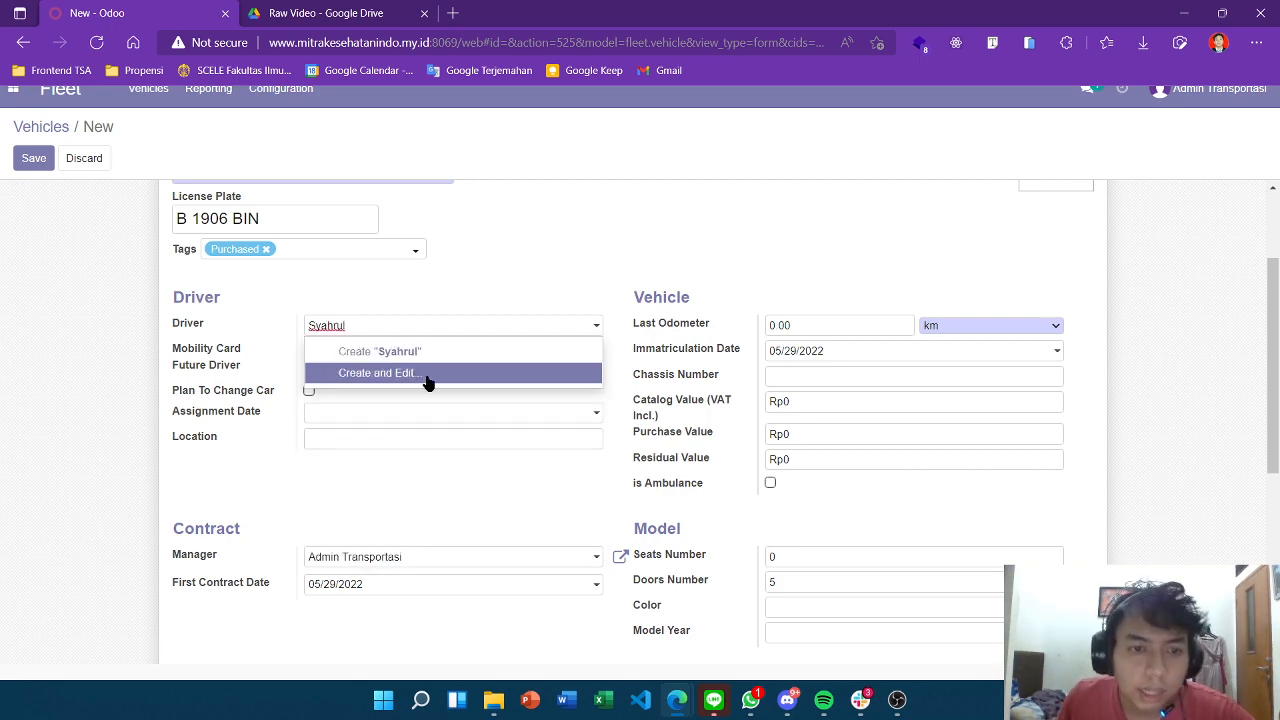
click(418, 372)
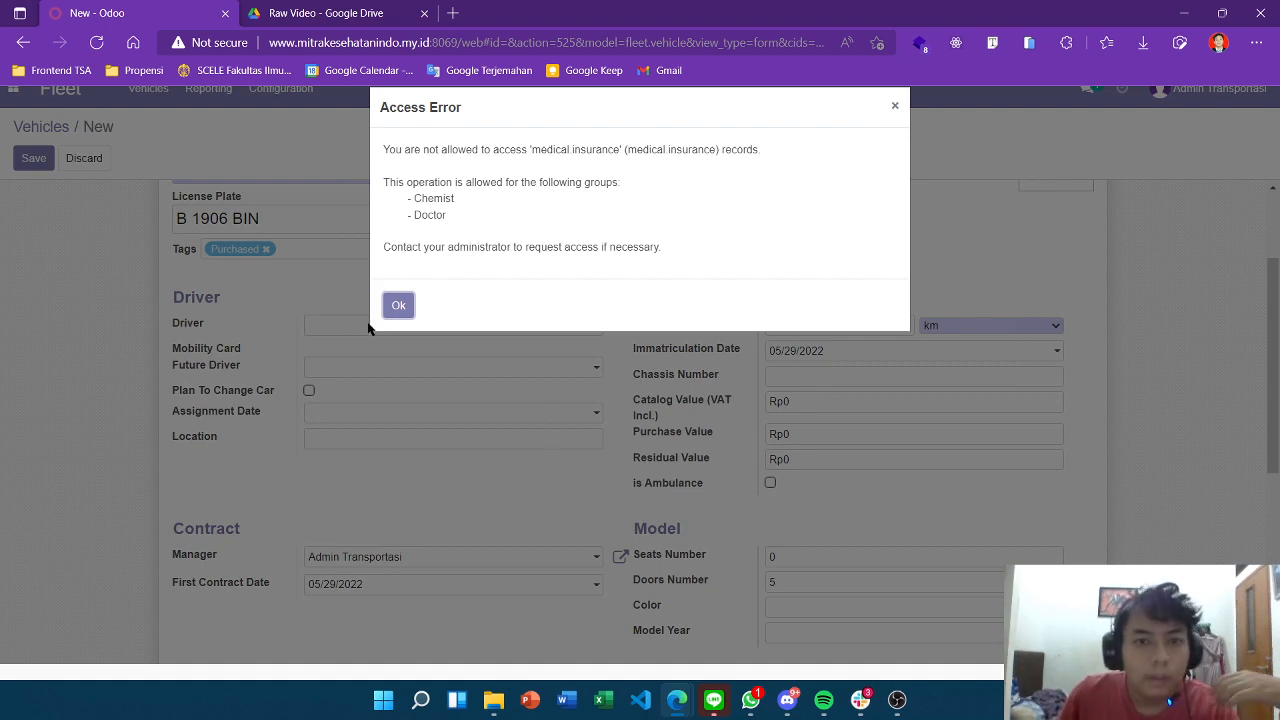
click(398, 305)
Choose the driver contact from the full Search More list.
click(383, 328)
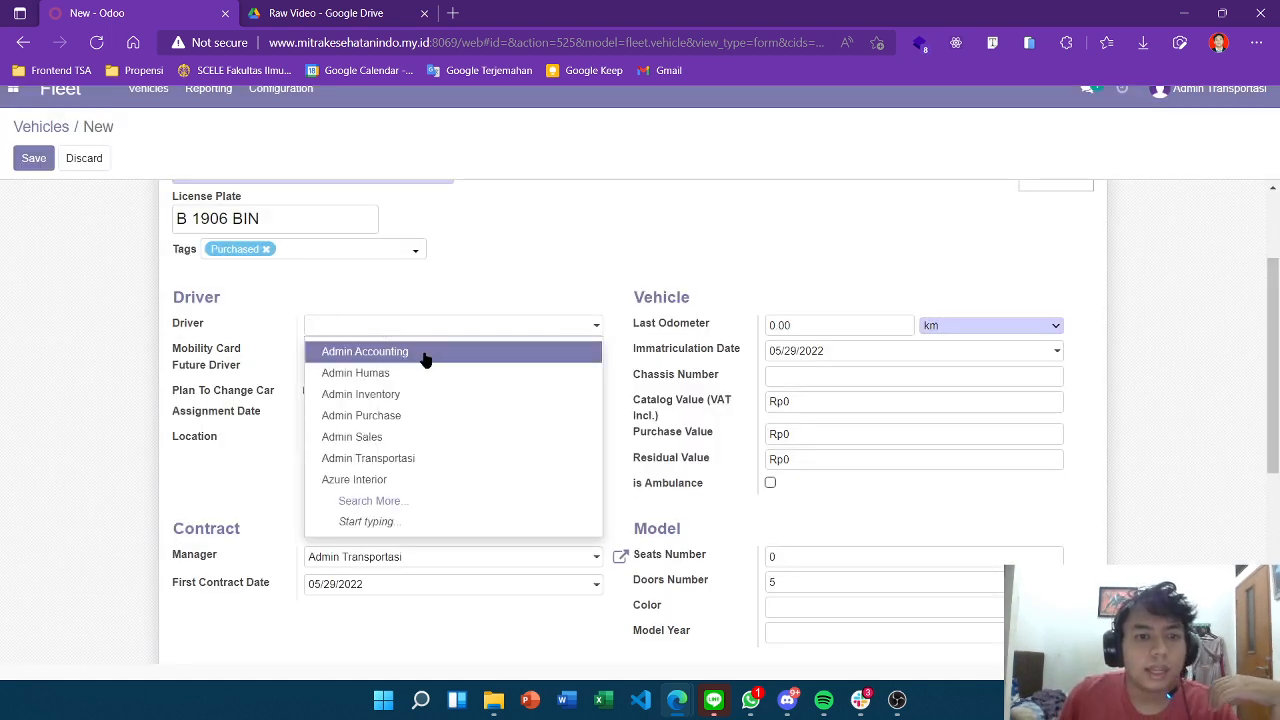
click(403, 501)
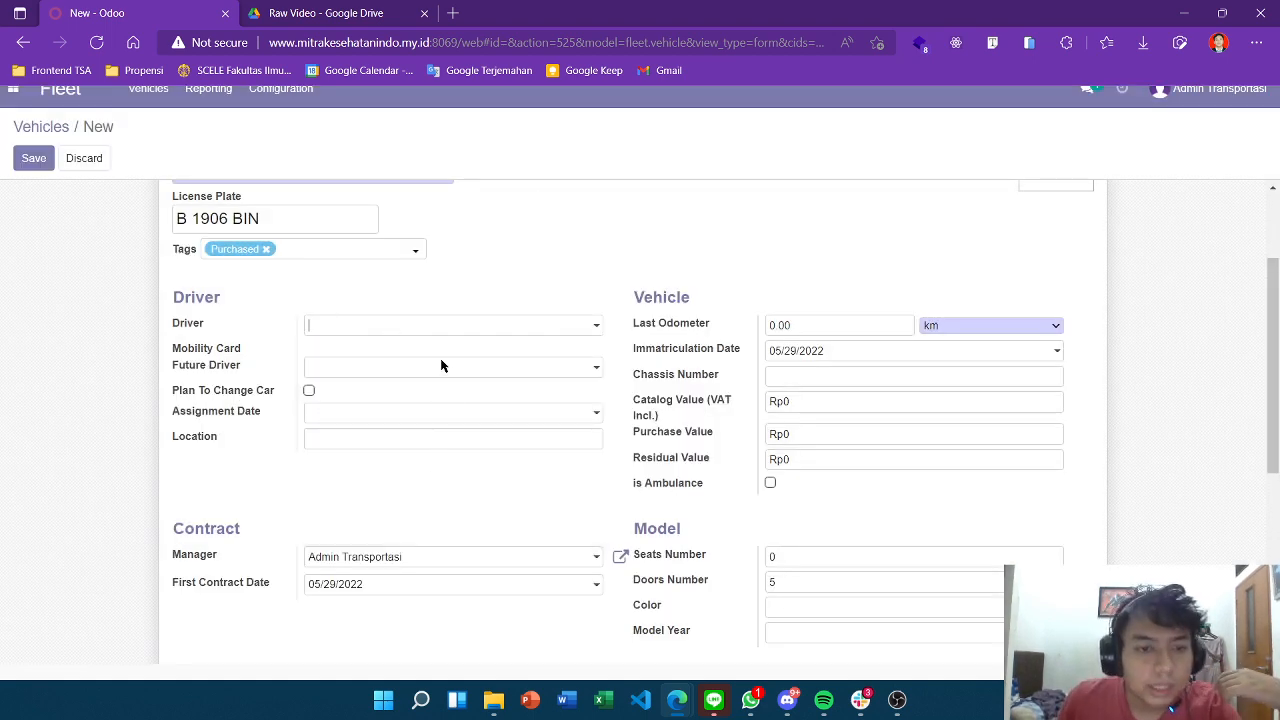
scroll(463, 290, down, 5)
scroll(371, 349, down, 5)
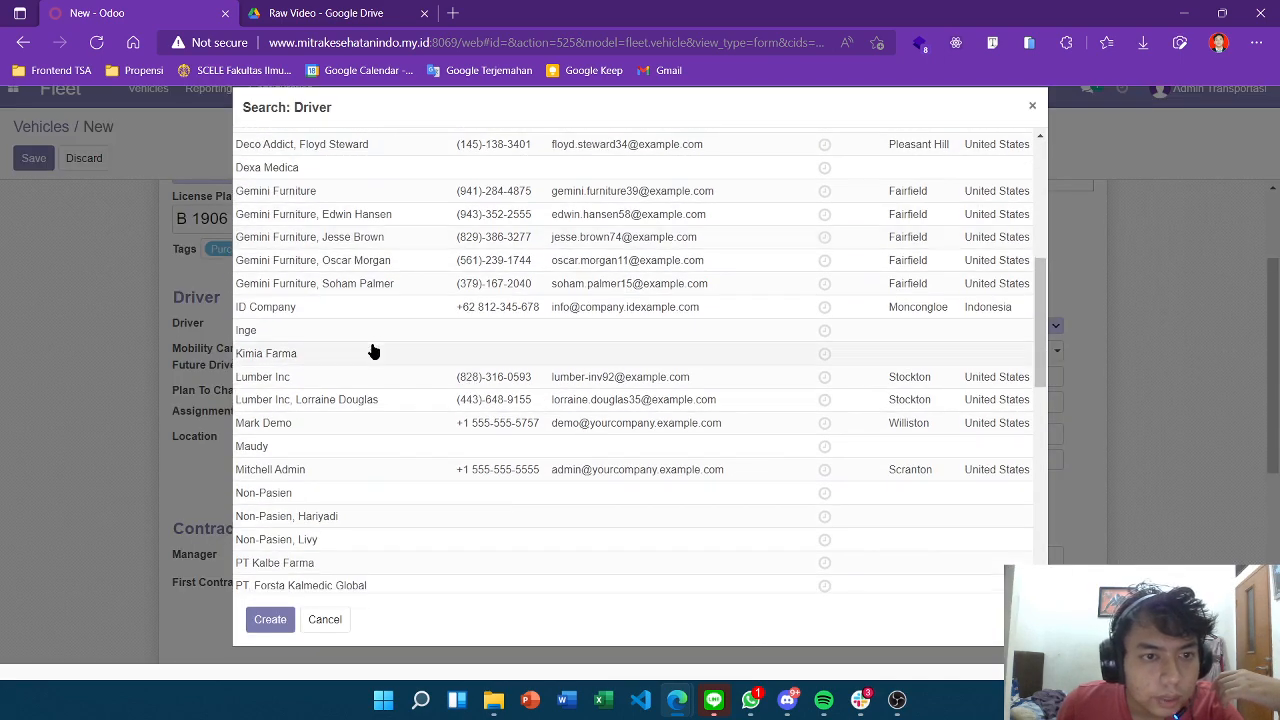
scroll(374, 396, down, 5)
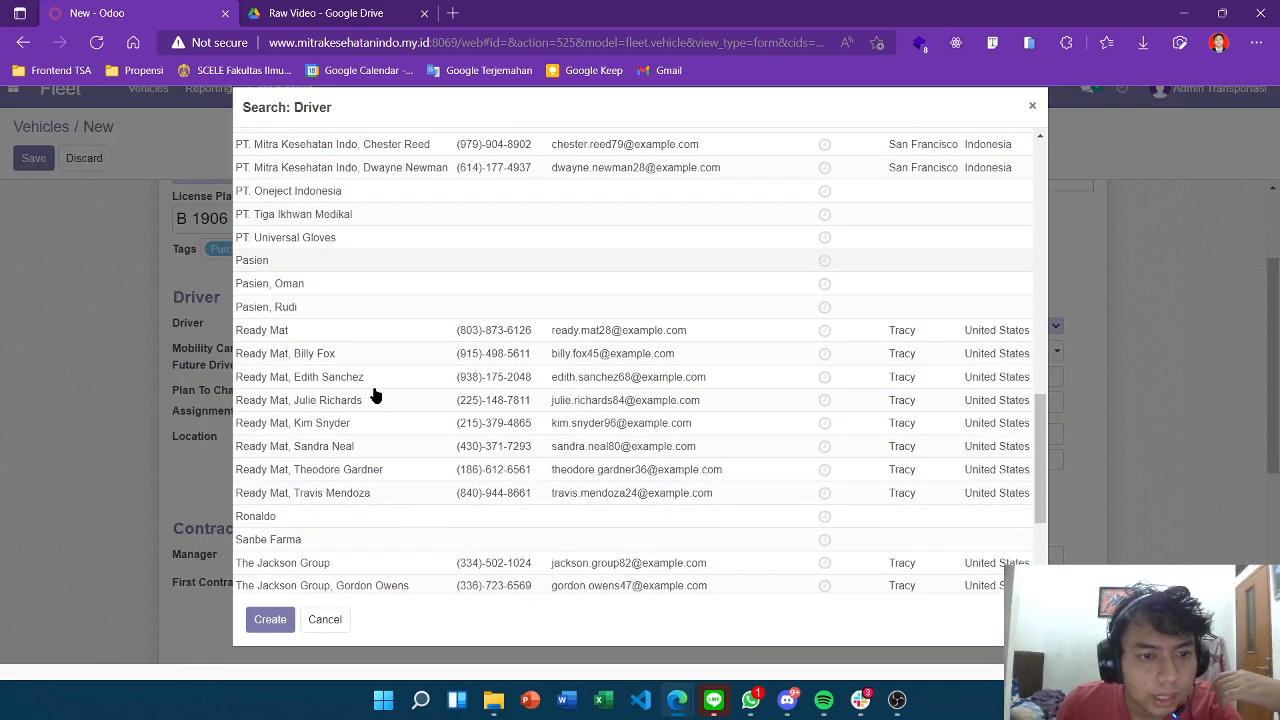
click(371, 386)
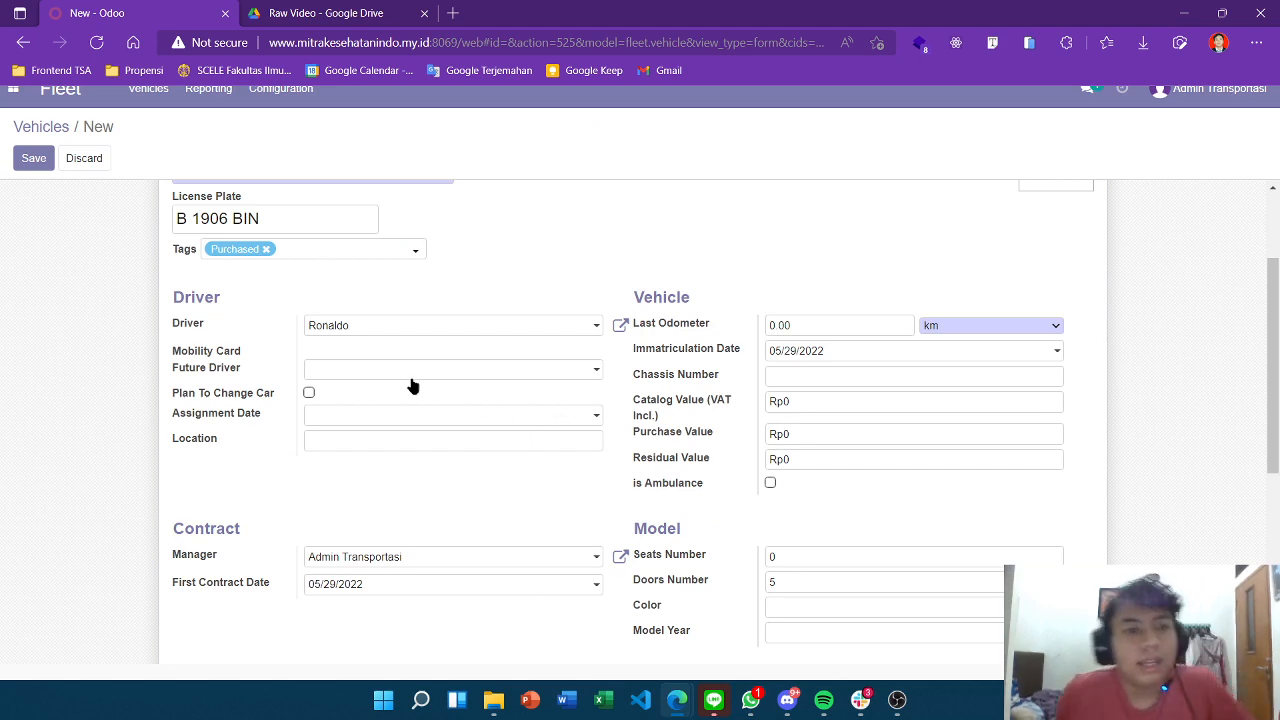
scroll(263, 363, down, 1)
Set the assignment date to 05/29/2022, leaving Future Driver empty.
scroll(328, 446, up, 1)
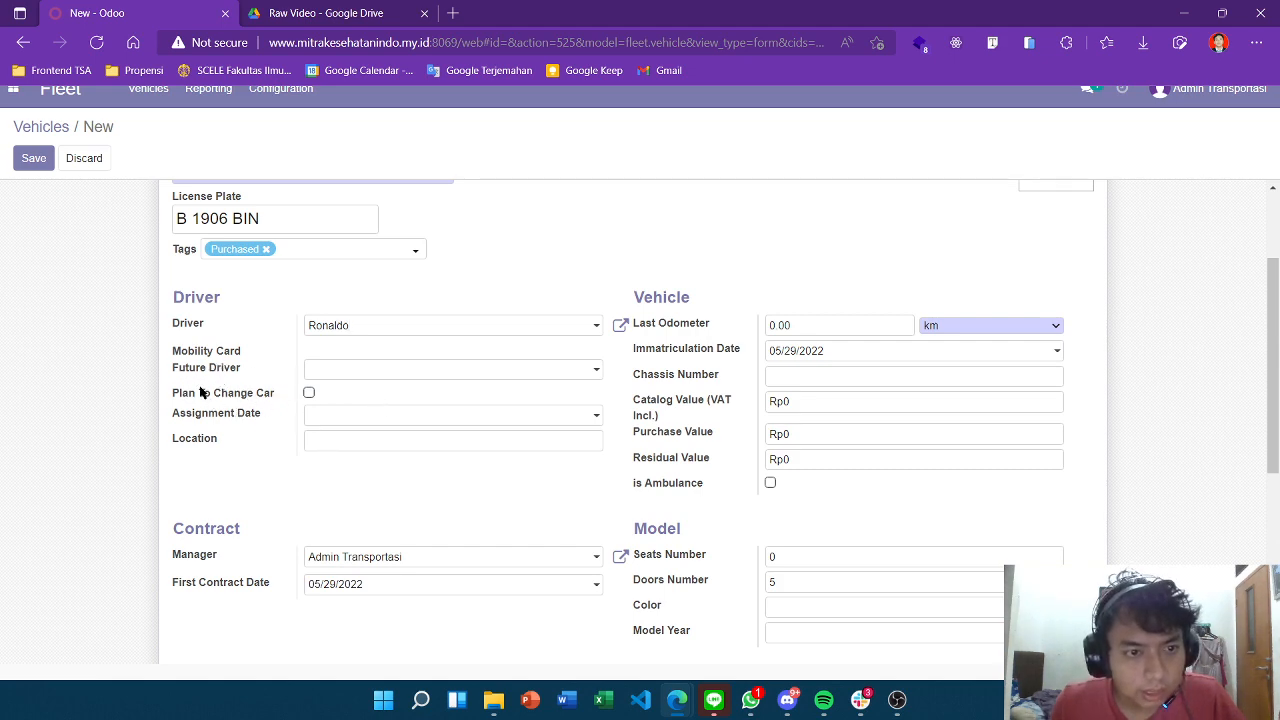
click(327, 372)
click(368, 375)
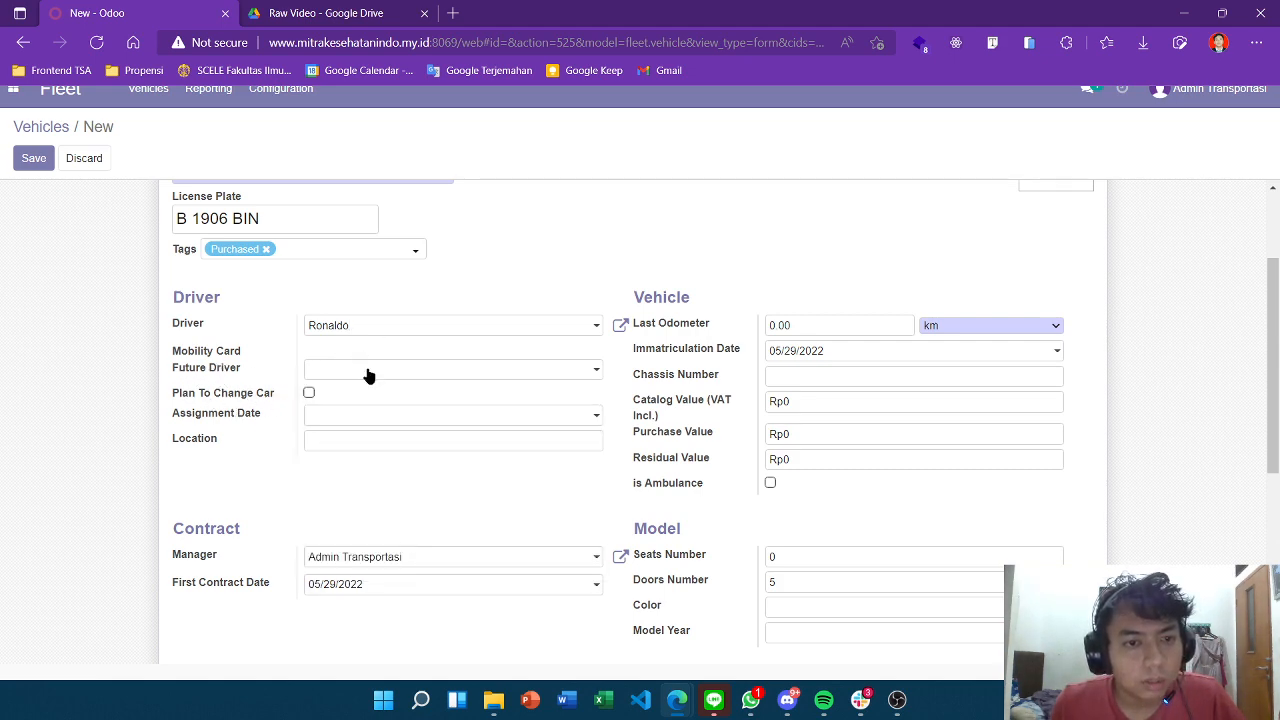
click(388, 418)
scroll(394, 350, down, 1)
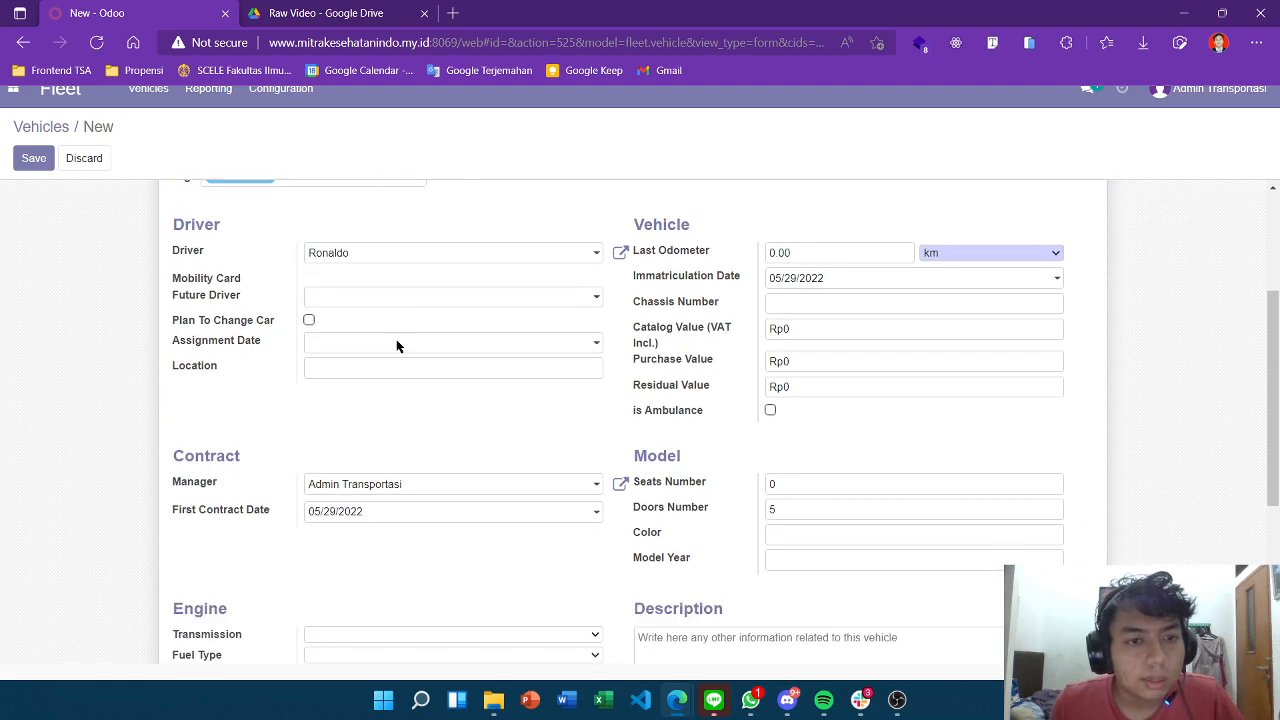
scroll(385, 380, up, 1)
click(366, 418)
click(358, 366)
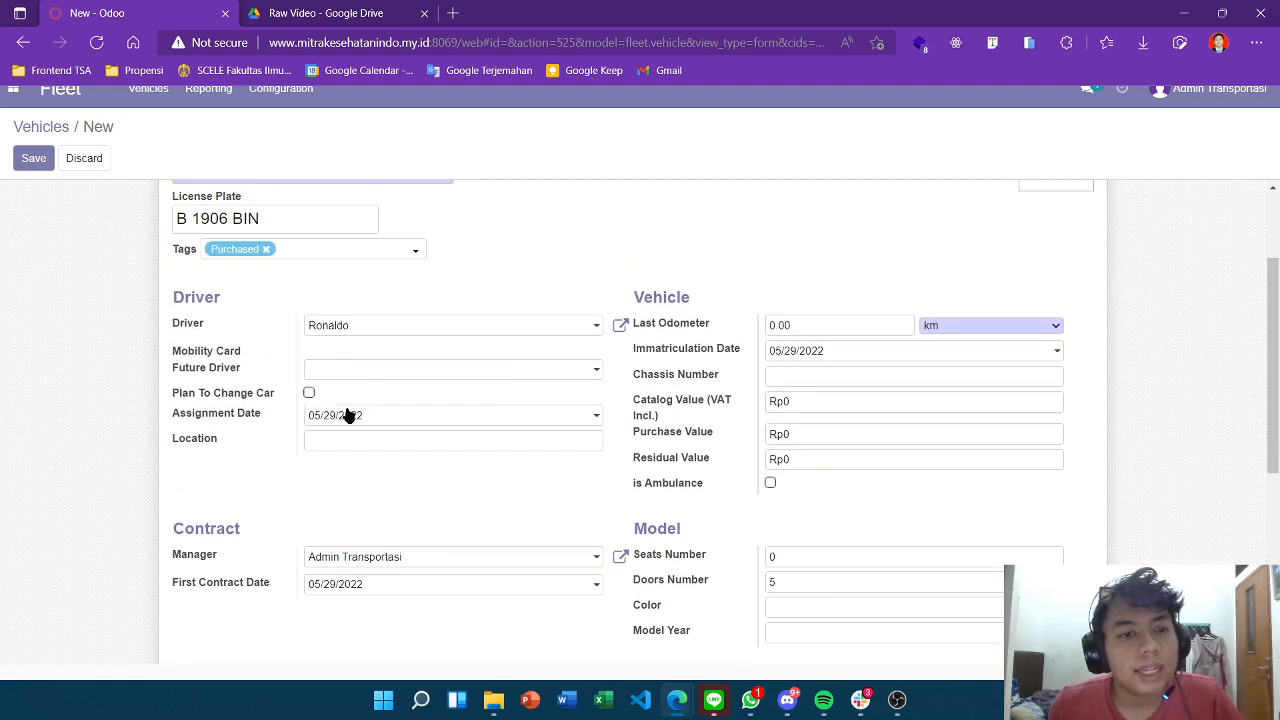
Enter Jakarta Selatan as the vehicle's location.
scroll(447, 446, down, 1)
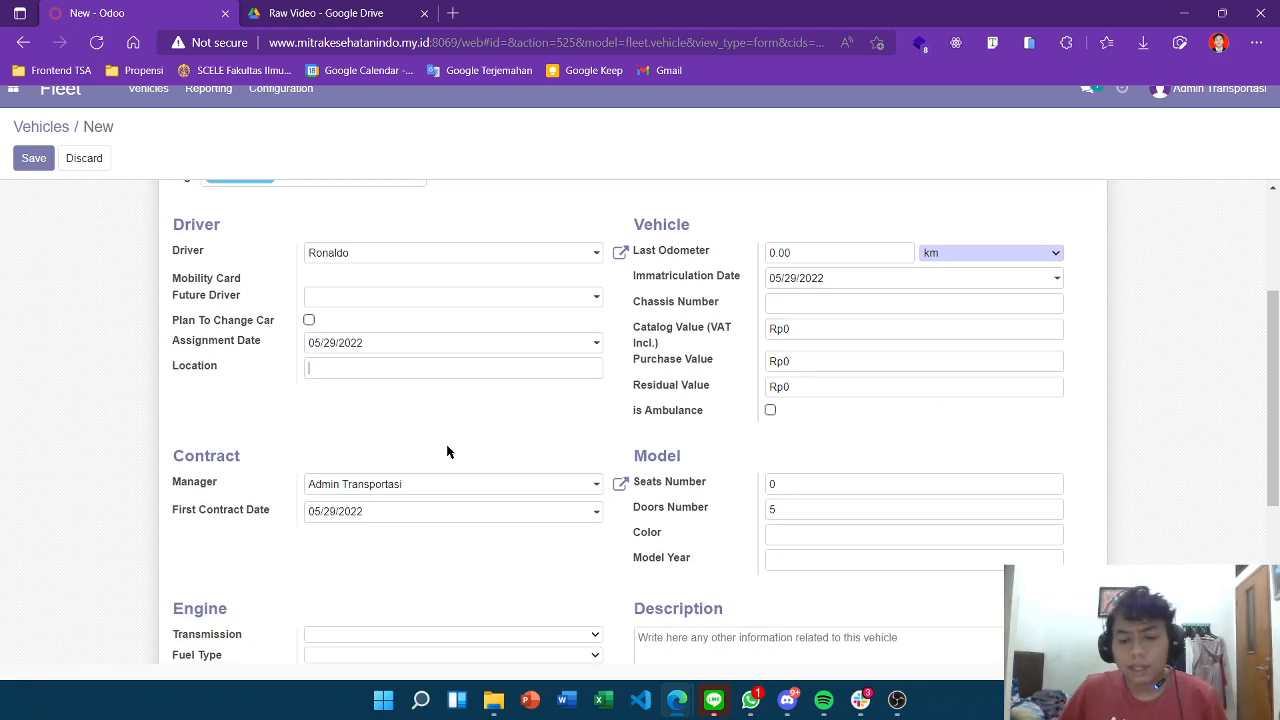
text(Jakarta )
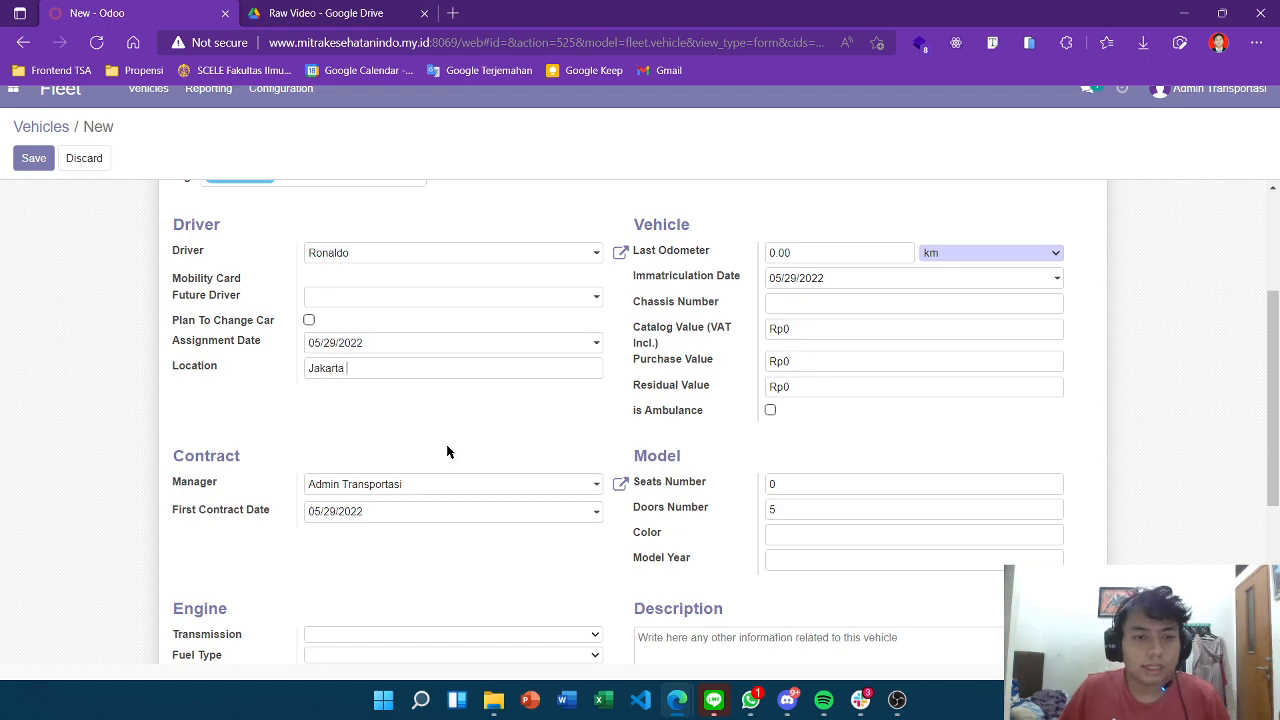
text(Selatan)
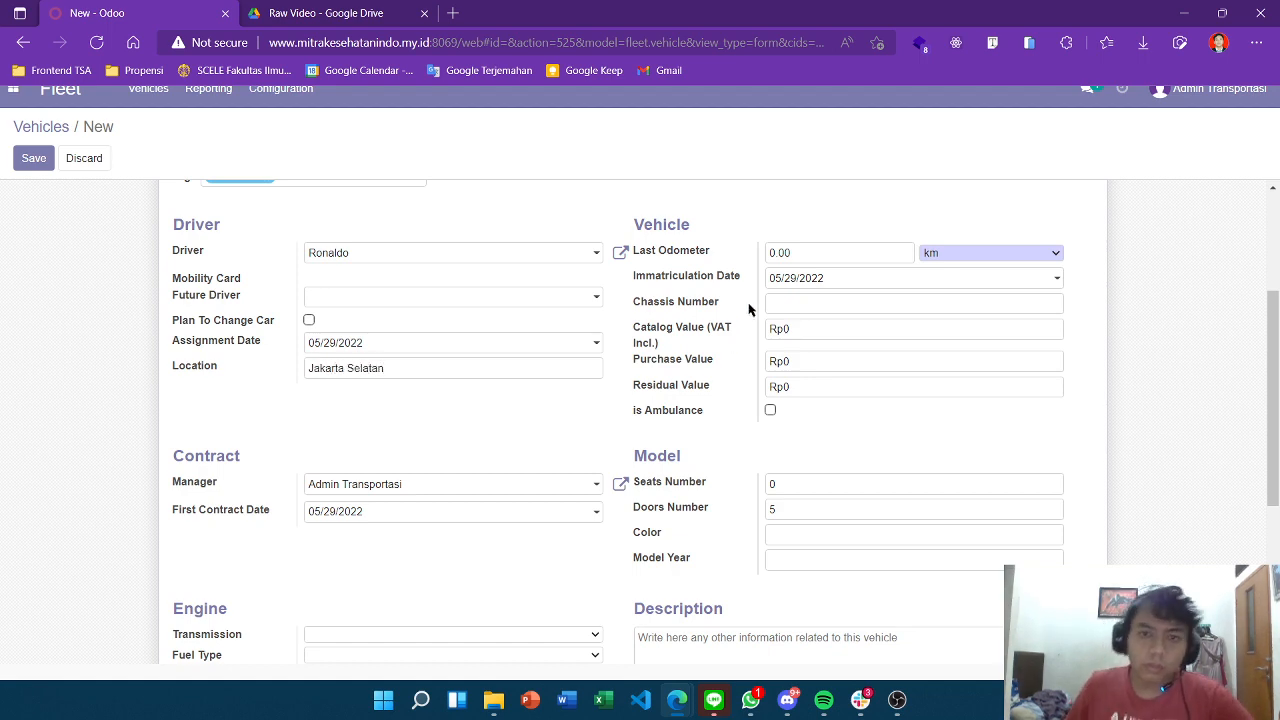
scroll(788, 366, up, 1)
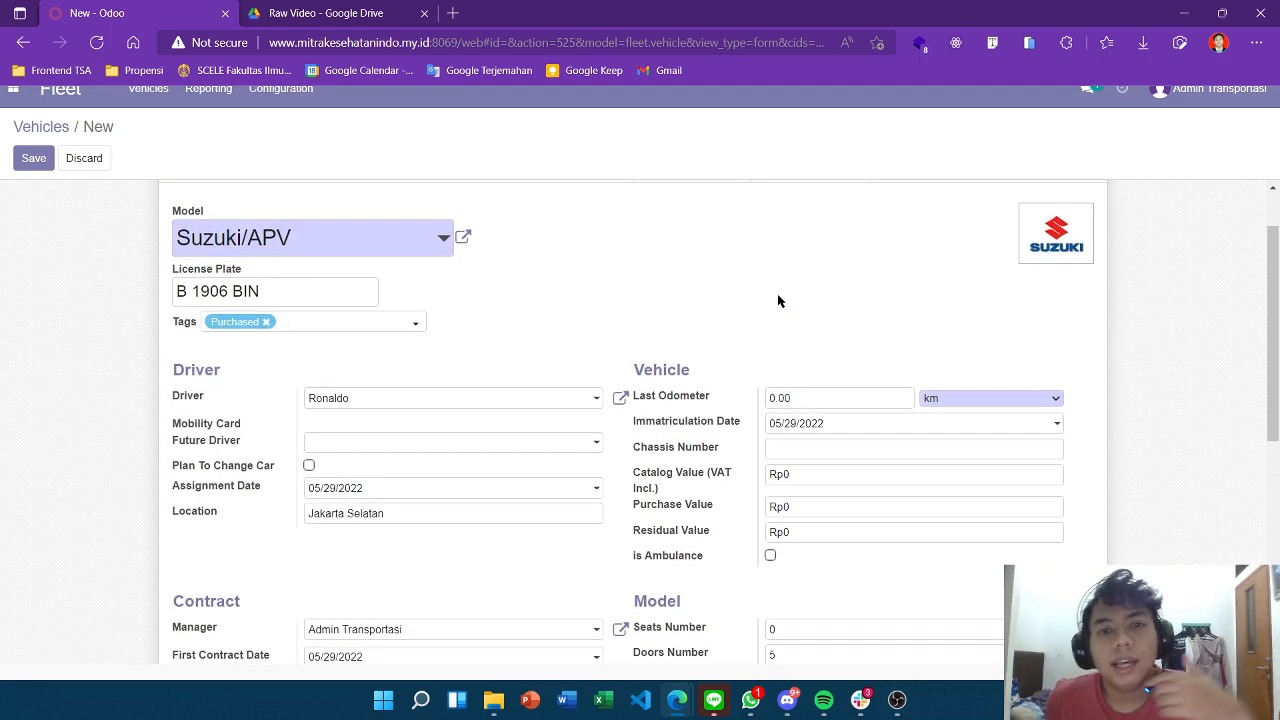
Tick 'is Ambulance' in the Vehicle section of the B 1906 BIN form.
scroll(777, 297, down, 1)
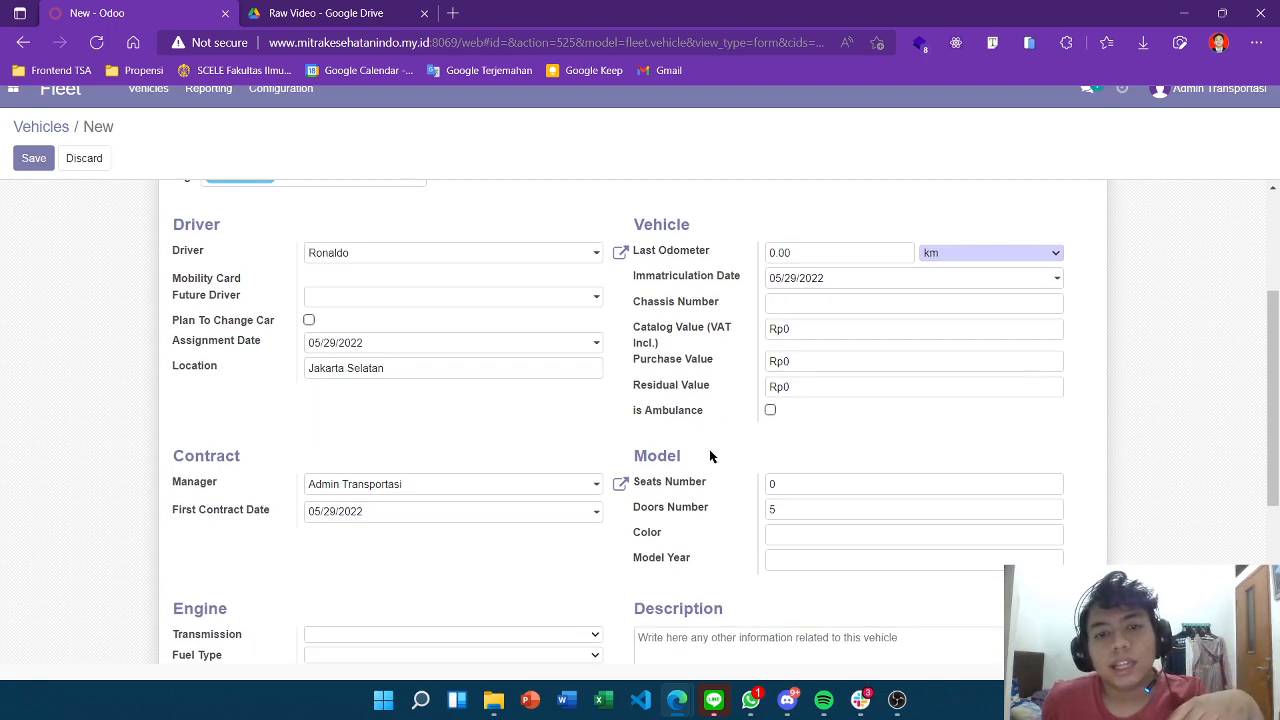
scroll(709, 366, down, 3)
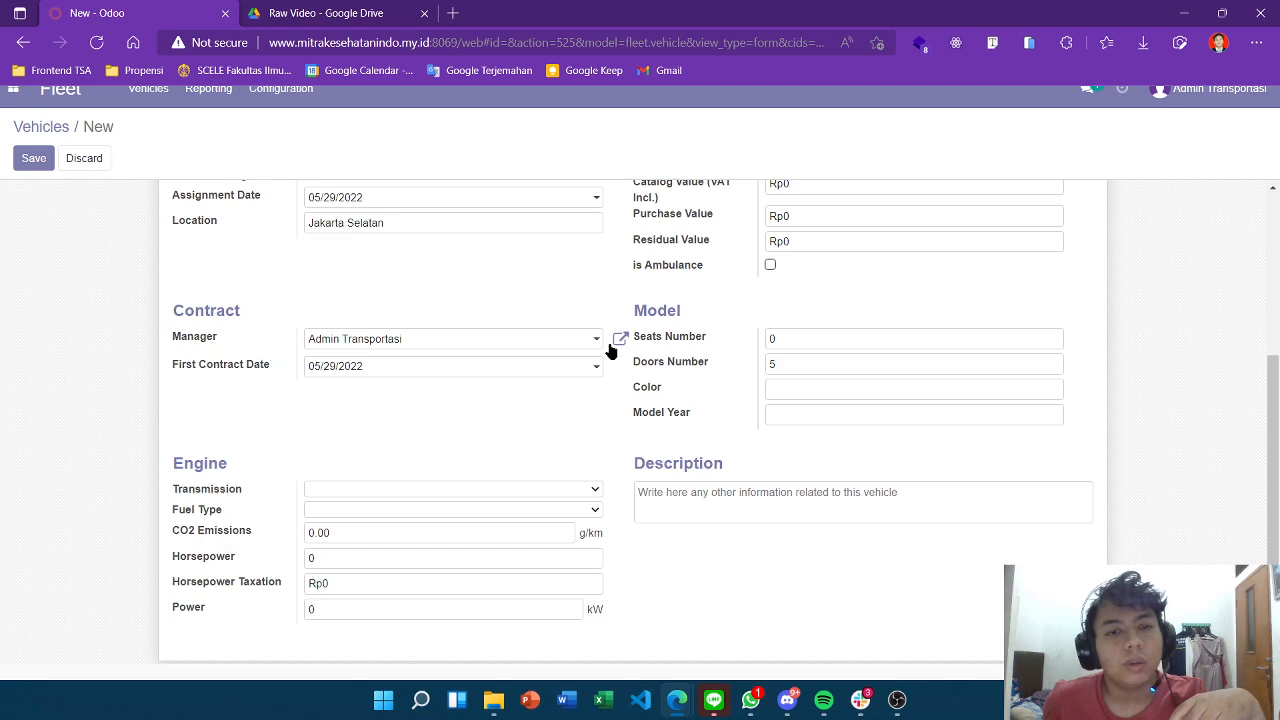
scroll(713, 336, down, 1)
scroll(713, 336, down, 1)
scroll(721, 435, up, 4)
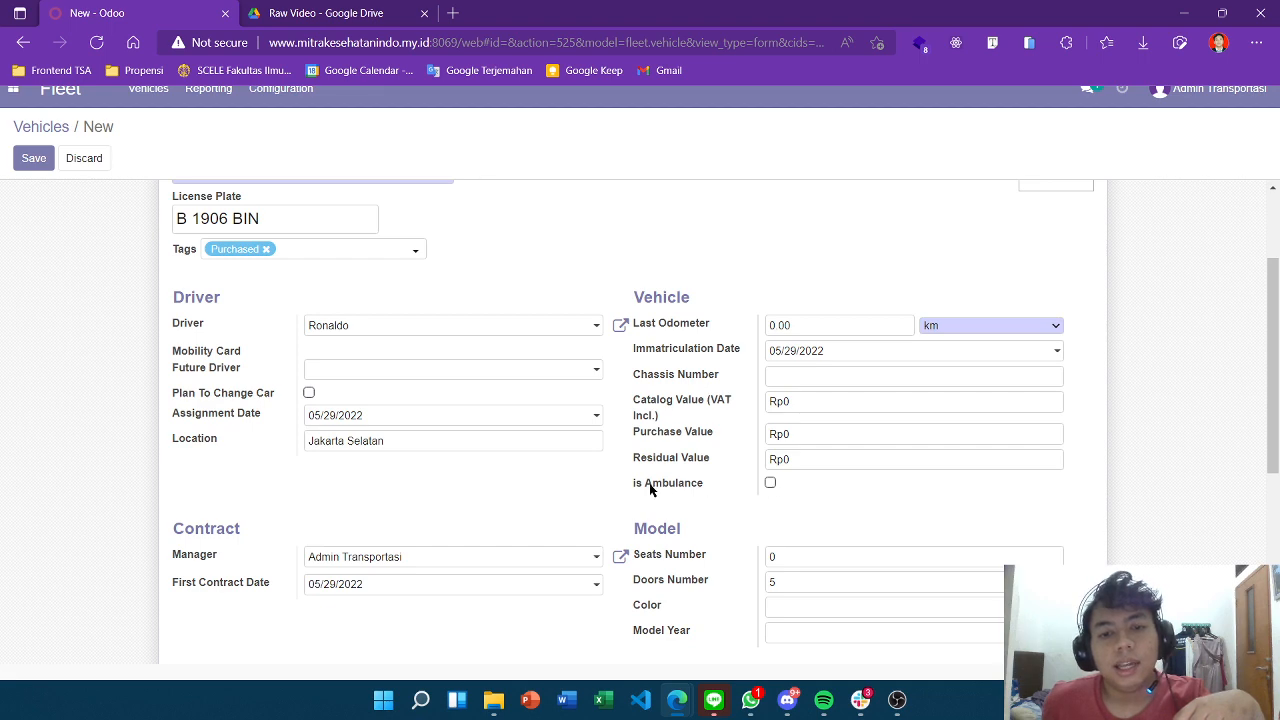
click(770, 483)
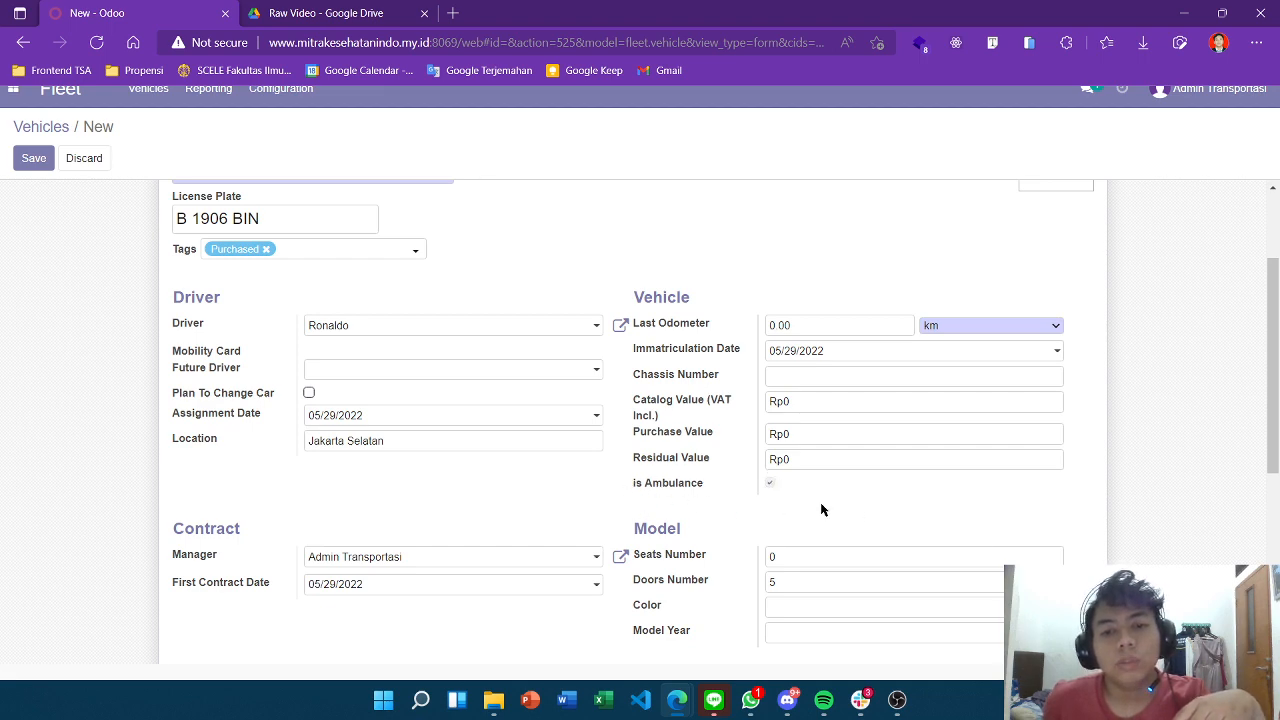
scroll(517, 431, up, 3)
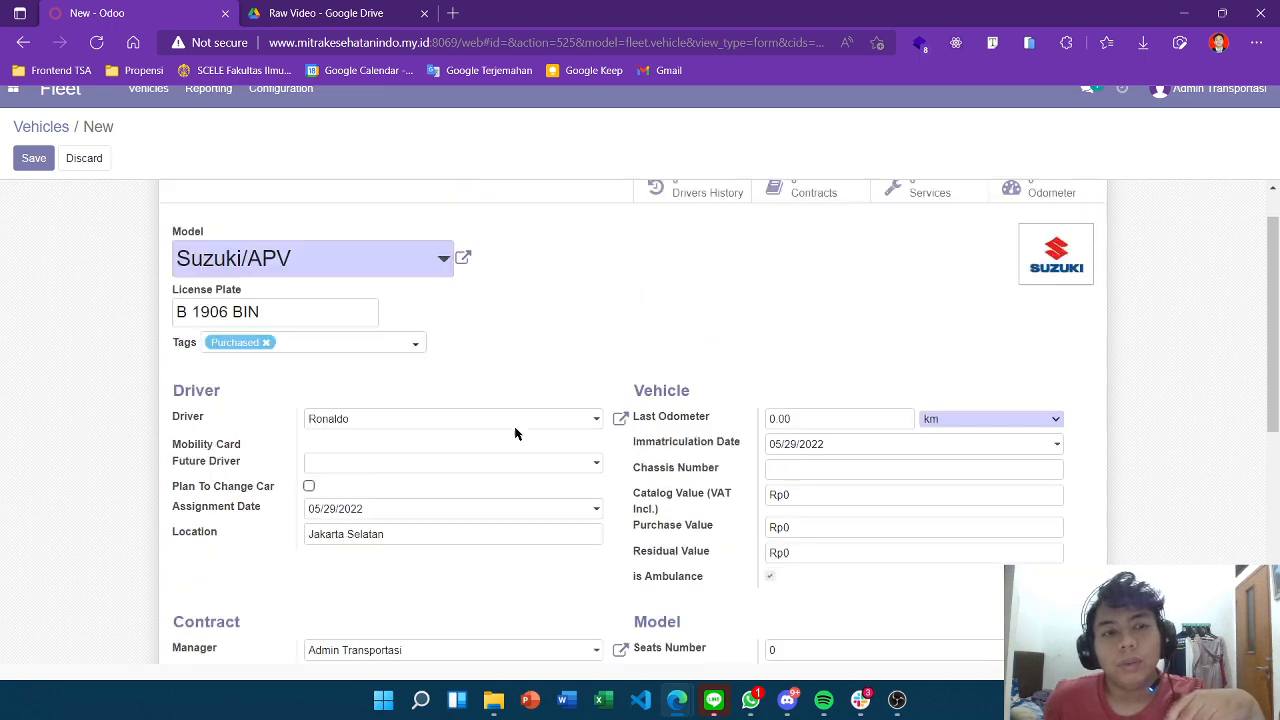
scroll(338, 352, down, 1)
scroll(791, 434, down, 1)
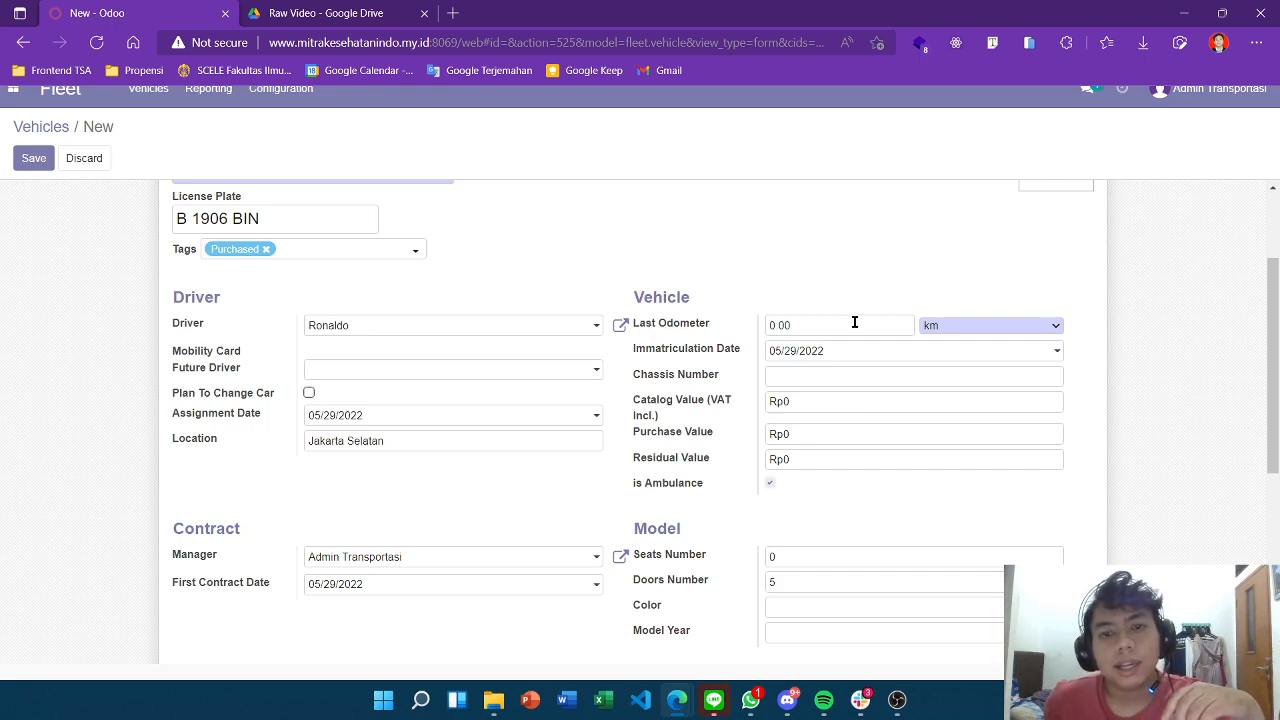
Enter chassis number MBKHAJKSLJLJ18970823.
drag(855, 322, 748, 326)
click(896, 284)
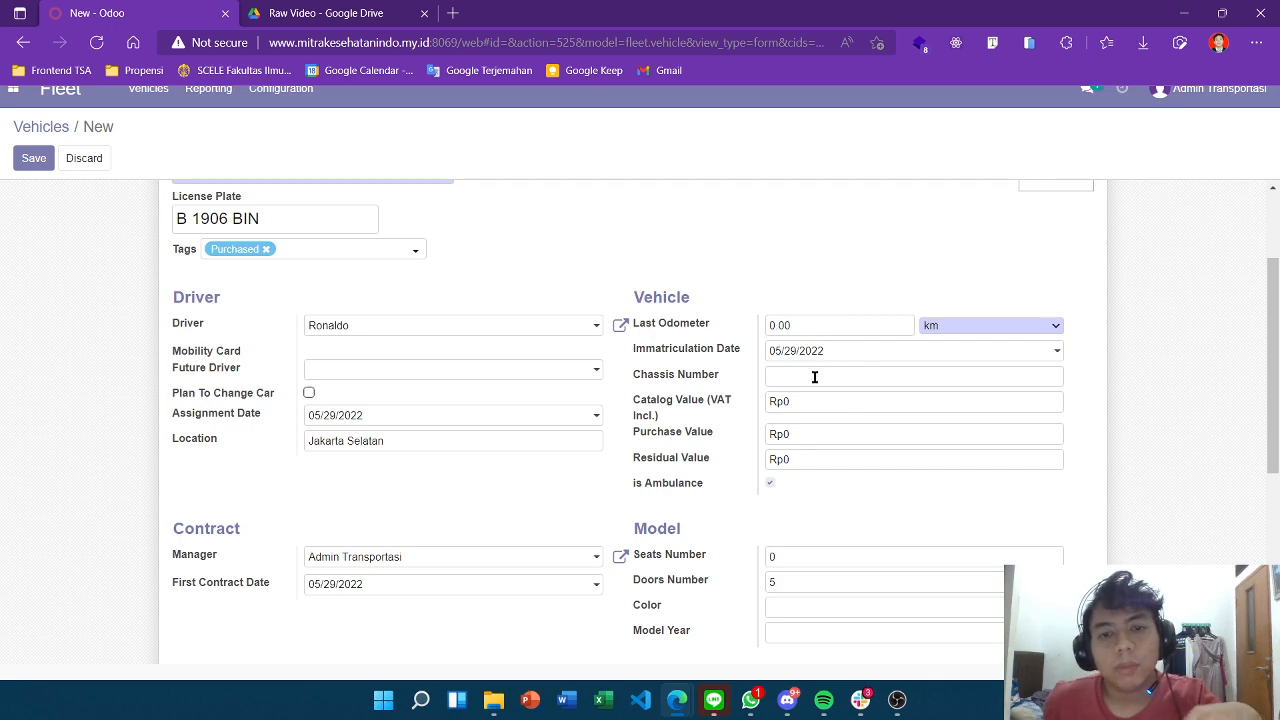
click(928, 376)
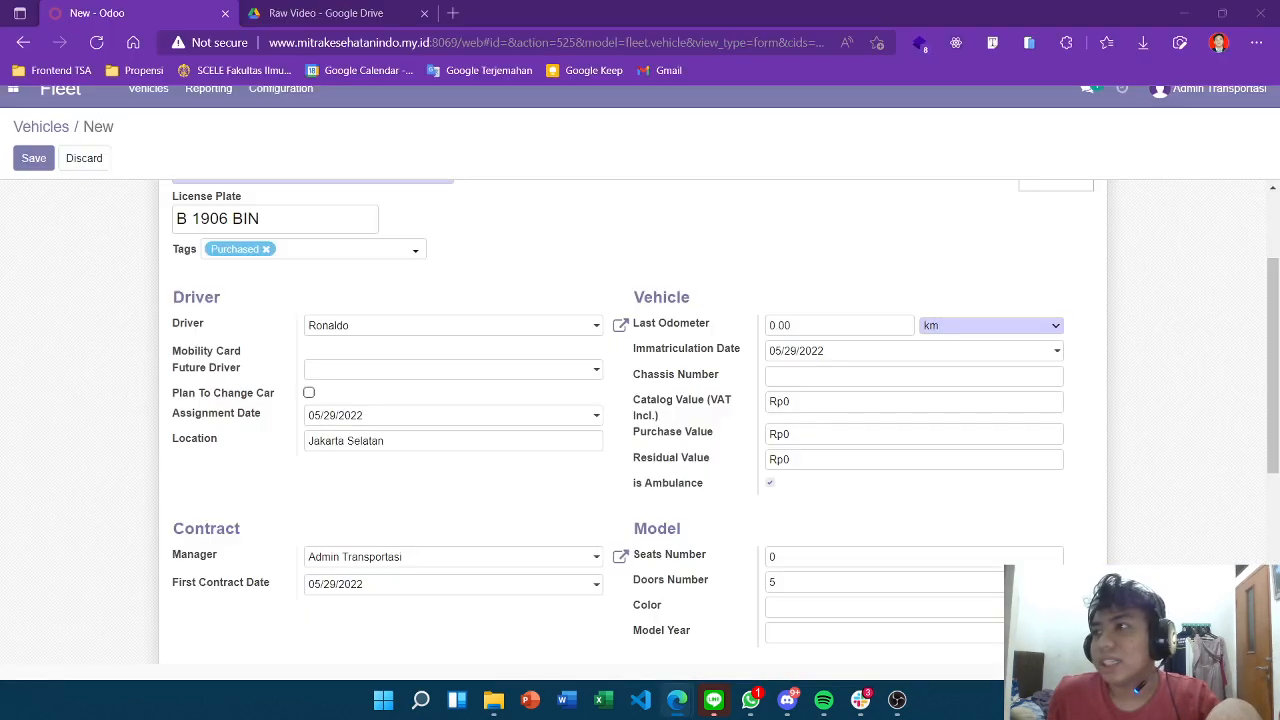
click(825, 379)
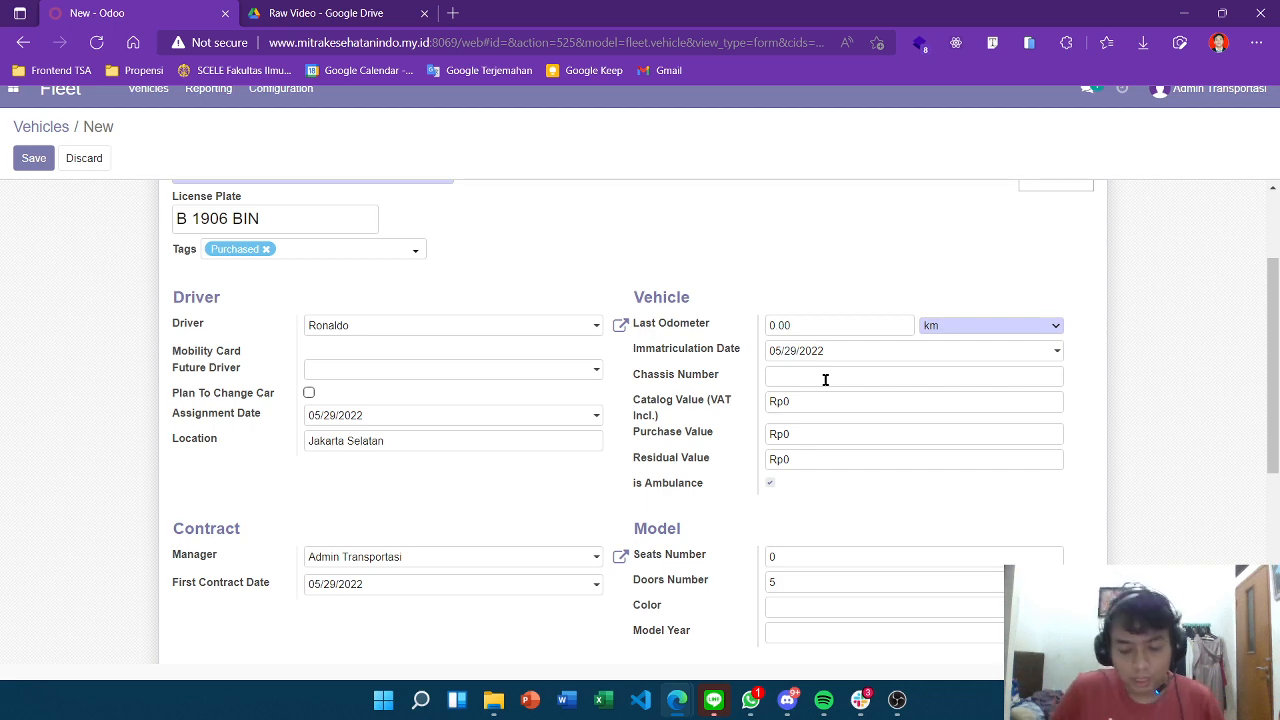
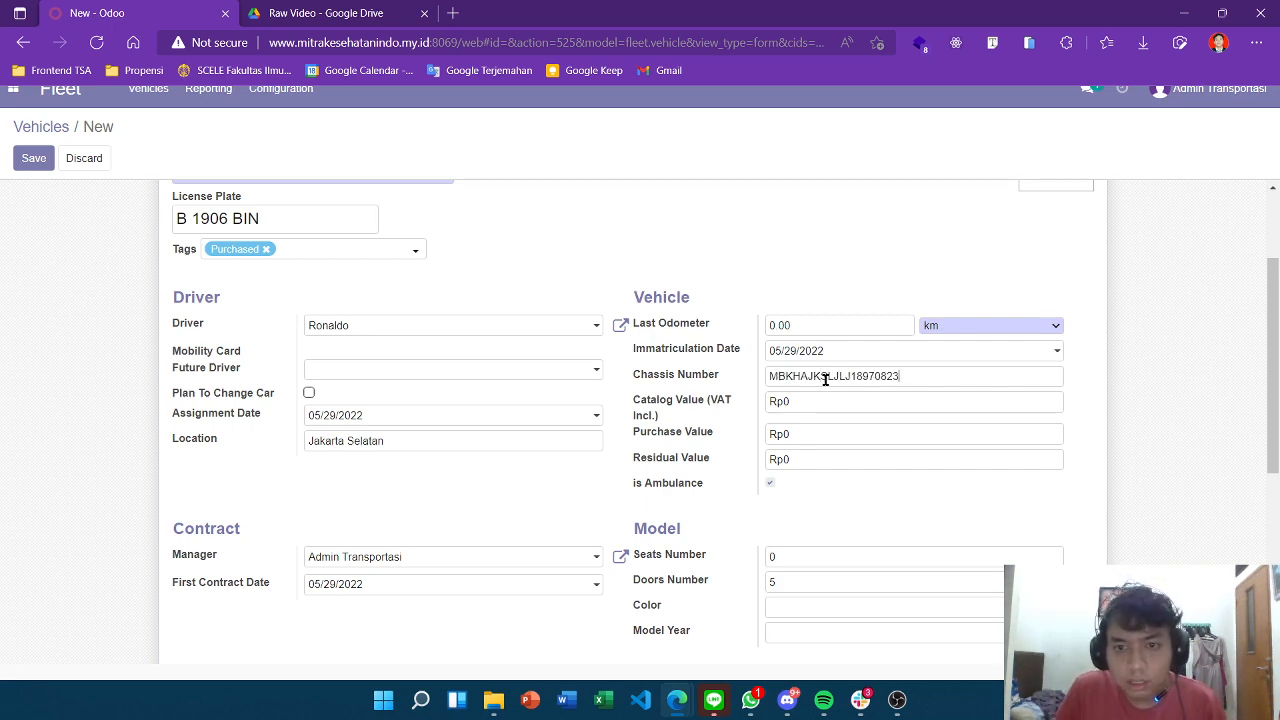
Set the purchase value to Rp38600000 and clear the Seats Number field.
scroll(960, 400, down, 1)
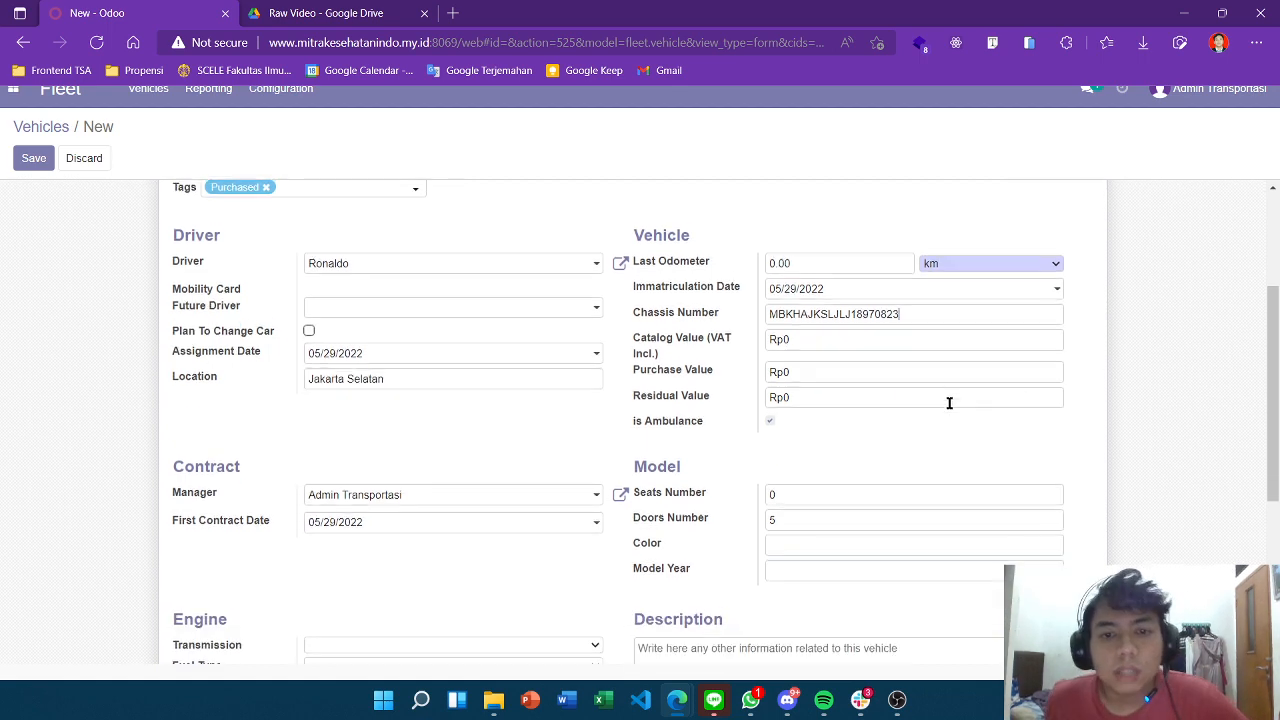
click(804, 357)
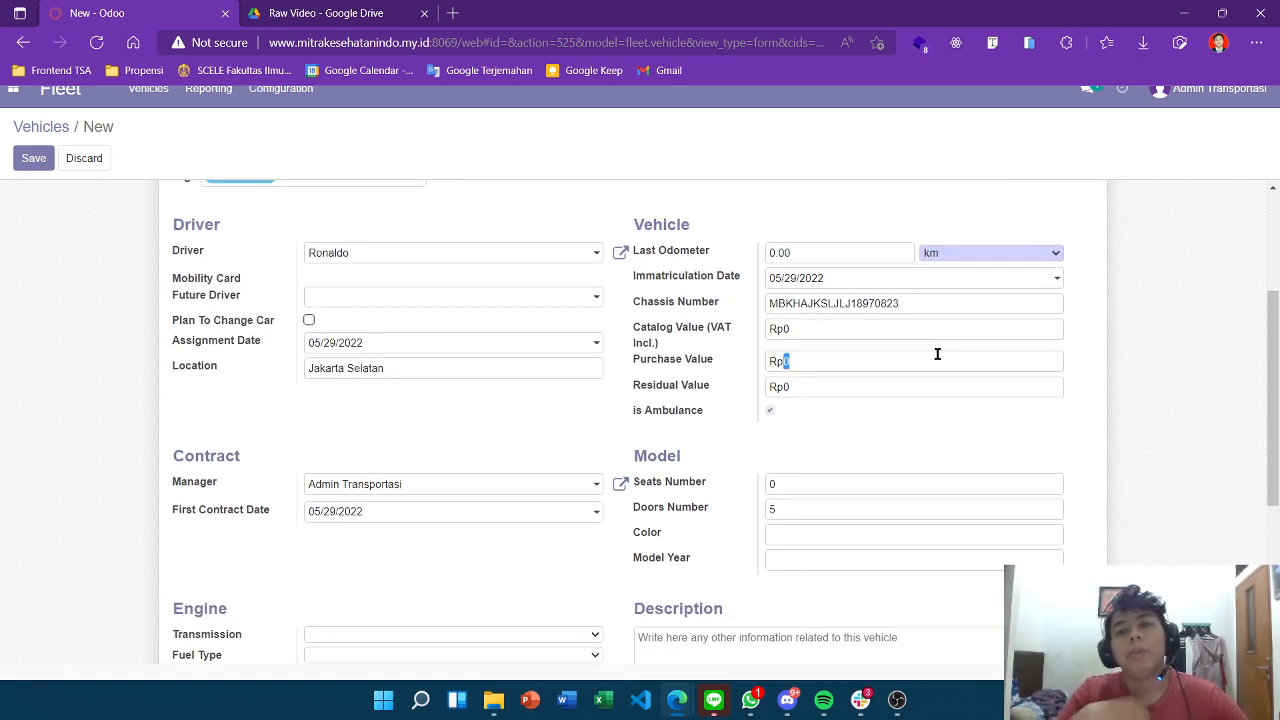
text(38600000)
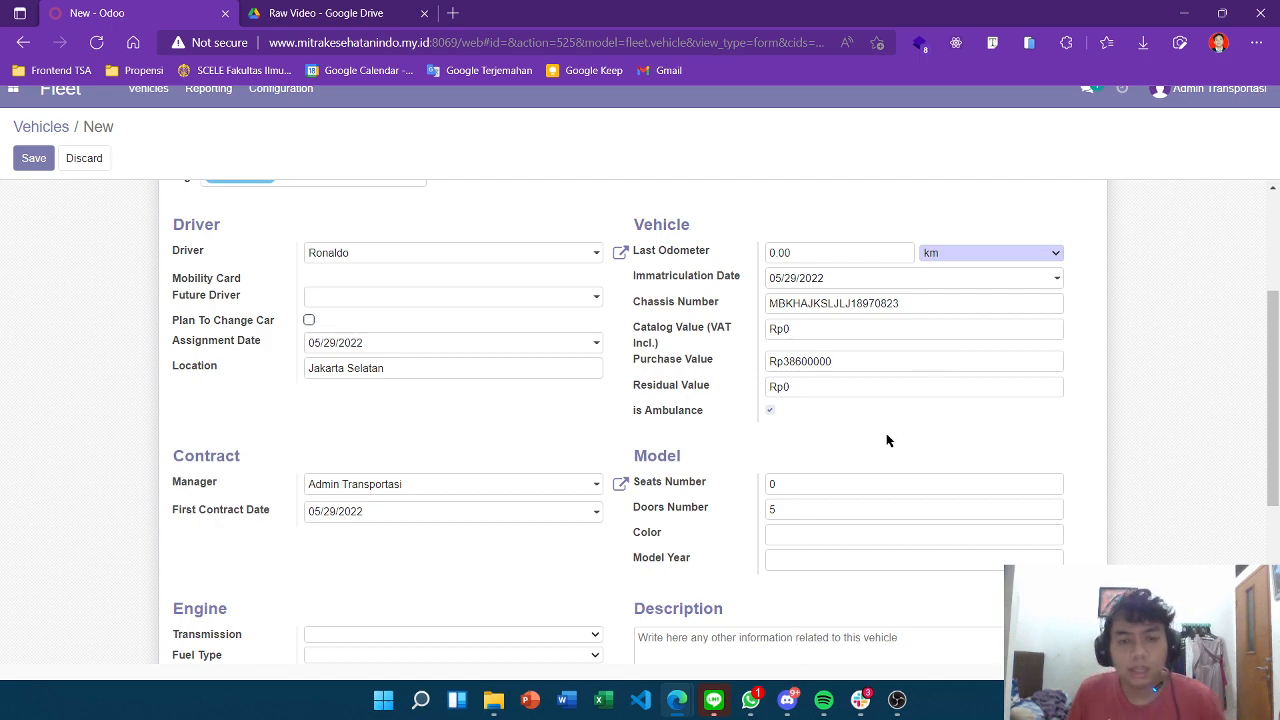
scroll(788, 440, down, 3)
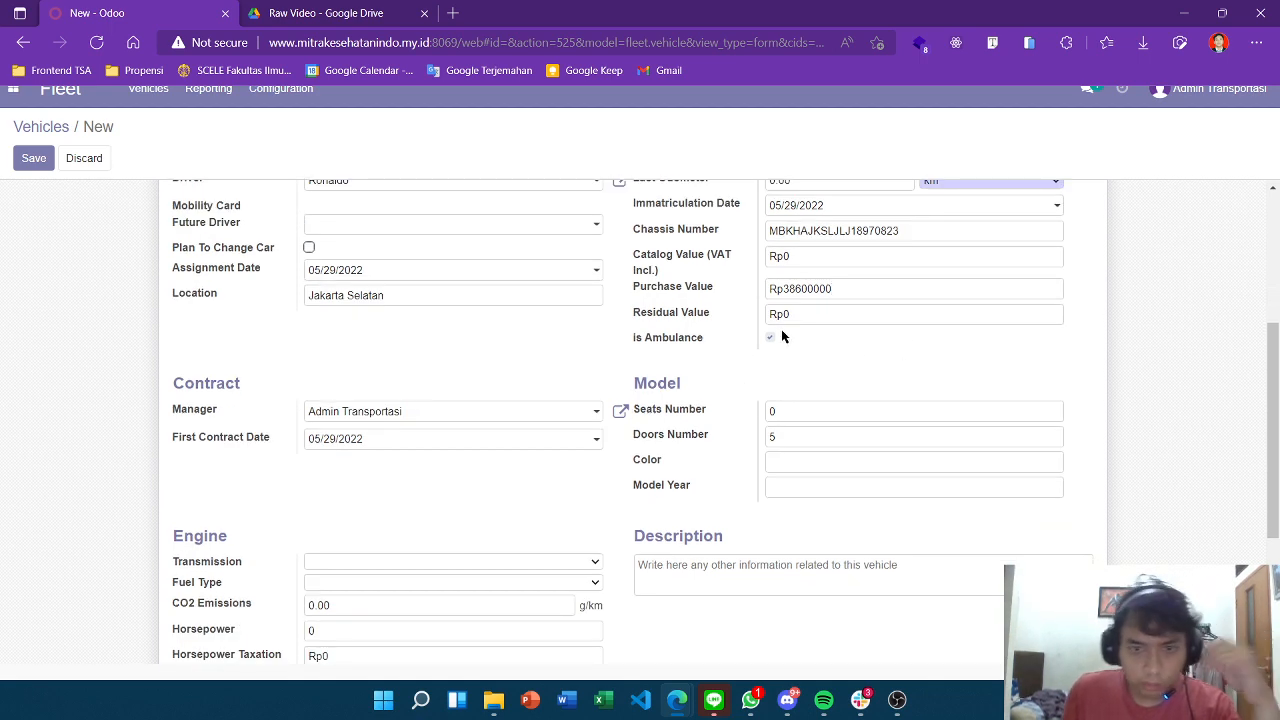
click(808, 338)
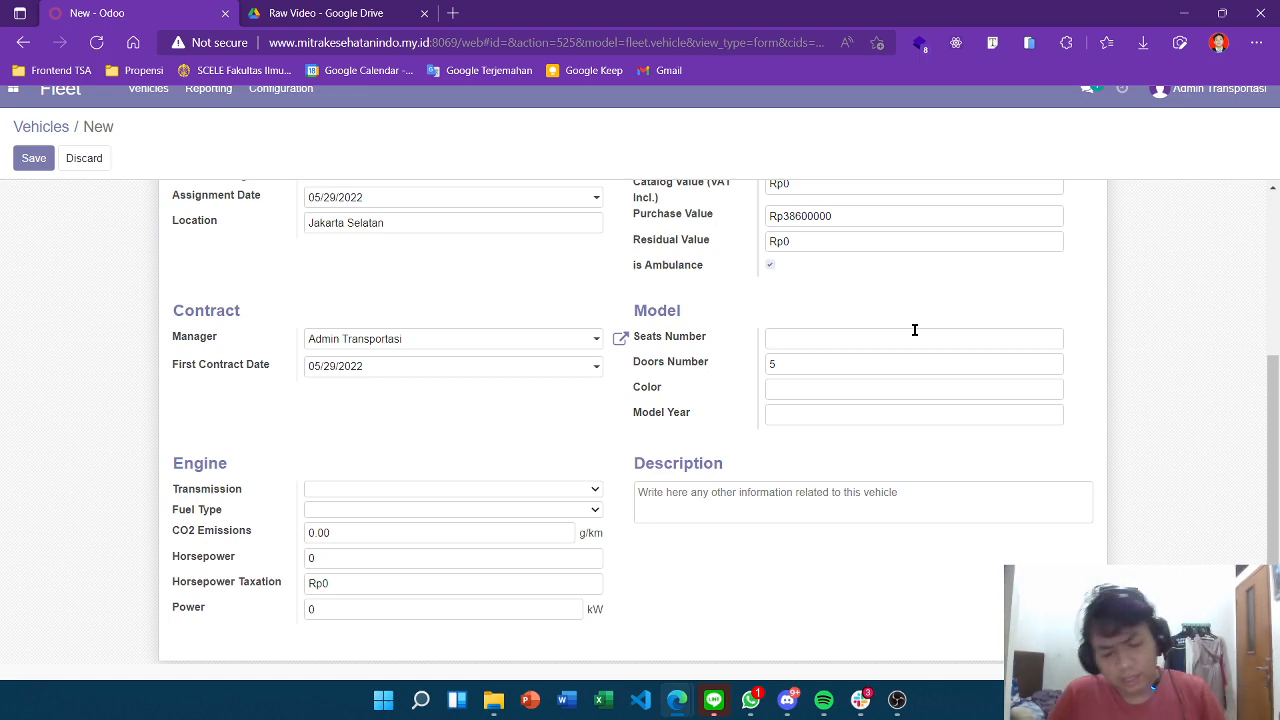
Enter 5 seats, 4 doors, colour White and model year 2022 for the vehicle.
key(Tab)
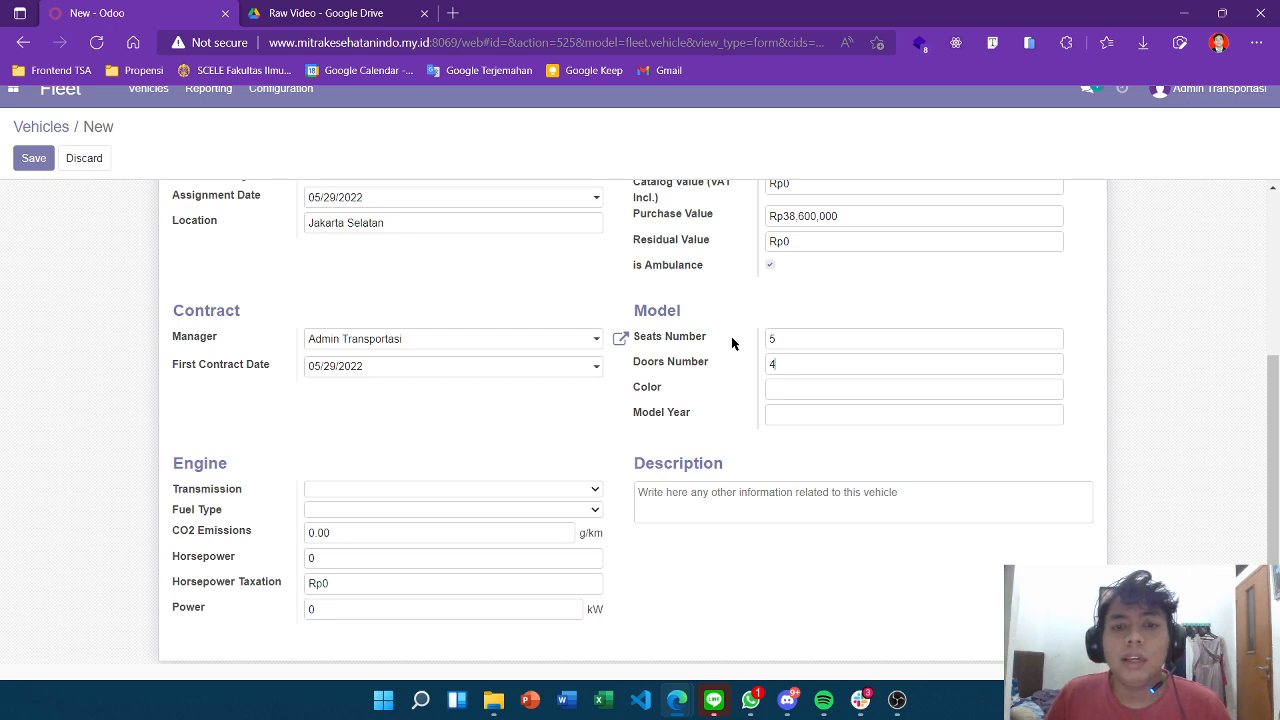
click(786, 381)
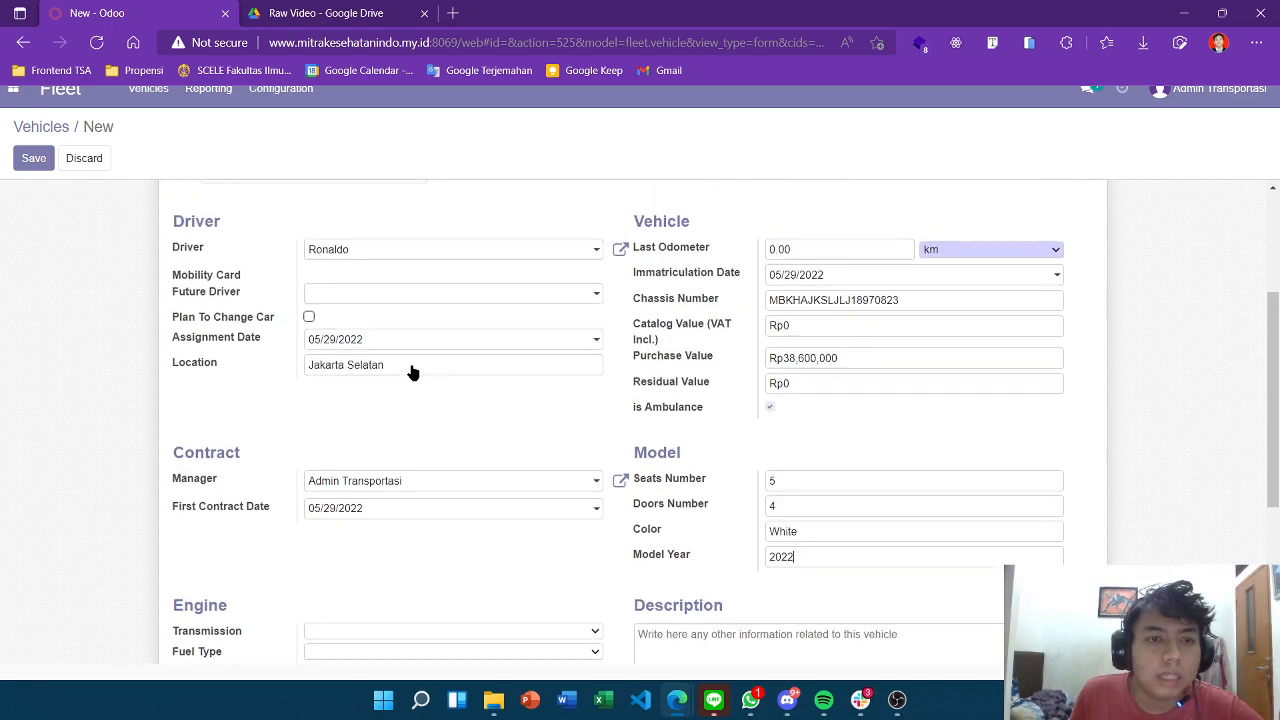
scroll(414, 370, up, 2)
scroll(420, 440, down, 1)
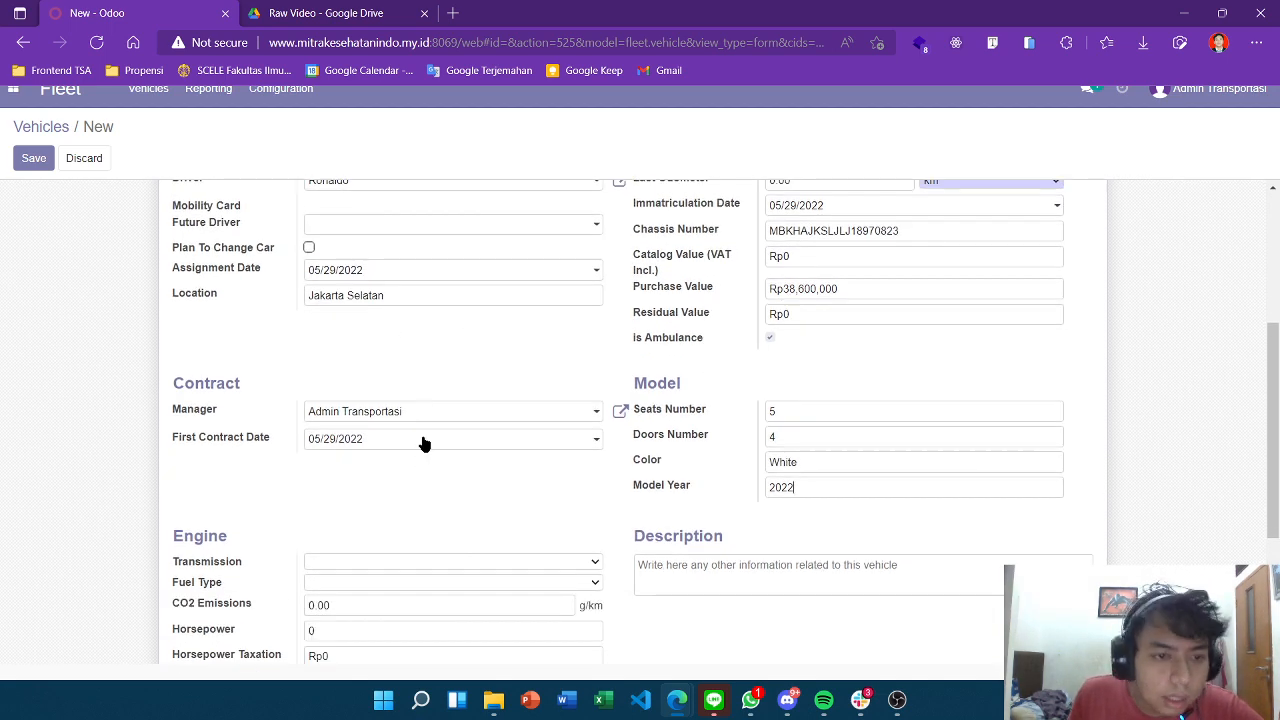
Keep first contract date 05/29/2022 and set transmission to Manual and fuel type to Gasoline.
click(591, 441)
click(360, 387)
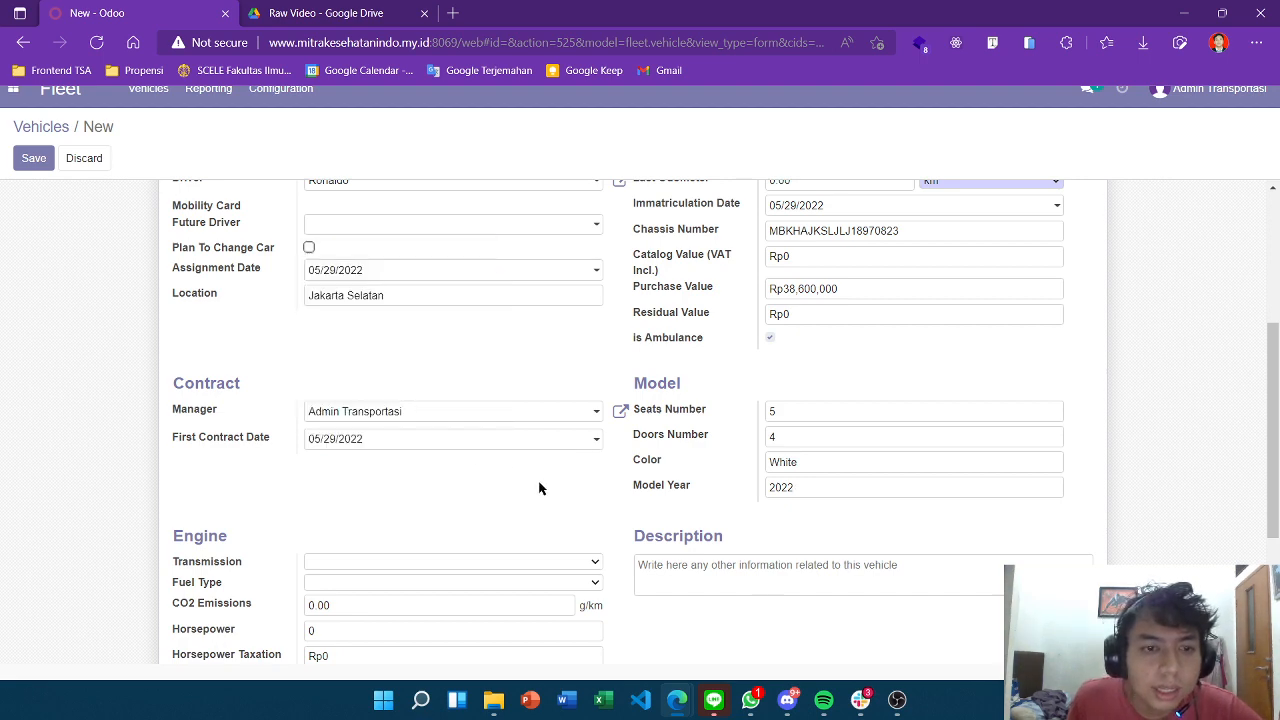
scroll(480, 450, down, 2)
click(477, 422)
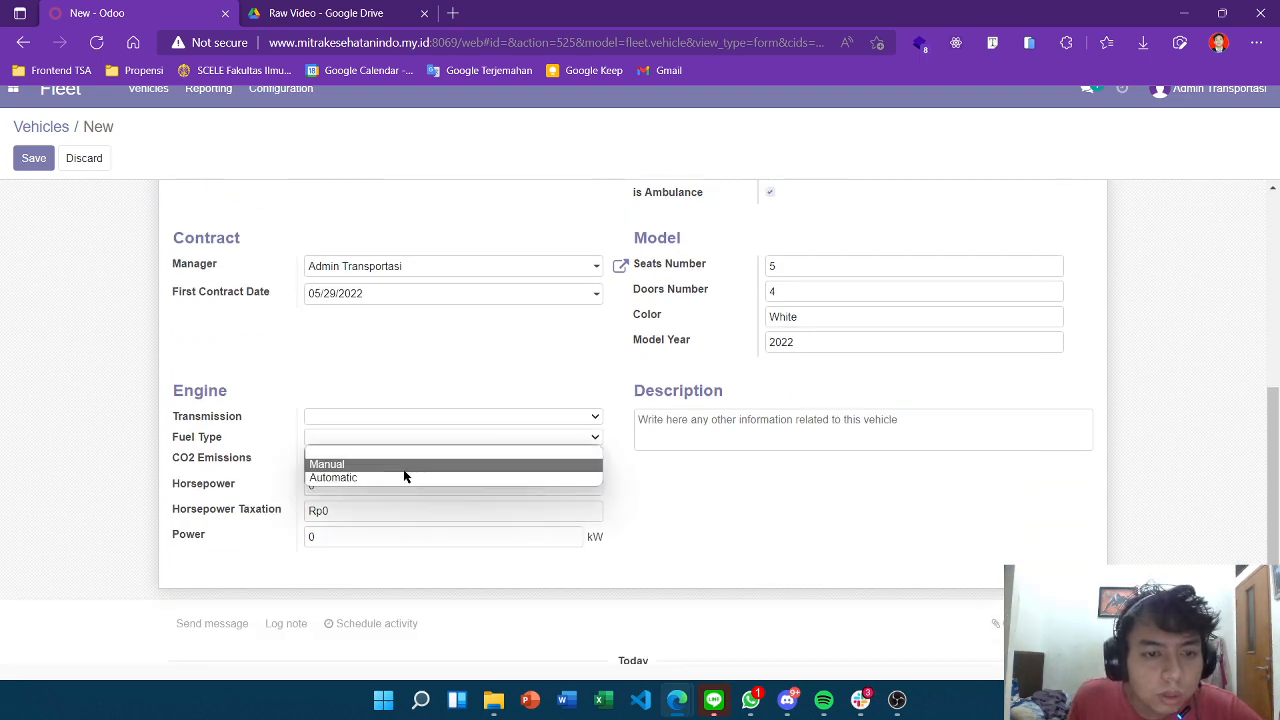
click(408, 465)
click(437, 440)
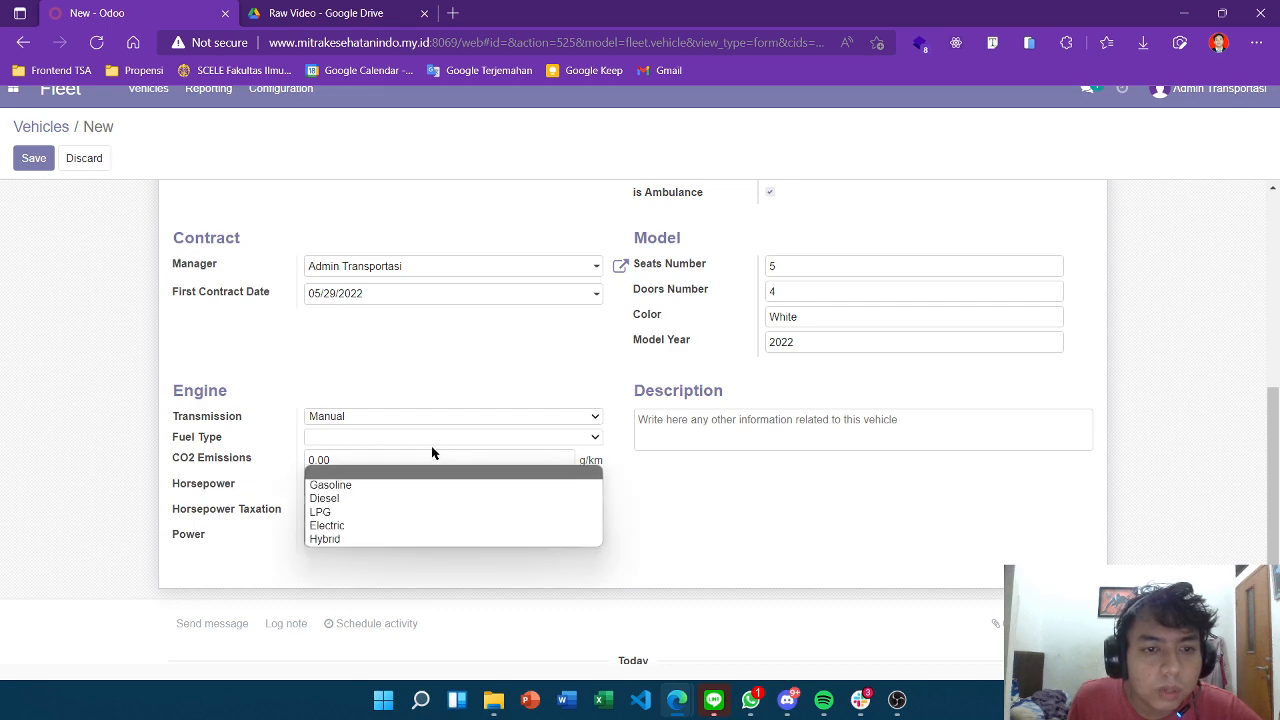
click(380, 485)
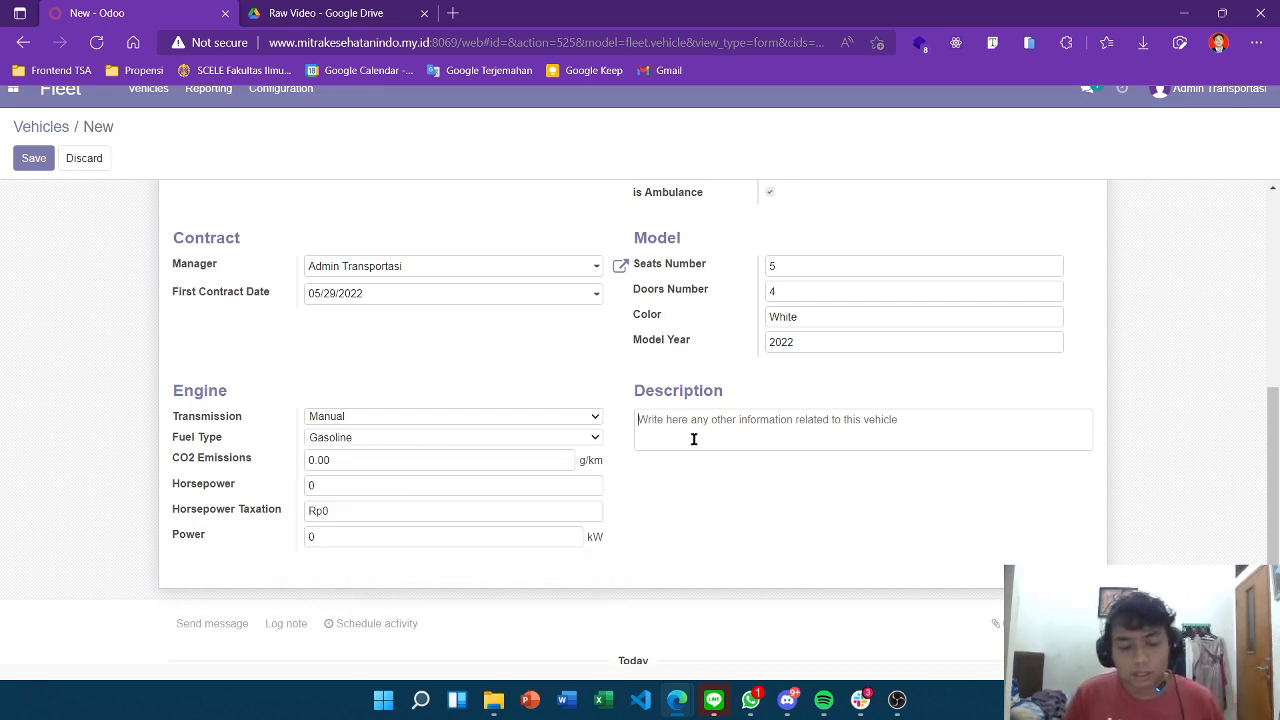
Enter the description 'Mobil Ambulance Darurat'.
text(Mobil)
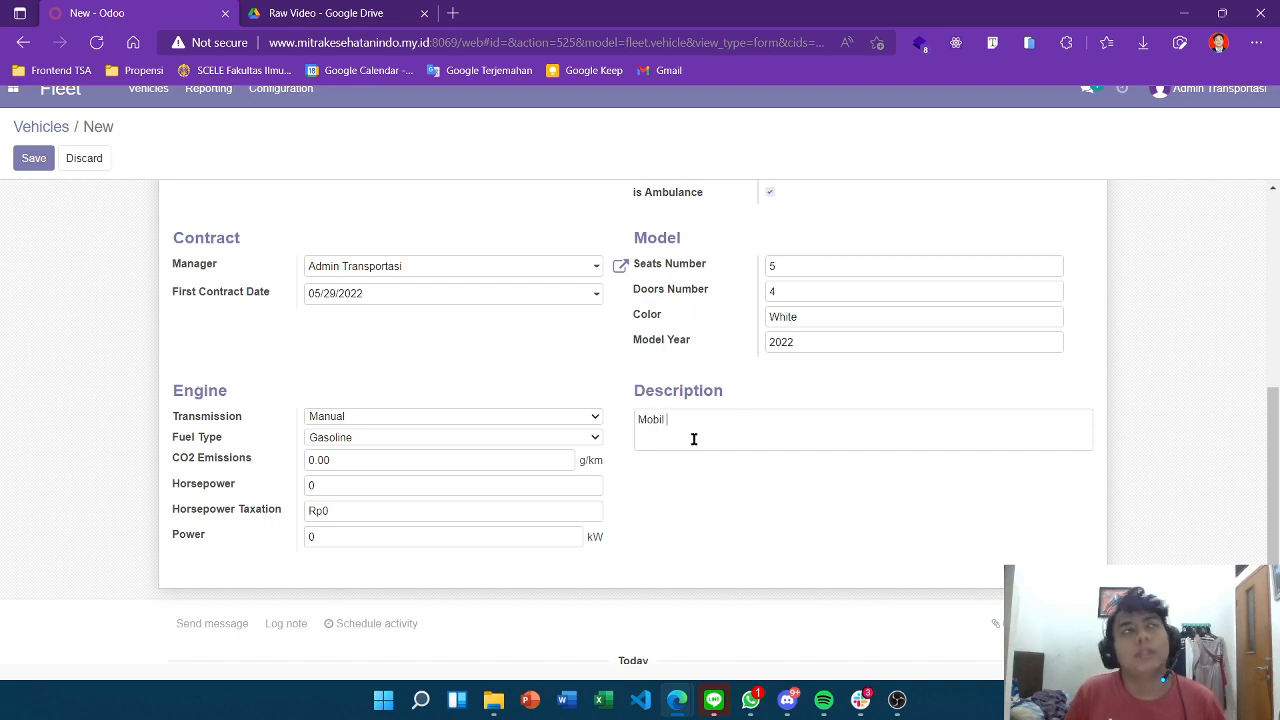
text( Amb)
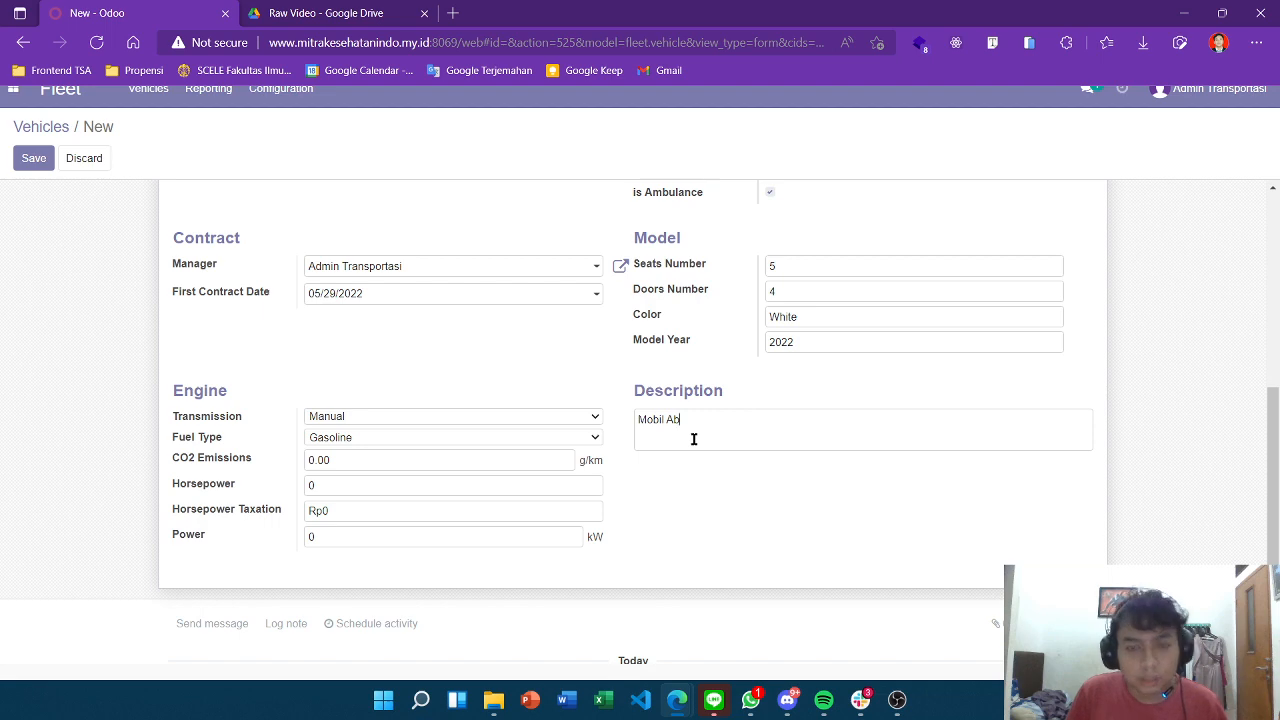
key(BackSpace)
text(mbulance Darurat)
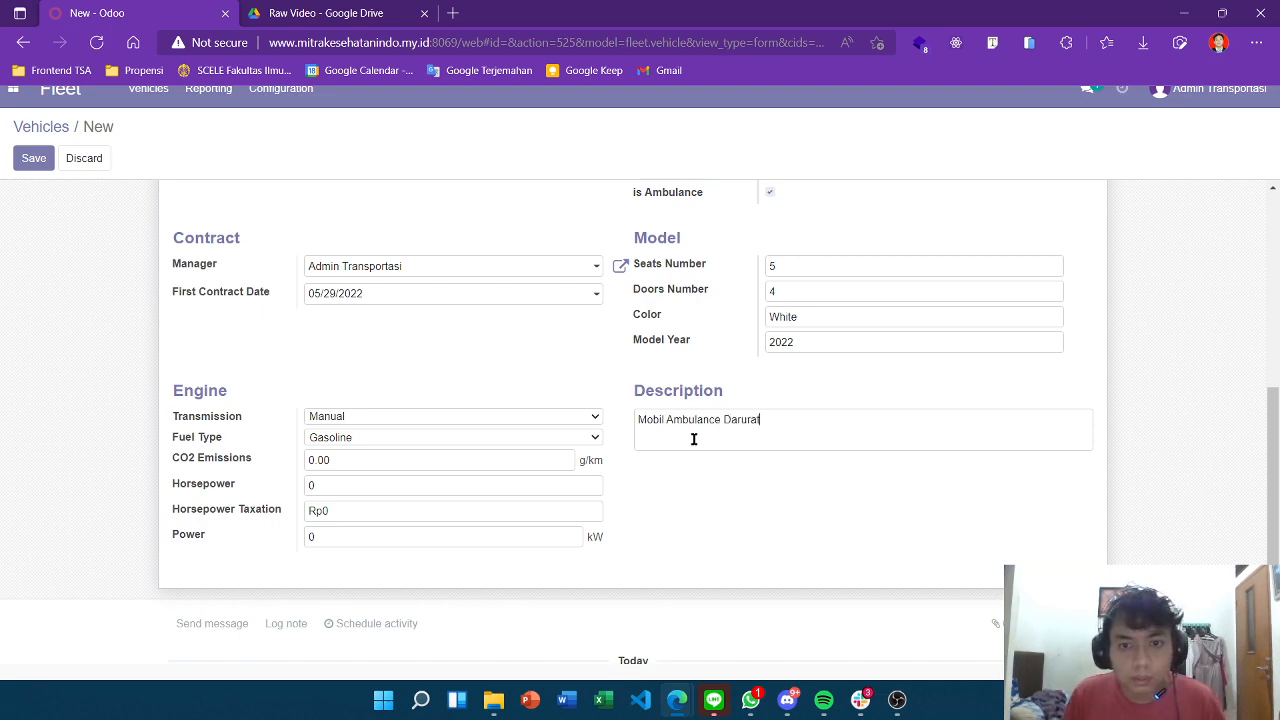
scroll(700, 443, down, 2)
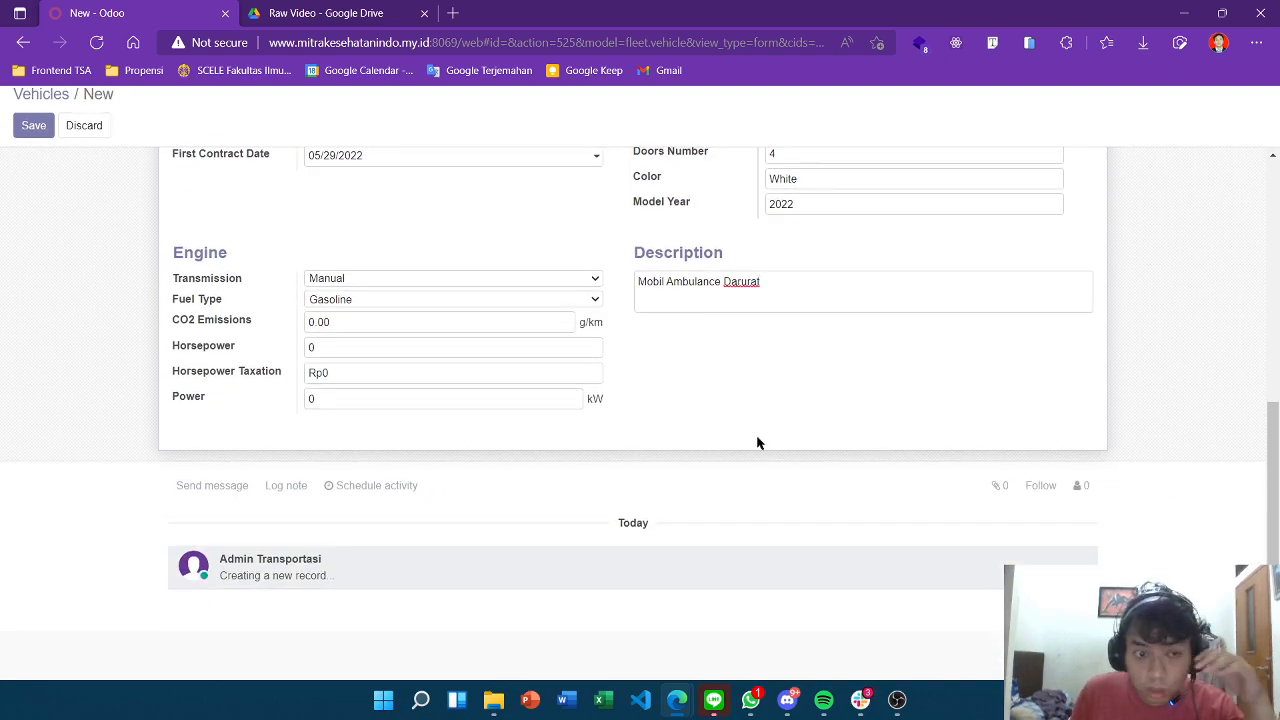
scroll(765, 438, up, 4)
scroll(768, 437, up, 3)
scroll(766, 423, down, 5)
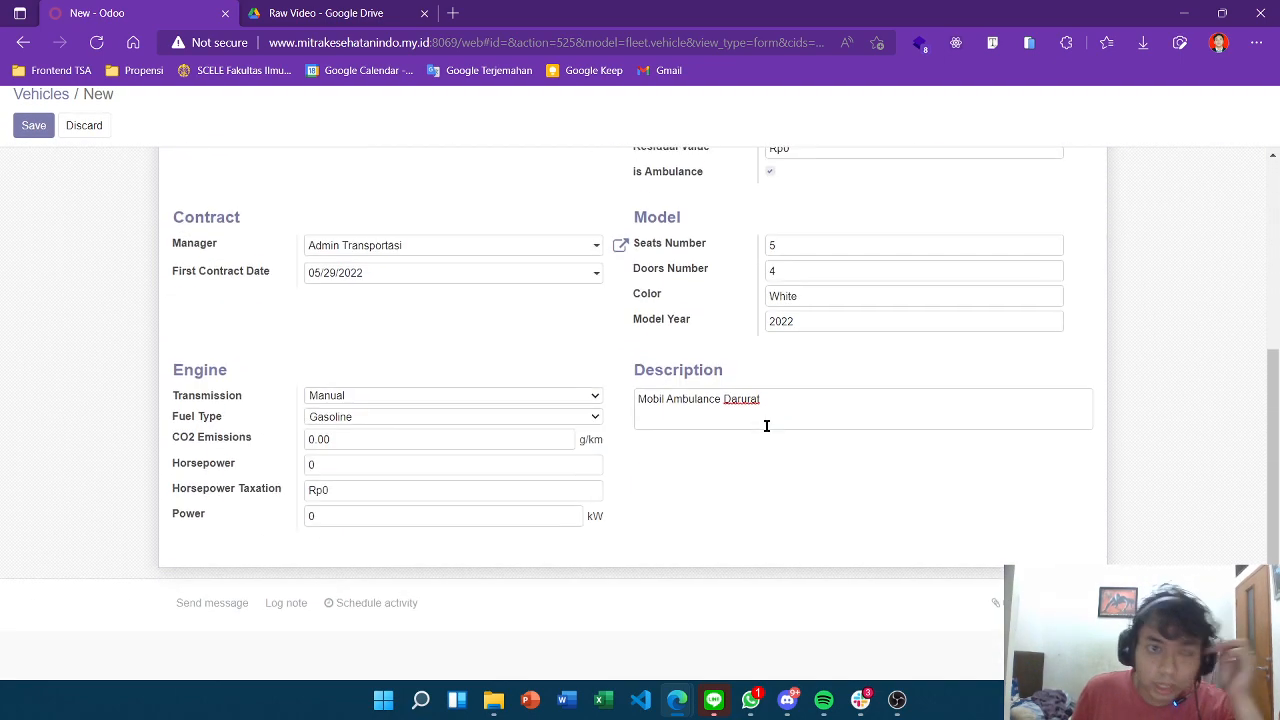
scroll(766, 426, up, 2)
scroll(766, 423, down, 3)
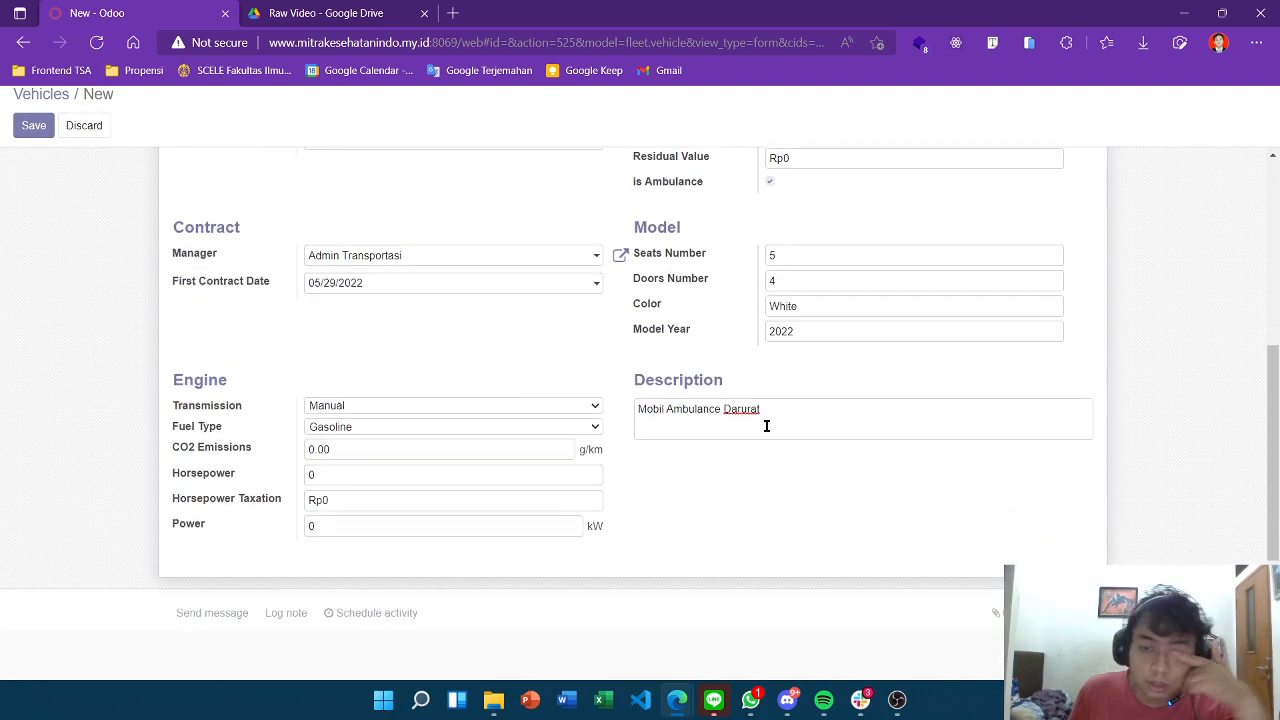
scroll(500, 294, up, 6)
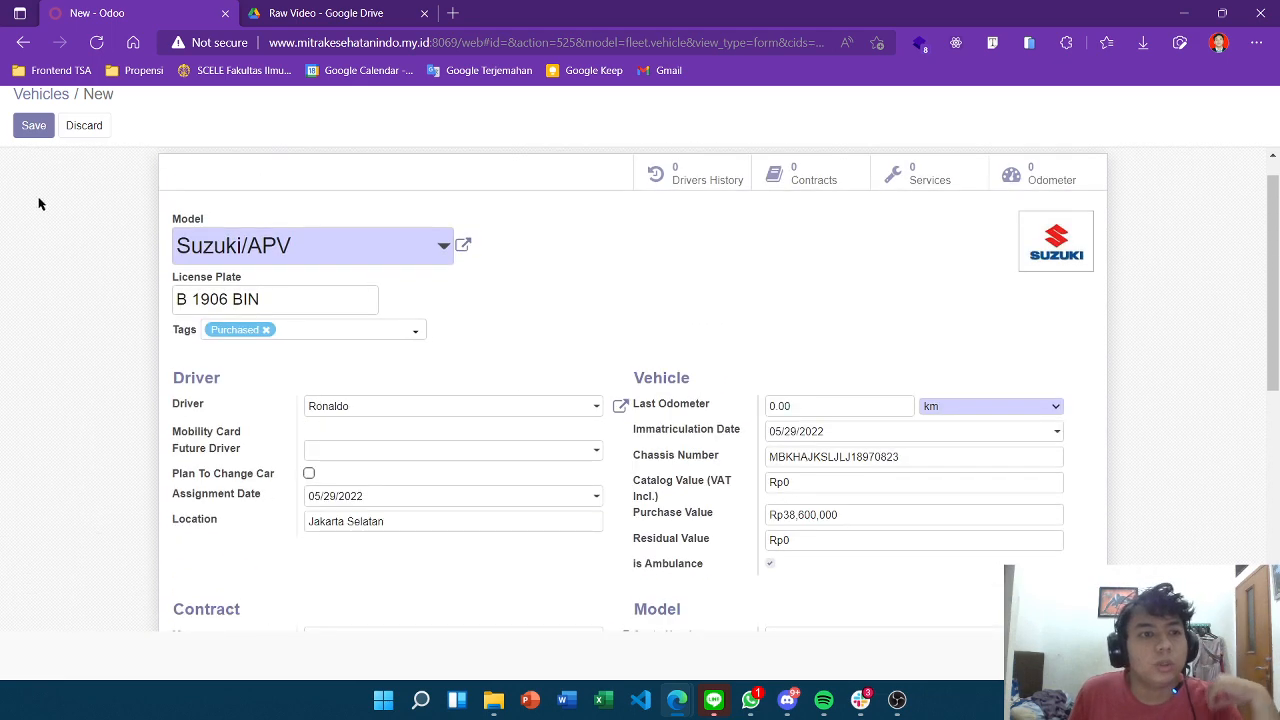
click(28, 127)
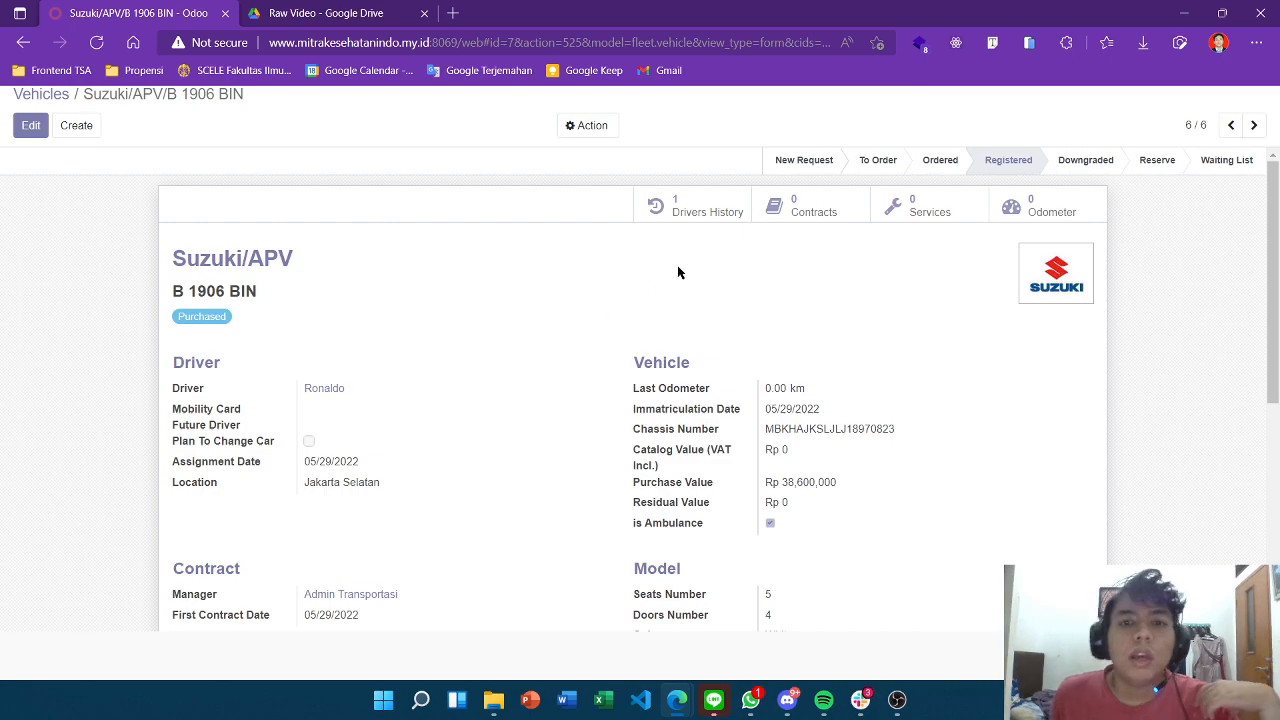
scroll(690, 380, down, 4)
scroll(640, 460, up, 4)
scroll(457, 380, down, 2)
scroll(460, 383, up, 1)
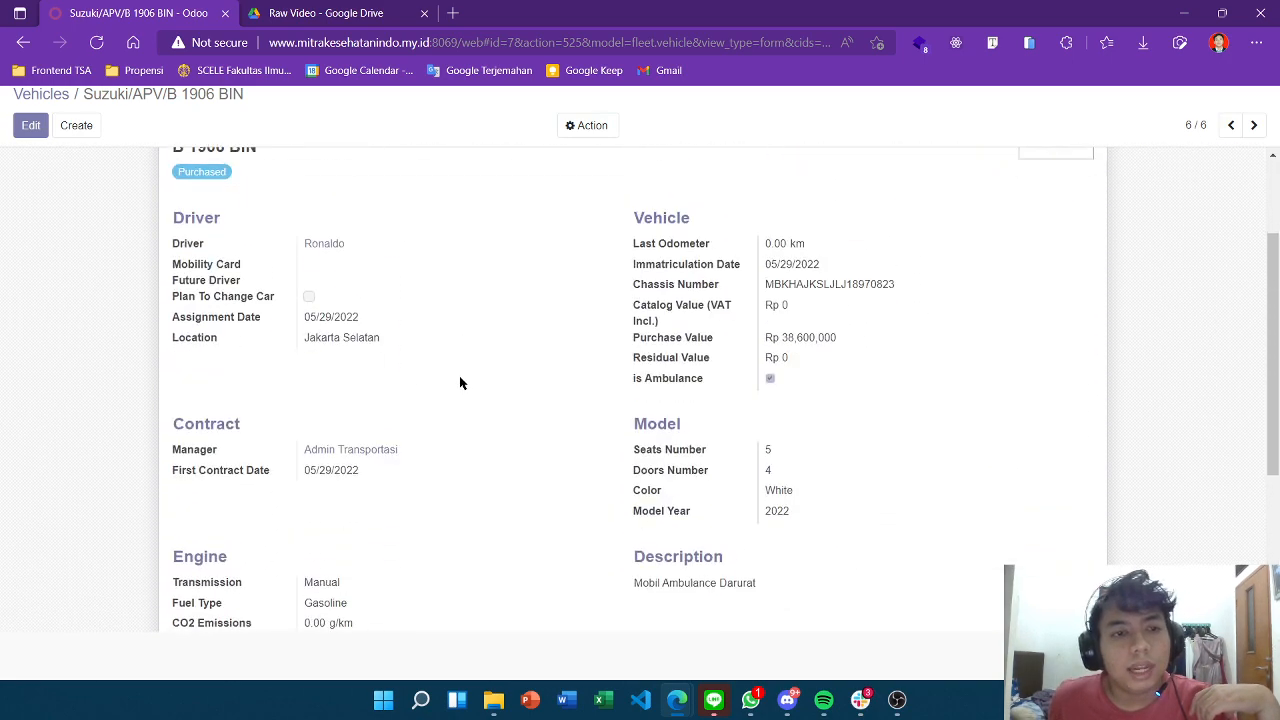
scroll(460, 383, up, 2)
Return to the Vehicles board and find the B 1906 BIN card under Registered.
click(45, 110)
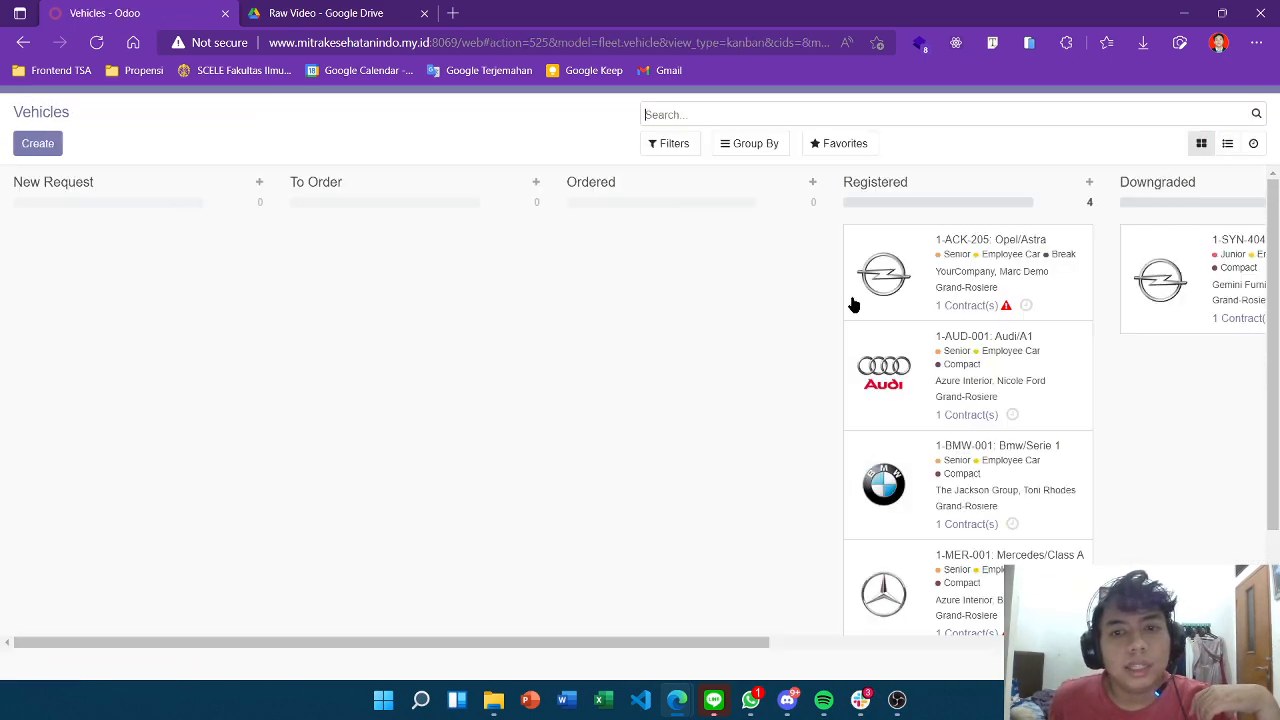
scroll(915, 372, down, 2)
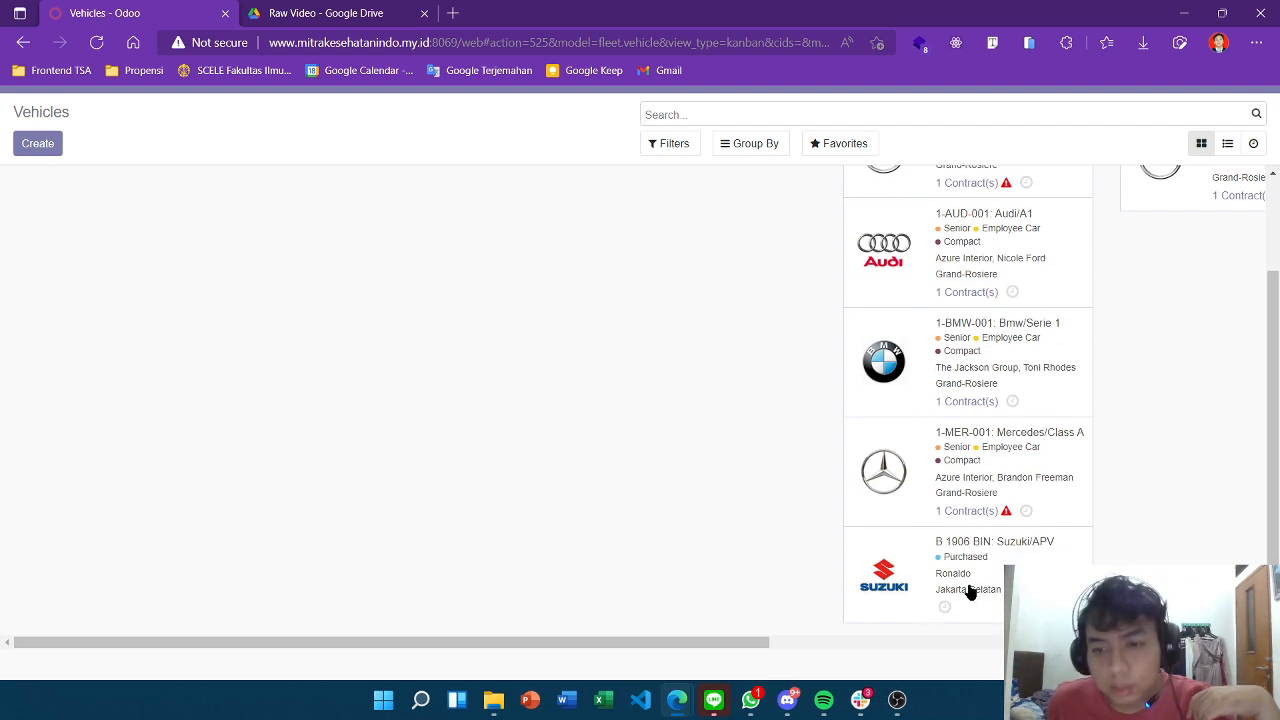
scroll(970, 592, up, 2)
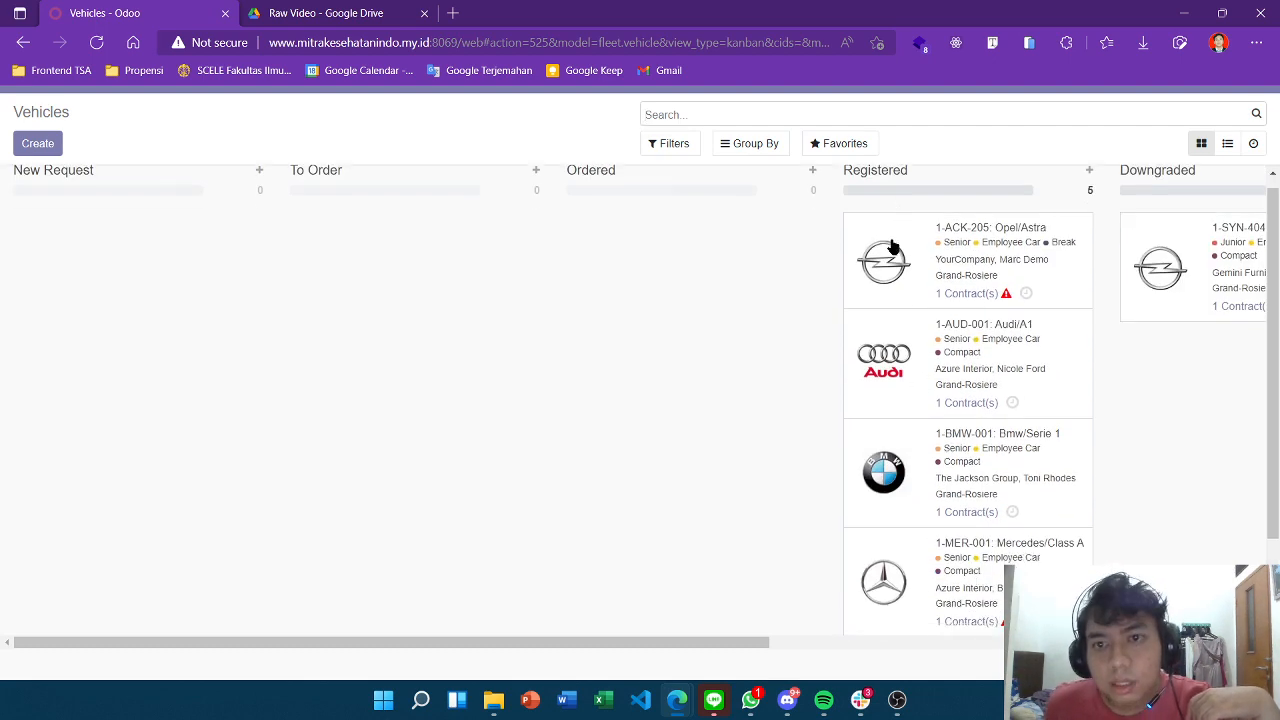
scroll(892, 262, down, 1)
scroll(890, 288, up, 1)
scroll(256, 290, up, 1)
scroll(277, 312, down, 1)
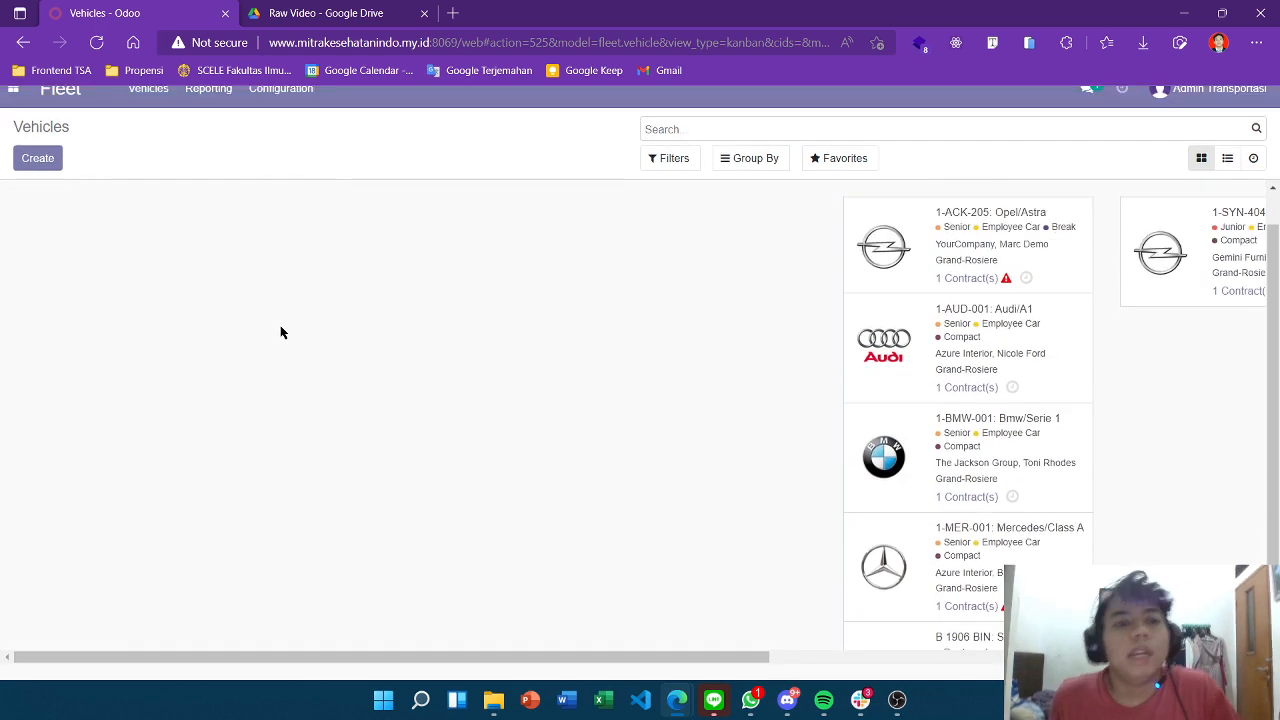
scroll(281, 332, up, 1)
scroll(223, 246, down, 1)
scroll(368, 306, up, 1)
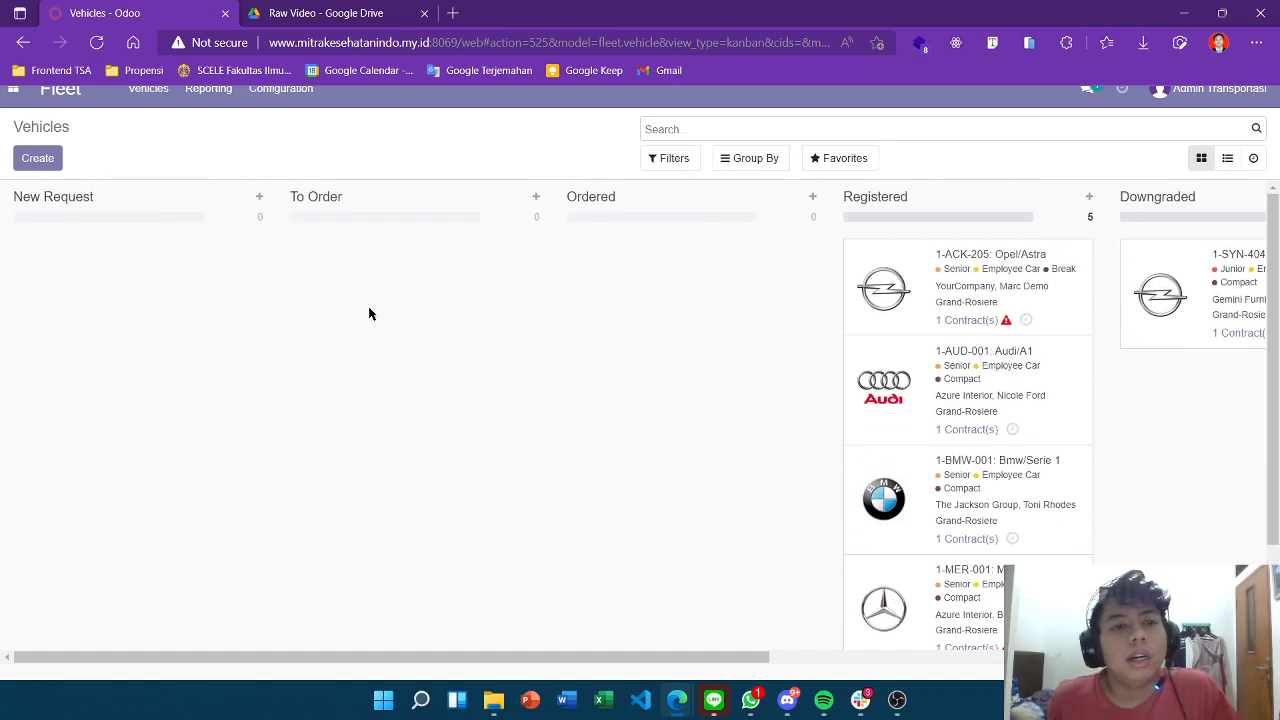
scroll(697, 220, right, 4)
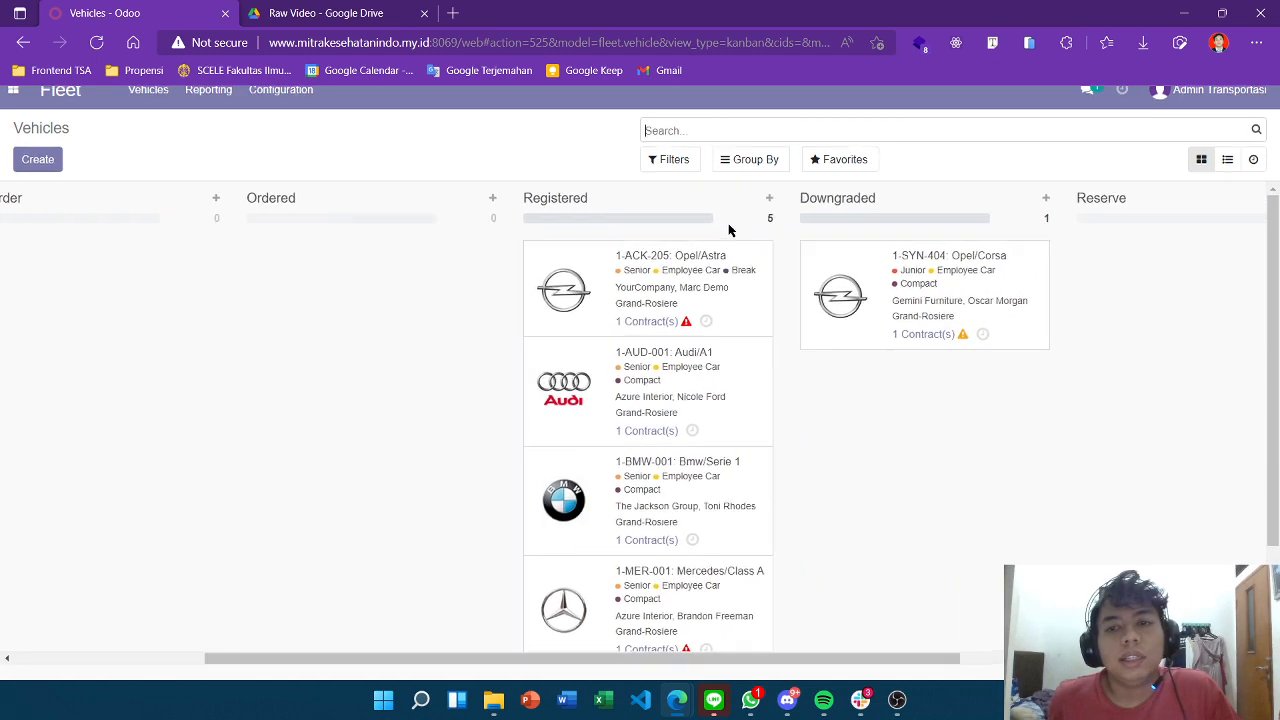
scroll(729, 226, up, 1)
scroll(808, 257, right, 3)
scroll(823, 272, right, 2)
scroll(823, 271, left, 3)
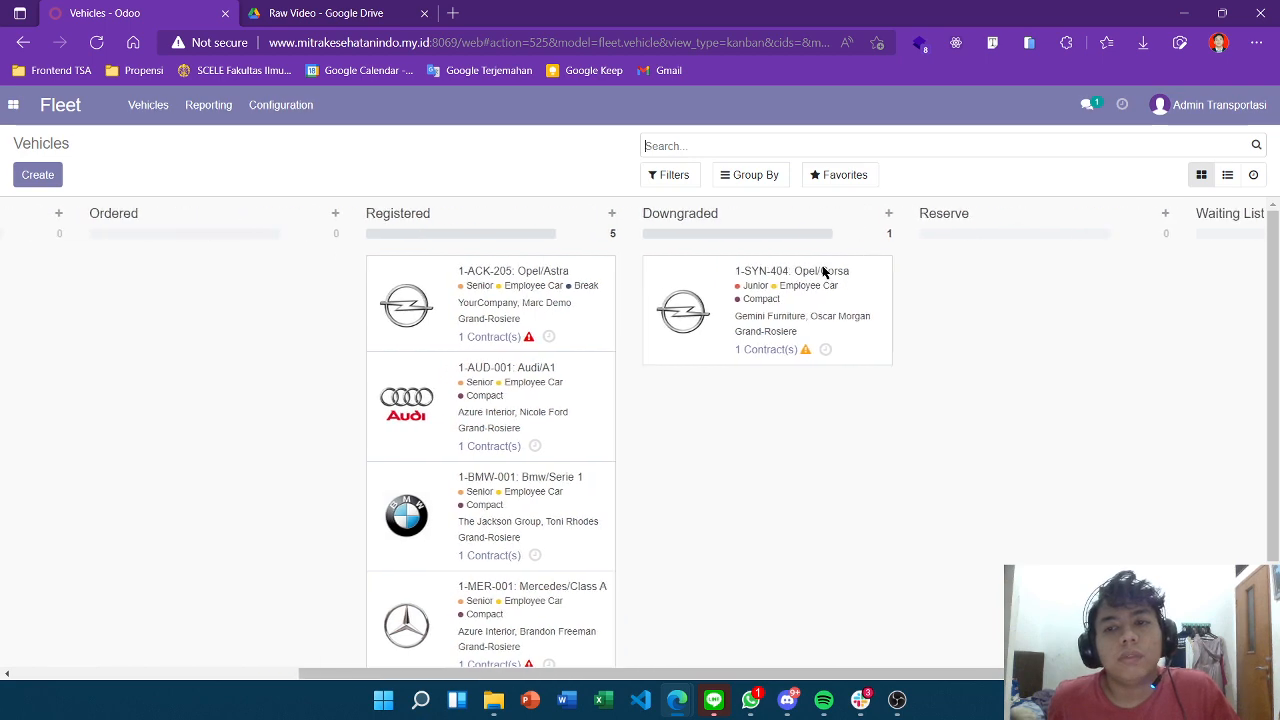
scroll(823, 271, right, 3)
scroll(816, 280, left, 8)
scroll(823, 403, down, 3)
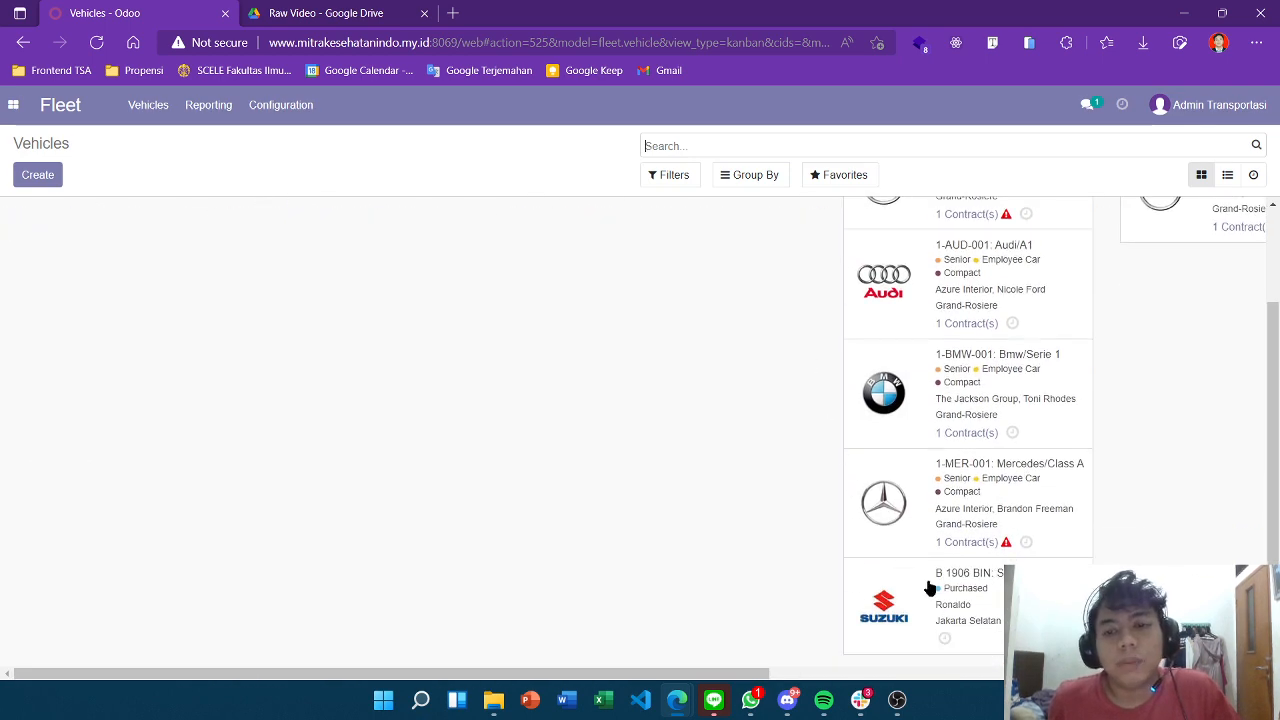
Drag the B 1906 BIN card through New Request, To Order and Ordered, ending in Registered.
drag(955, 615, 843, 372)
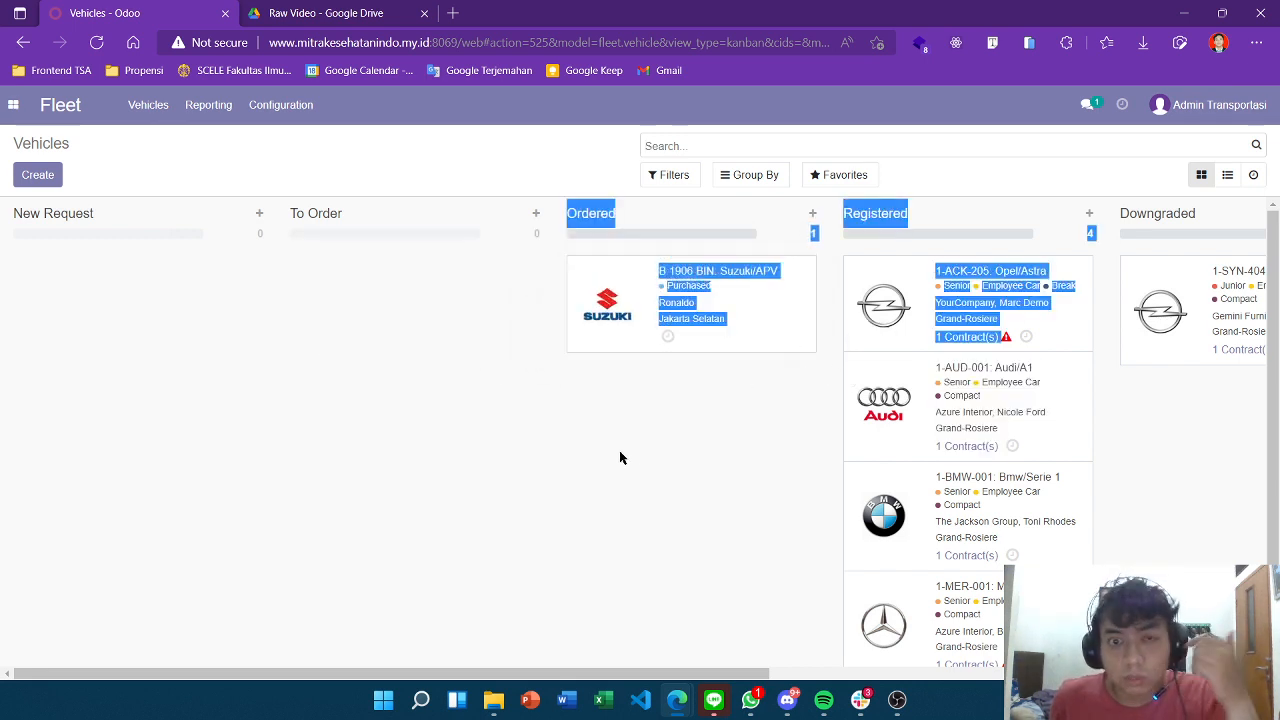
click(562, 476)
drag(620, 314, 909, 357)
scroll(909, 357, right, 4)
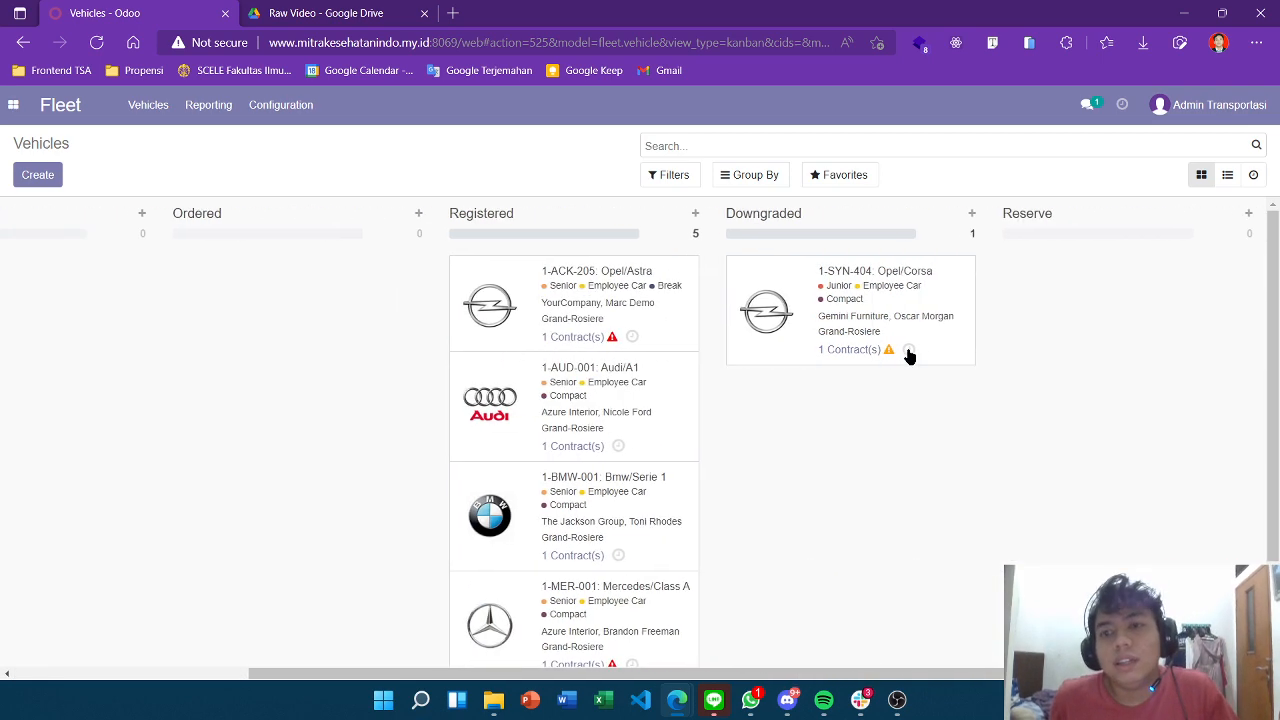
scroll(790, 332, down, 1)
scroll(774, 332, up, 1)
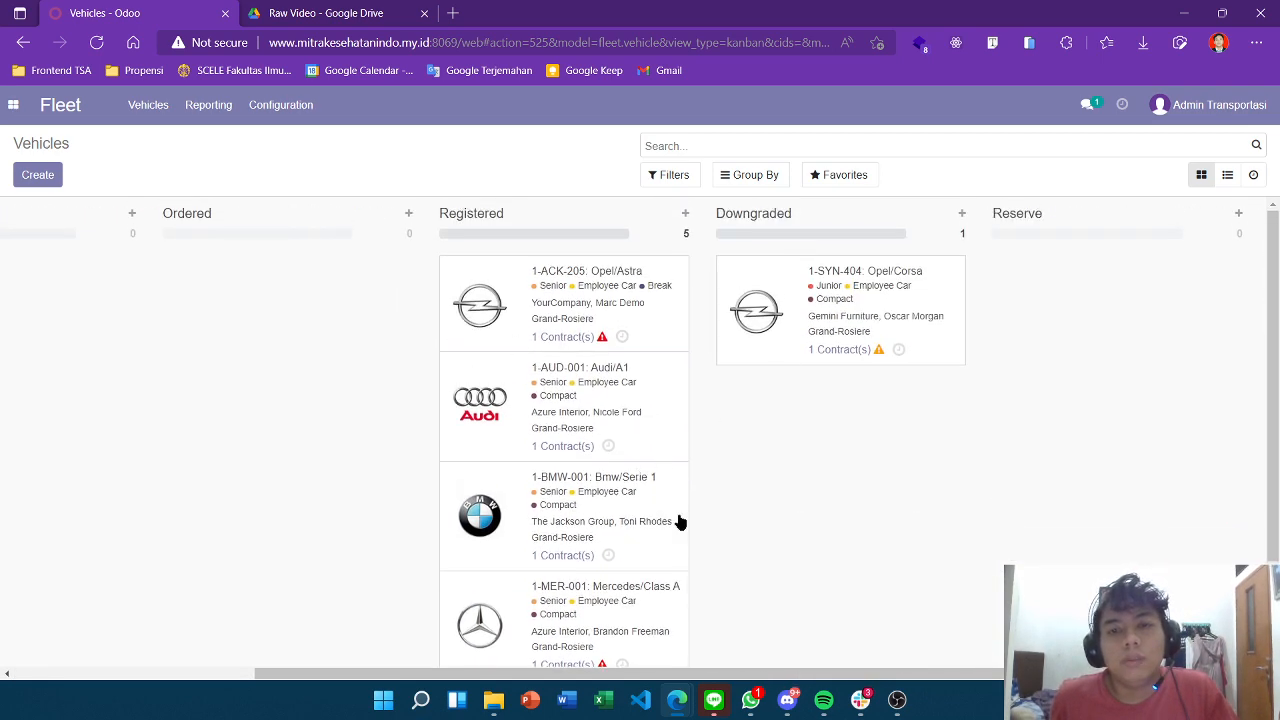
scroll(830, 372, down, 1)
scroll(836, 370, up, 2)
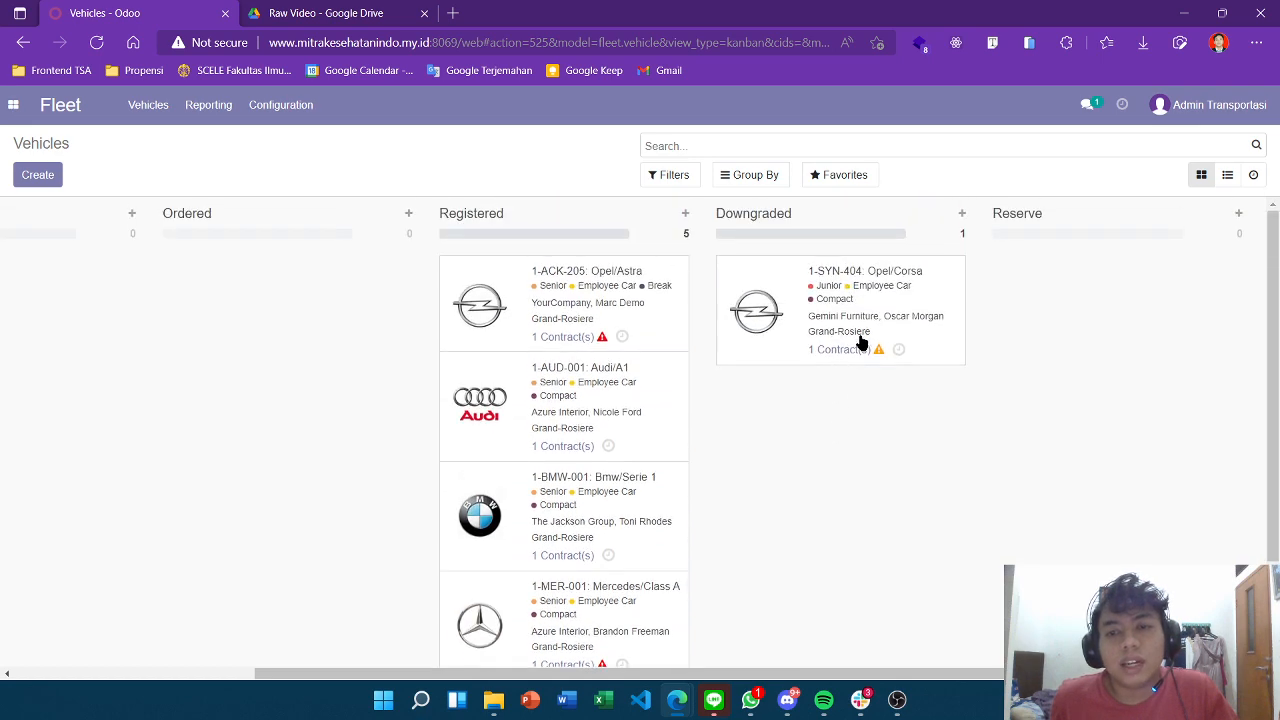
scroll(858, 345, right, 3)
scroll(840, 289, right, 2)
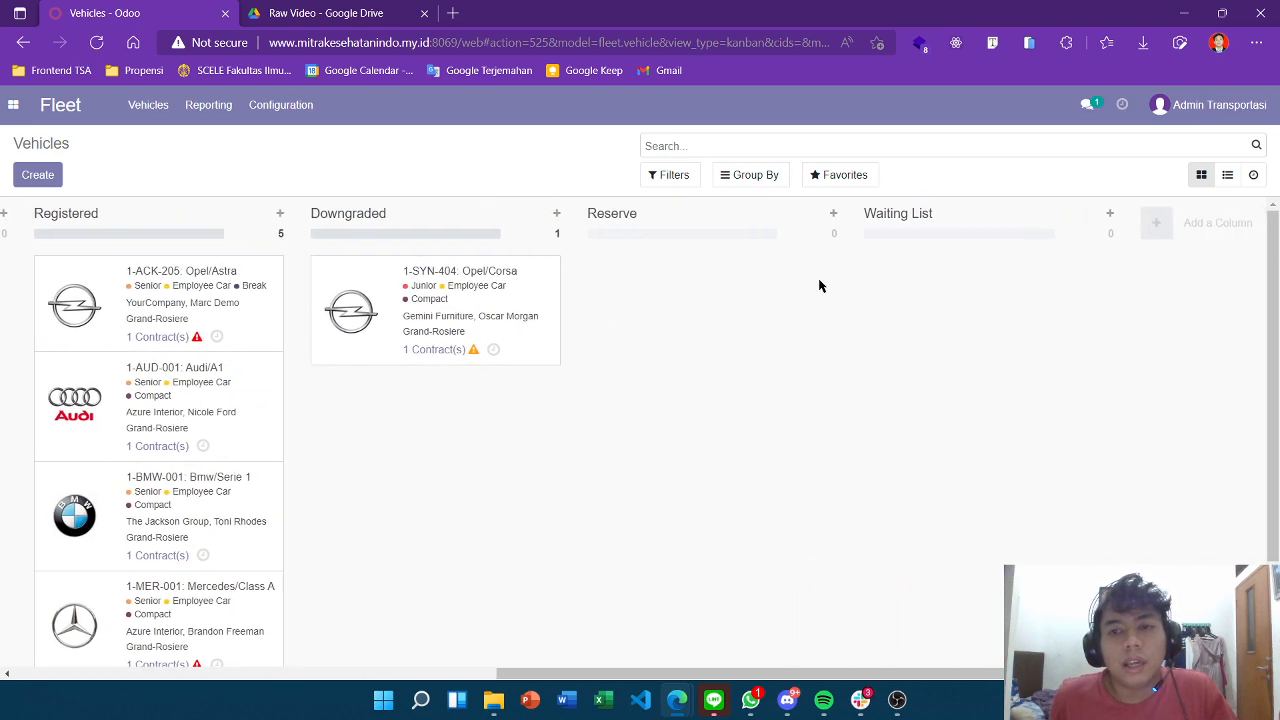
scroll(685, 290, left, 10)
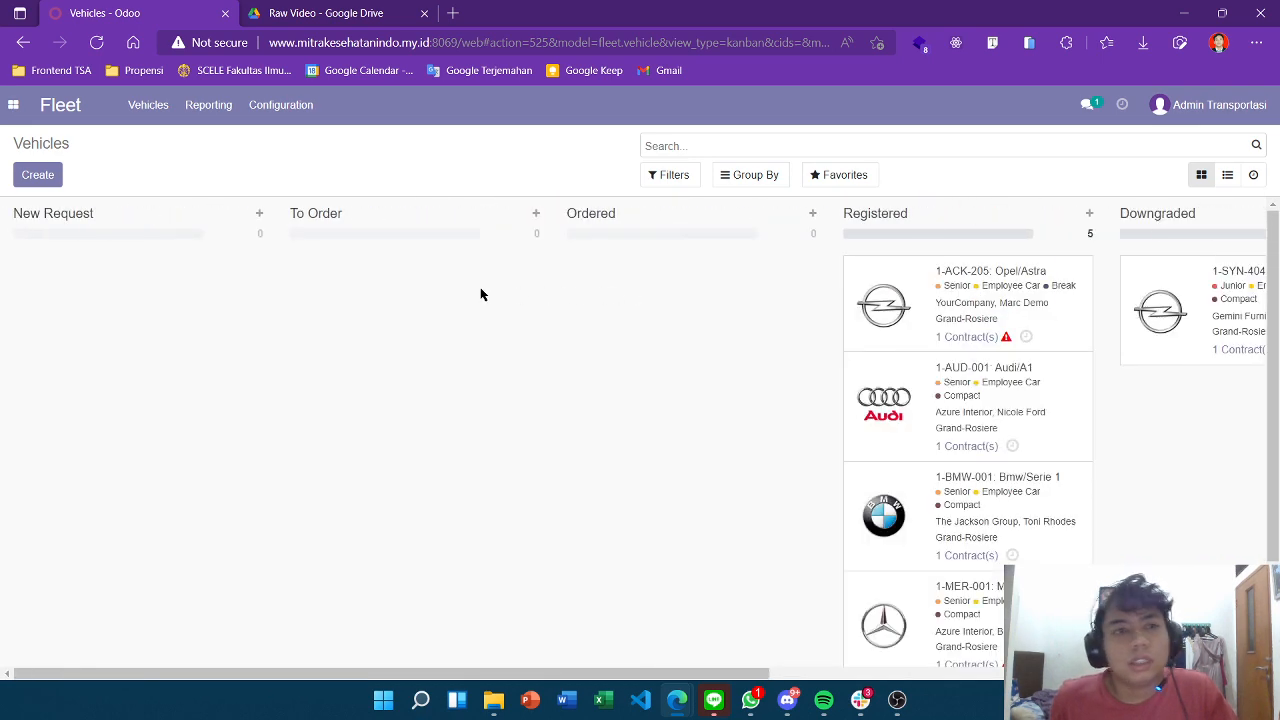
Open the Suzuki B 1906 BIN vehicle record from the board.
click(148, 105)
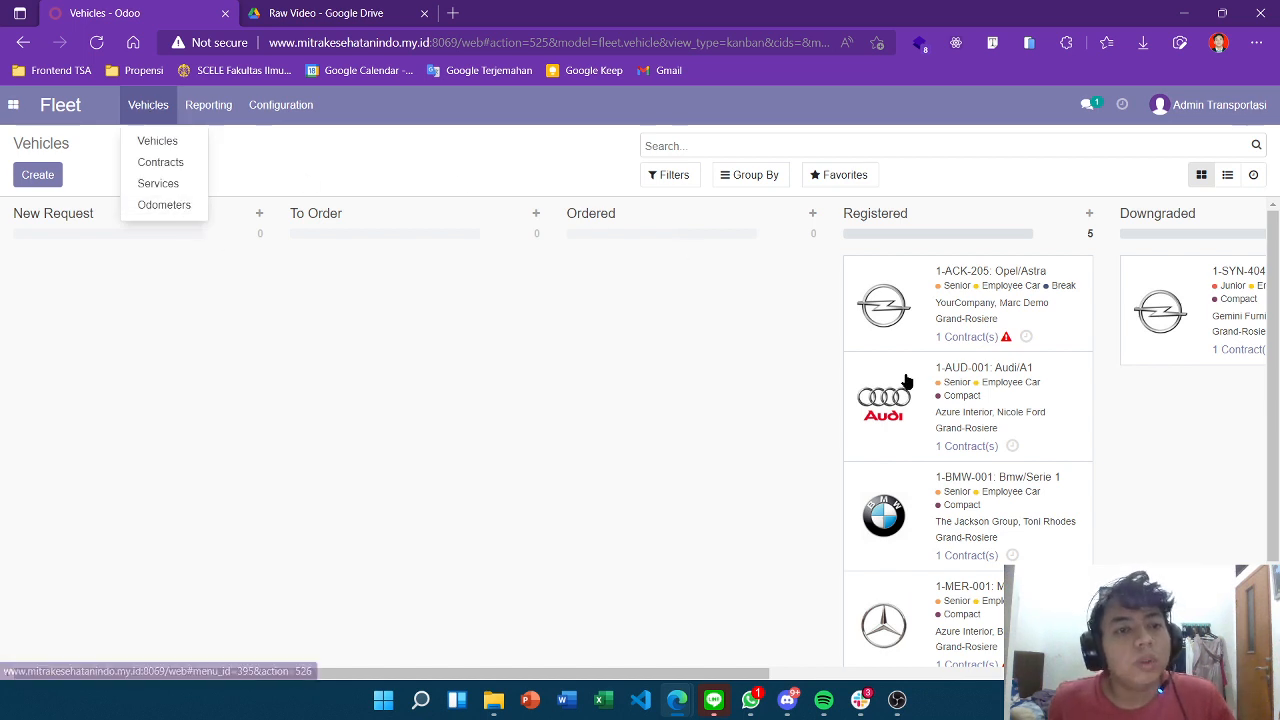
scroll(180, 300, down, 2)
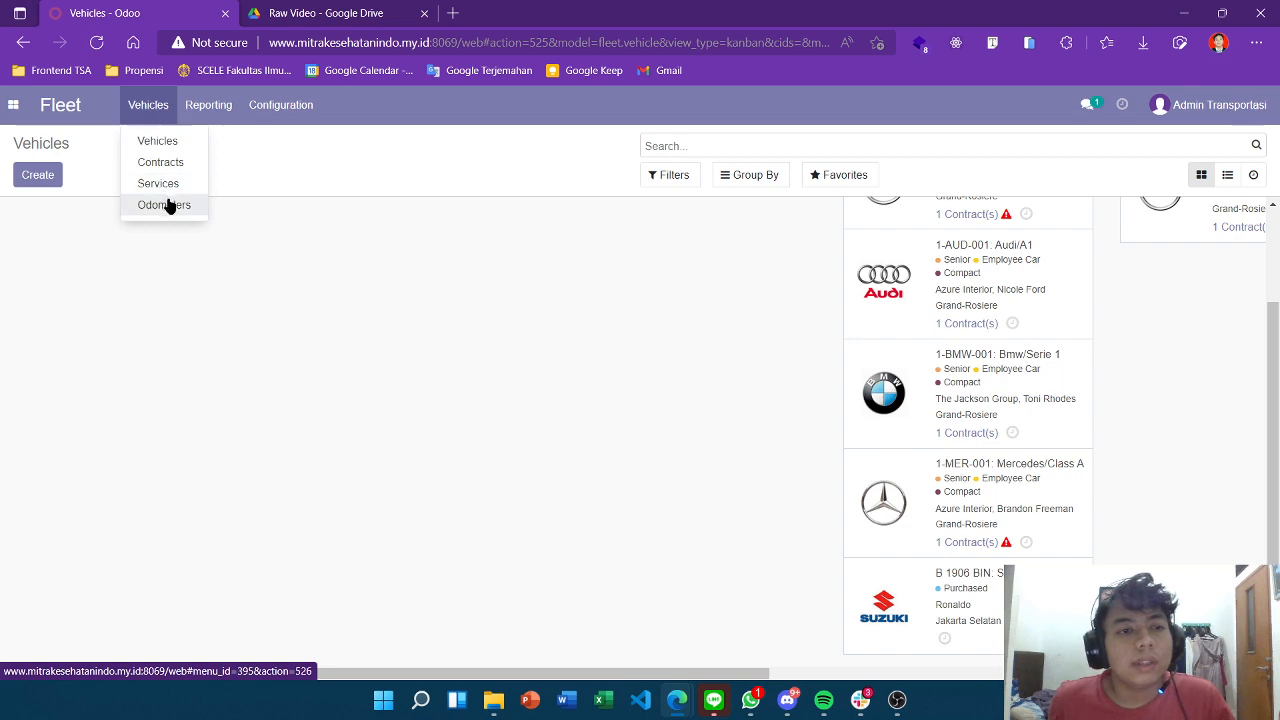
click(970, 598)
scroll(583, 406, down, 6)
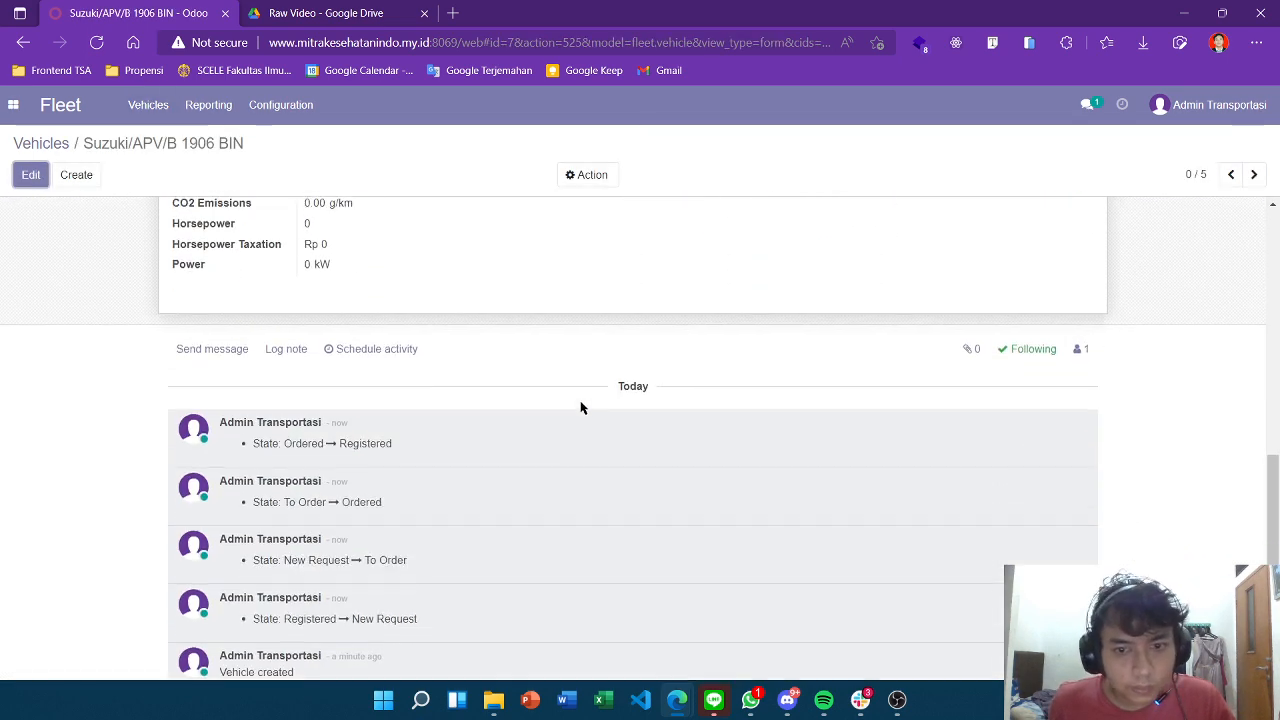
scroll(581, 408, up, 6)
Show the empty Contracts list for this vehicle.
click(150, 106)
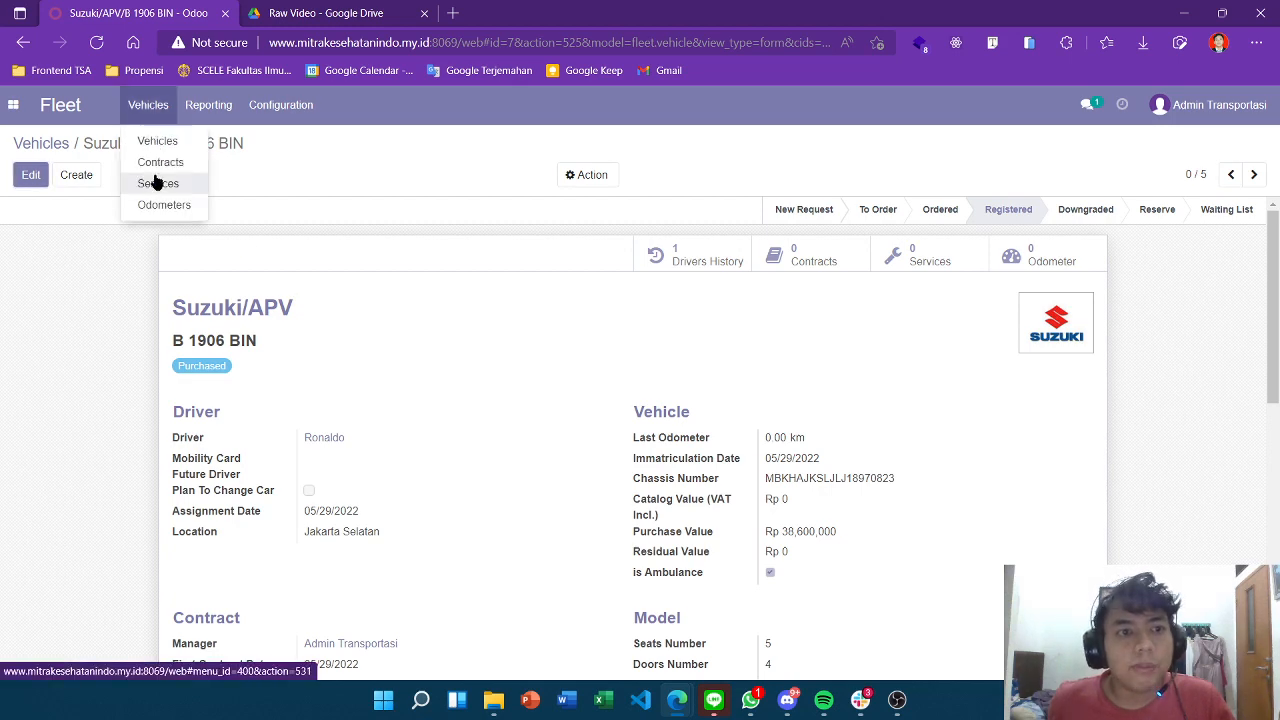
click(850, 283)
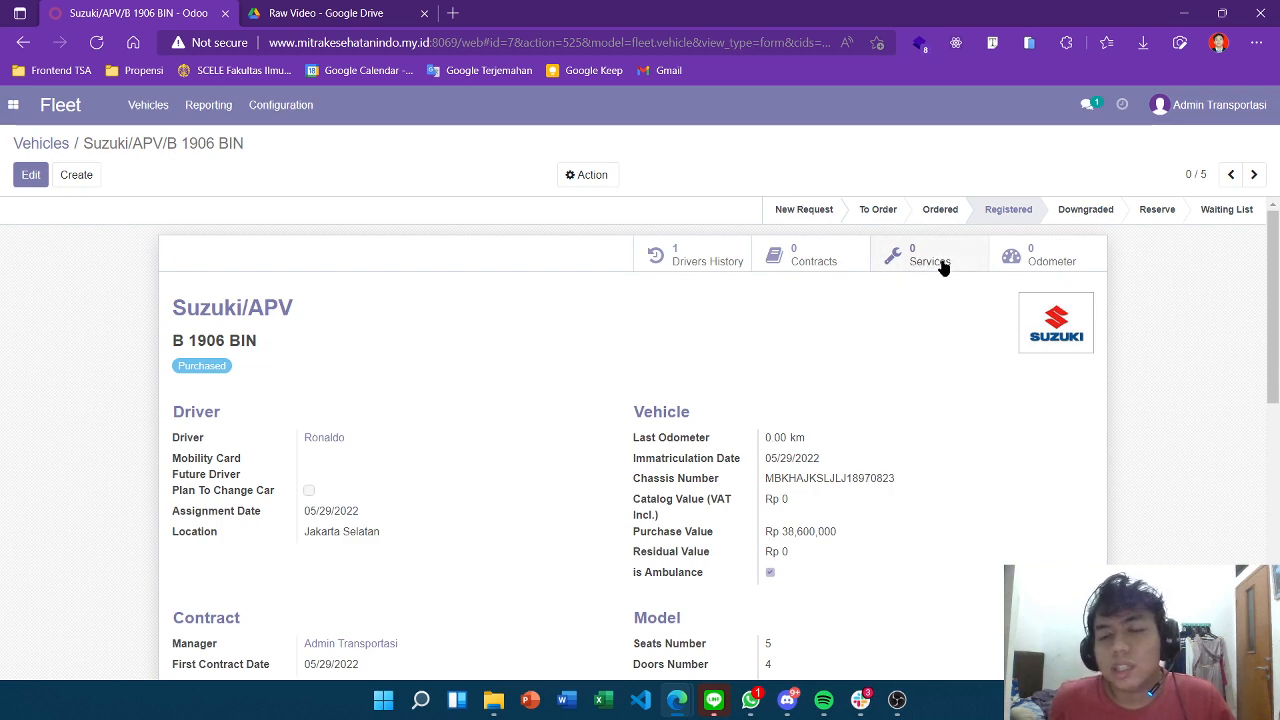
click(830, 260)
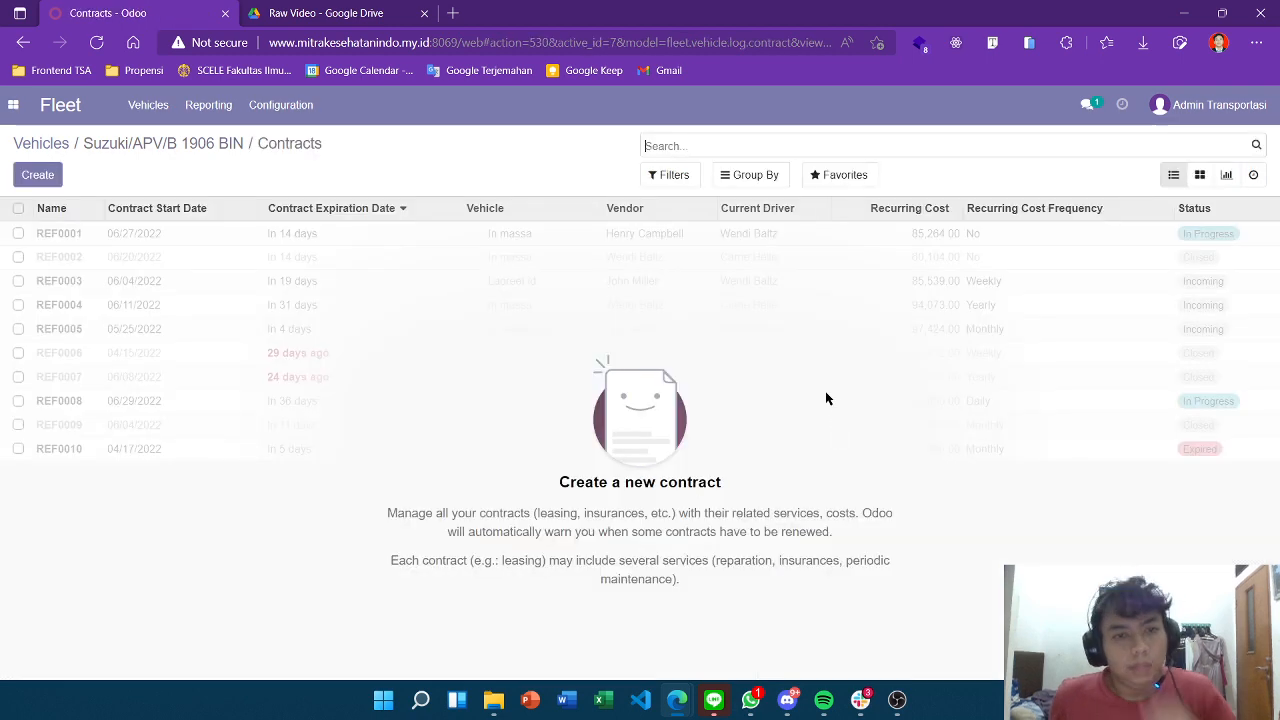
Create a new Suzuki/APV/B 1906 BIN contract with type Omnium.
click(42, 176)
scroll(467, 287, down, 1)
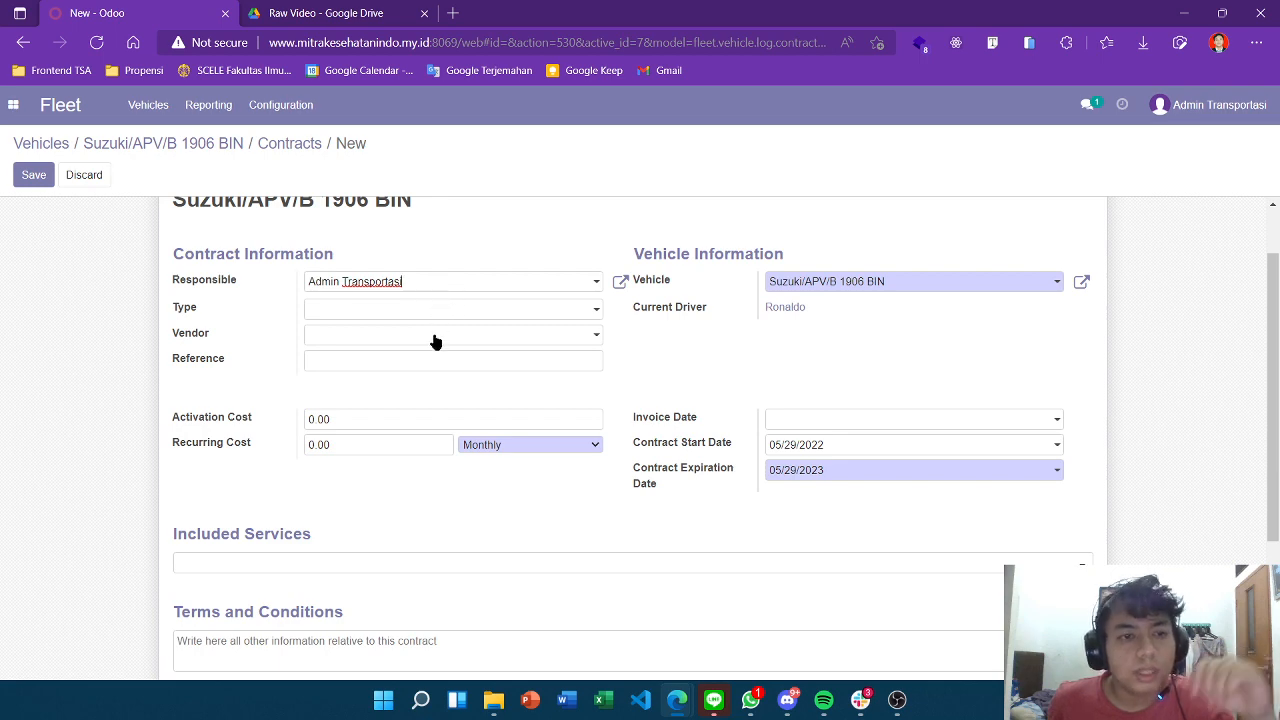
click(424, 307)
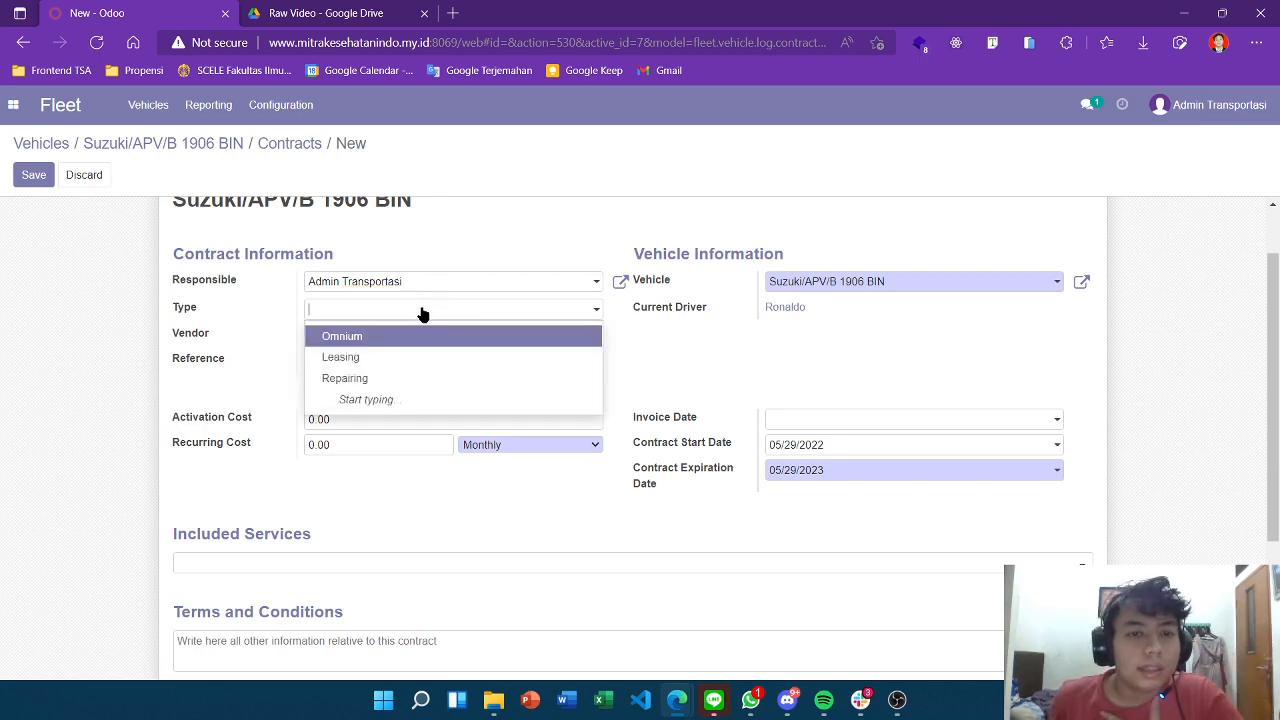
click(315, 340)
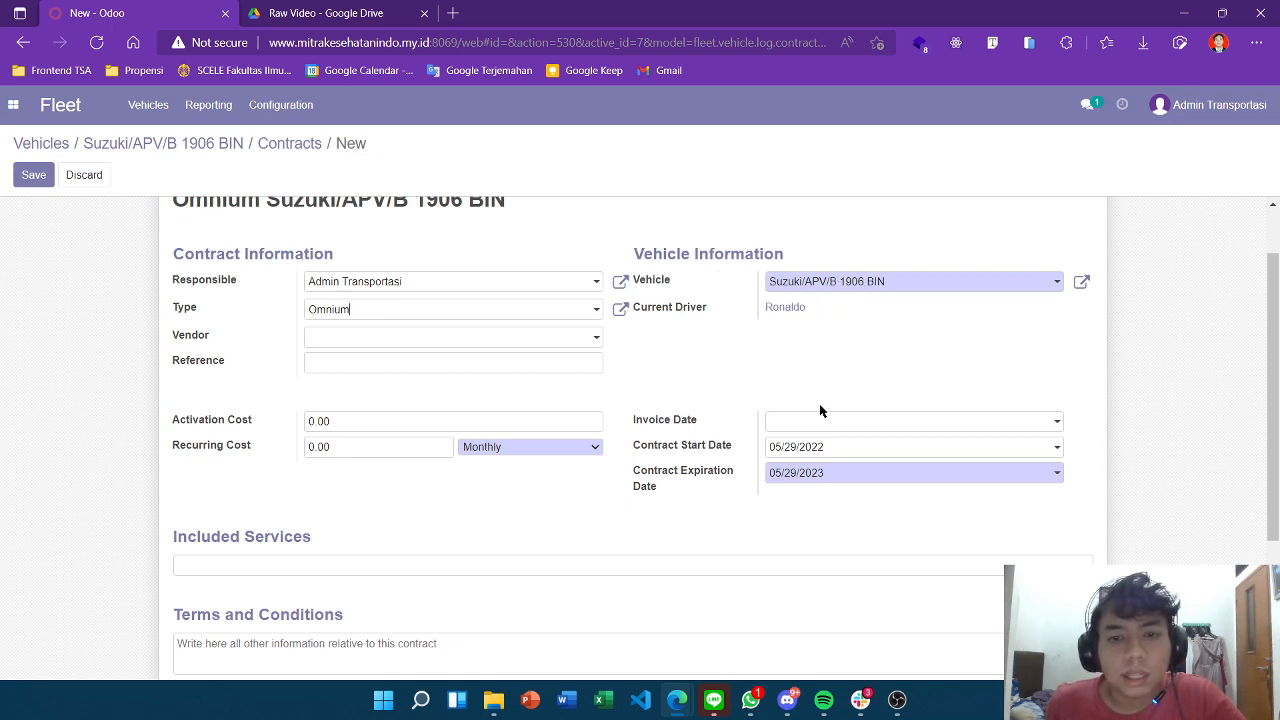
scroll(820, 410, down, 1)
click(795, 349)
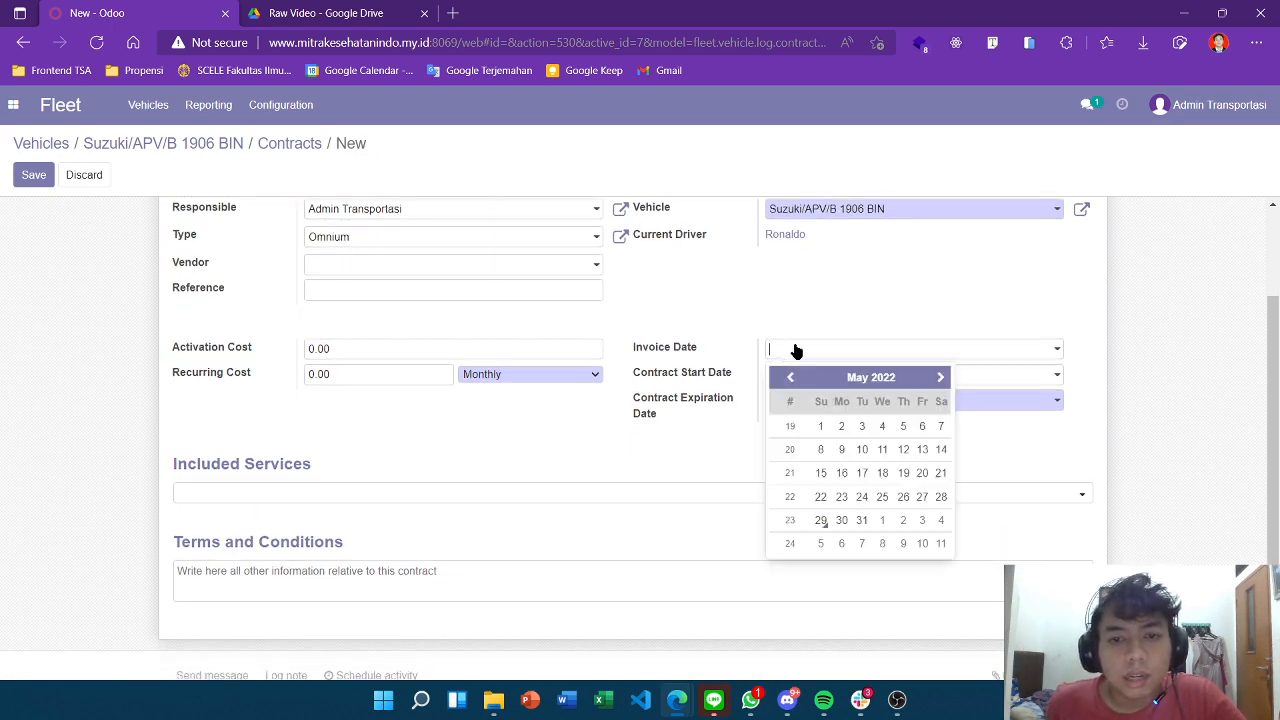
Set the invoice date to 05/29/2022 and the contract expiration date to 08/29/2023.
click(819, 520)
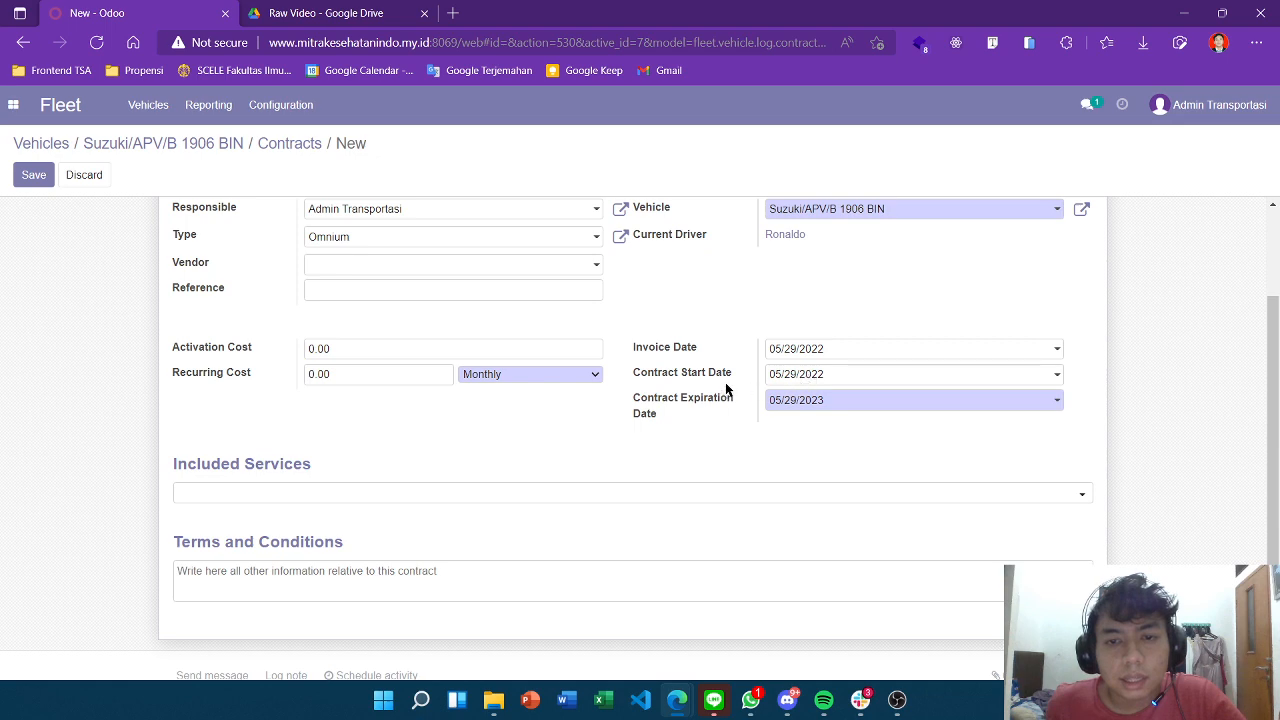
click(802, 401)
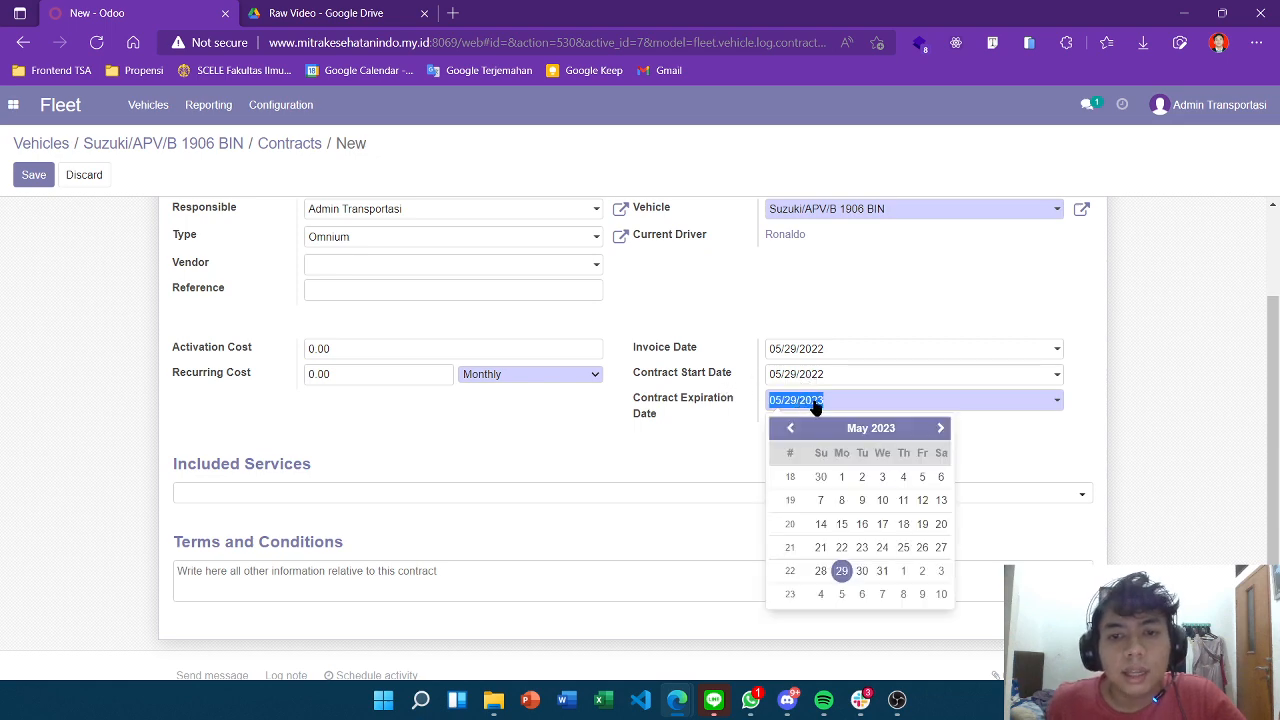
key(Escape)
click(831, 402)
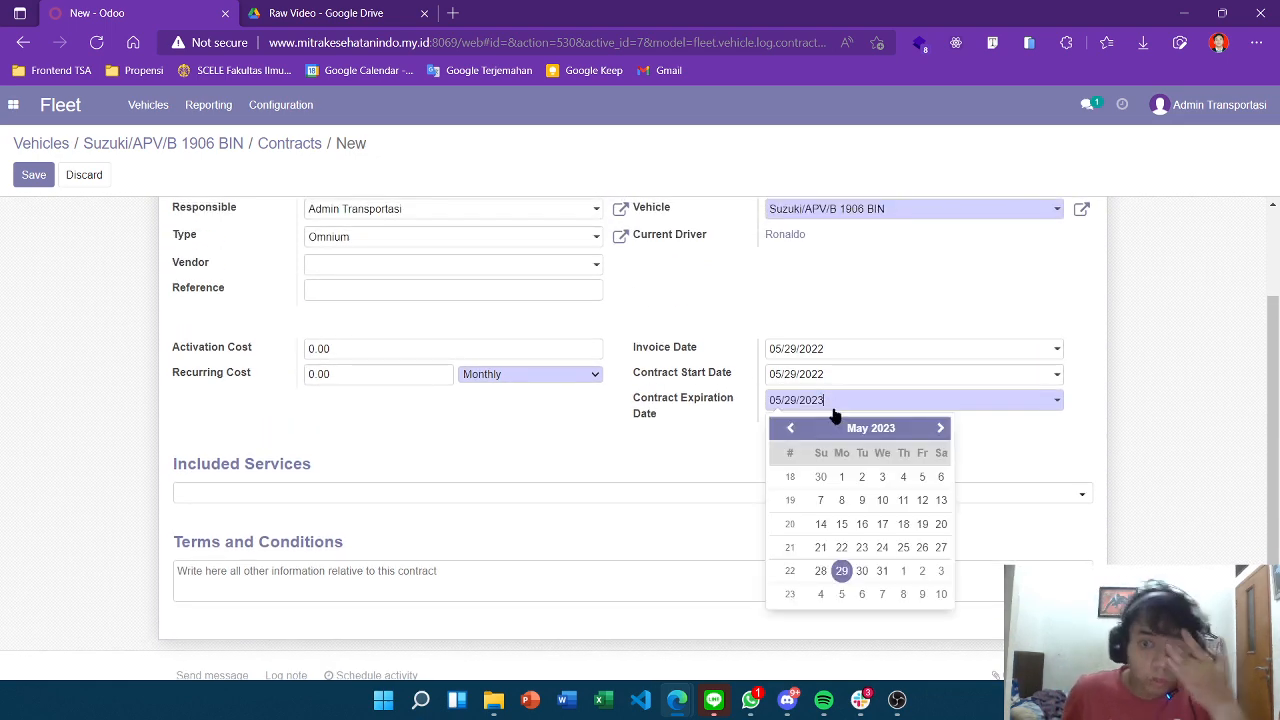
click(936, 428)
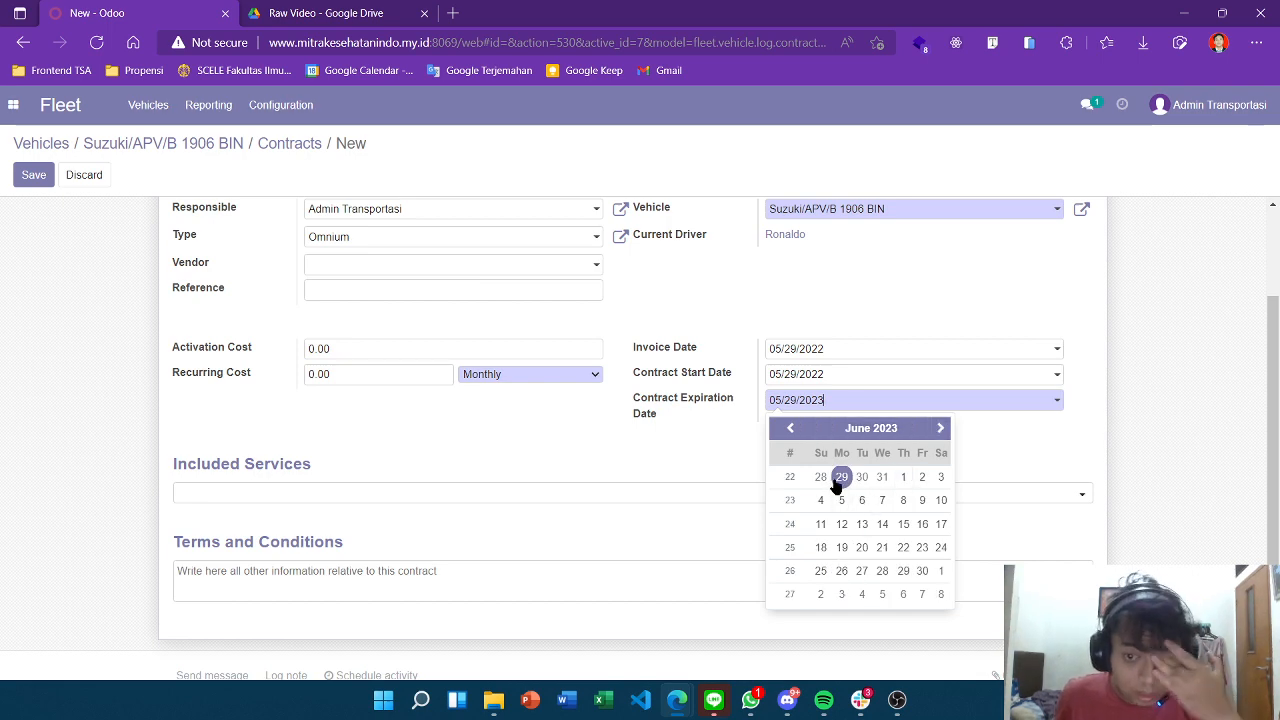
click(790, 428)
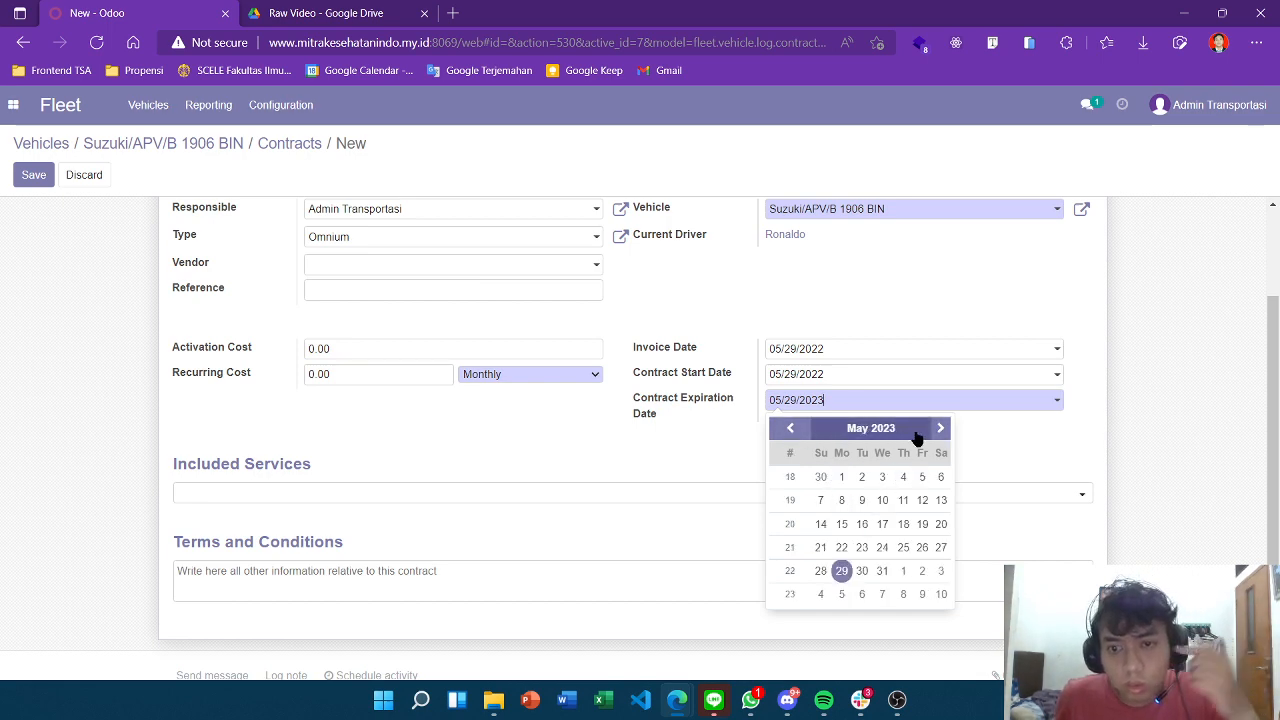
click(936, 428)
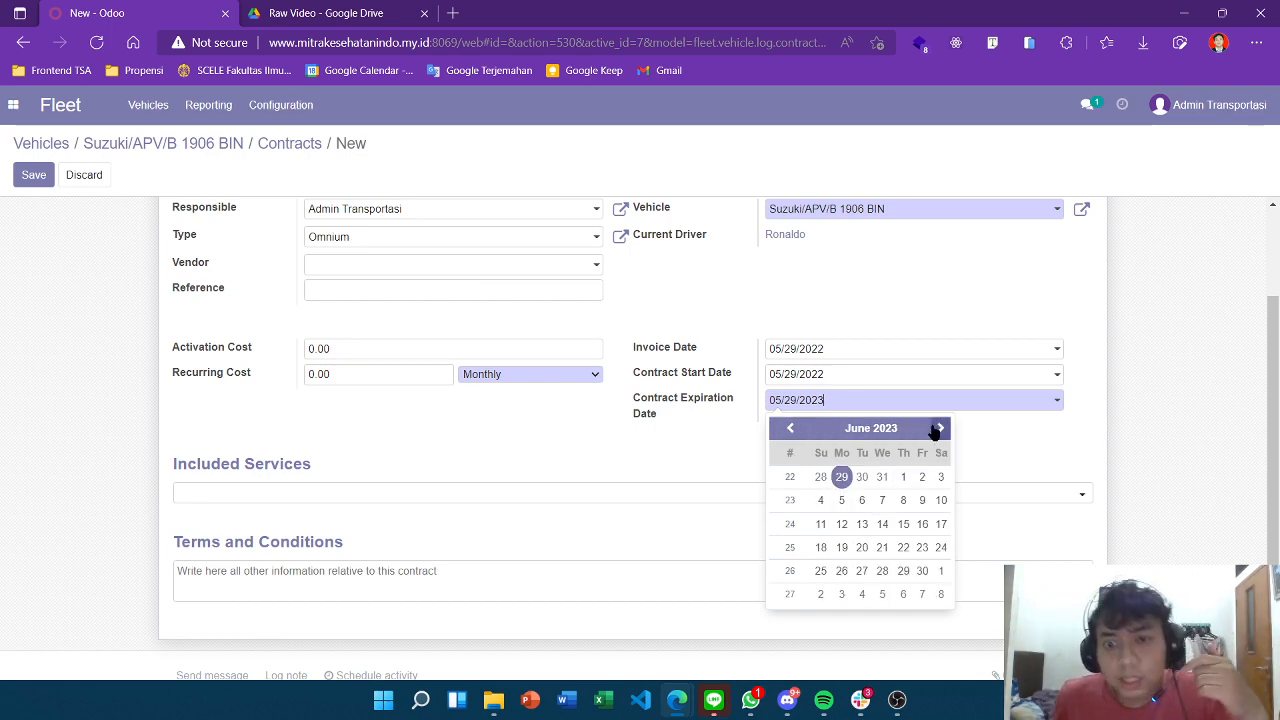
click(936, 428)
click(936, 428)
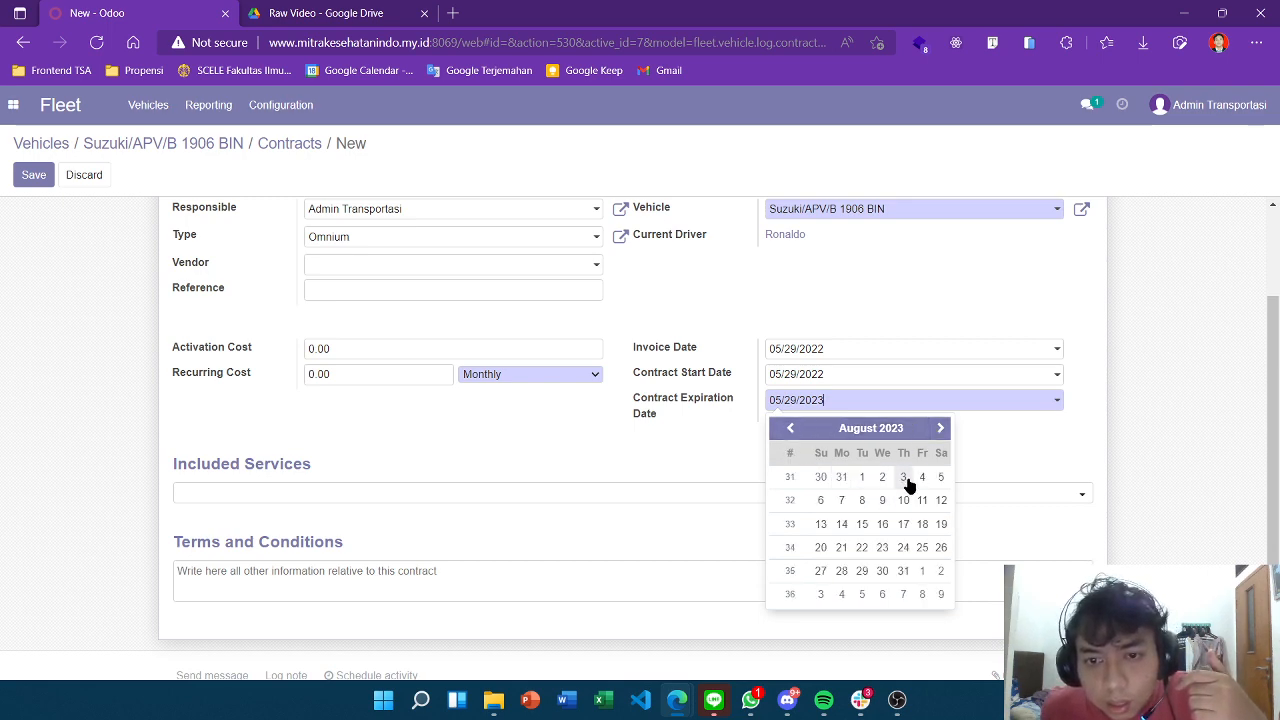
click(790, 428)
click(790, 428)
click(790, 428)
click(939, 428)
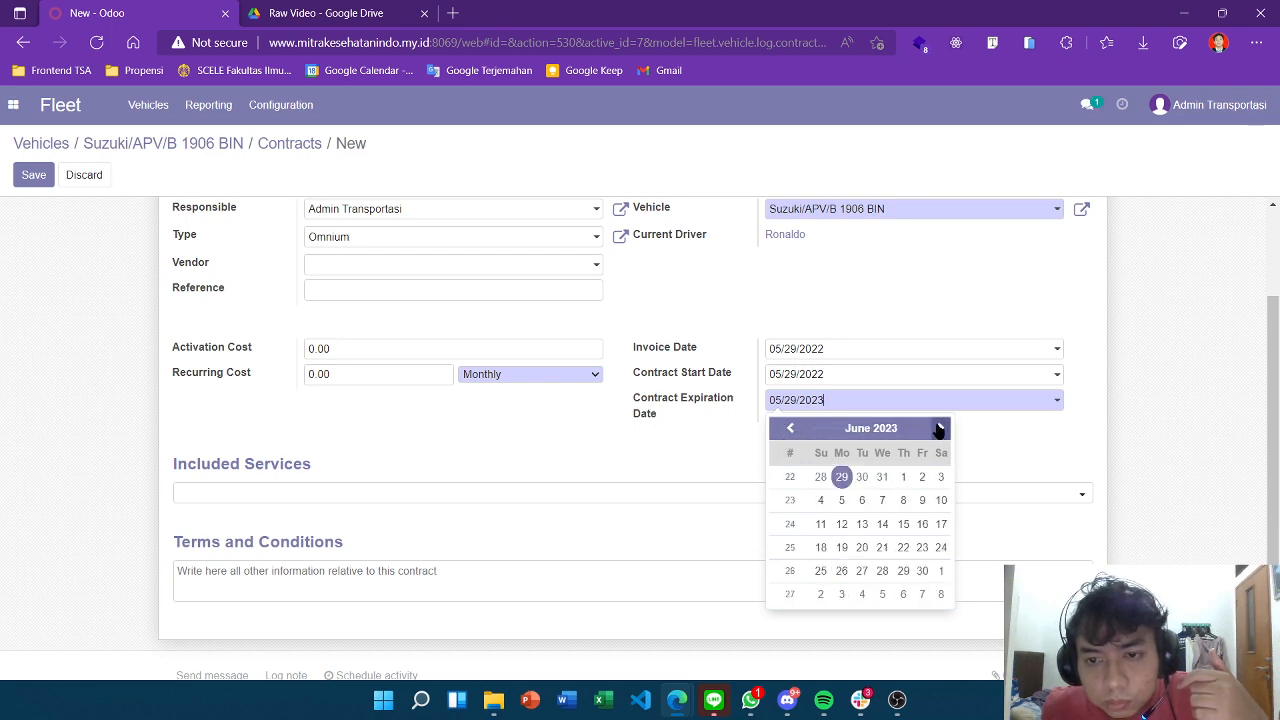
click(939, 428)
click(939, 428)
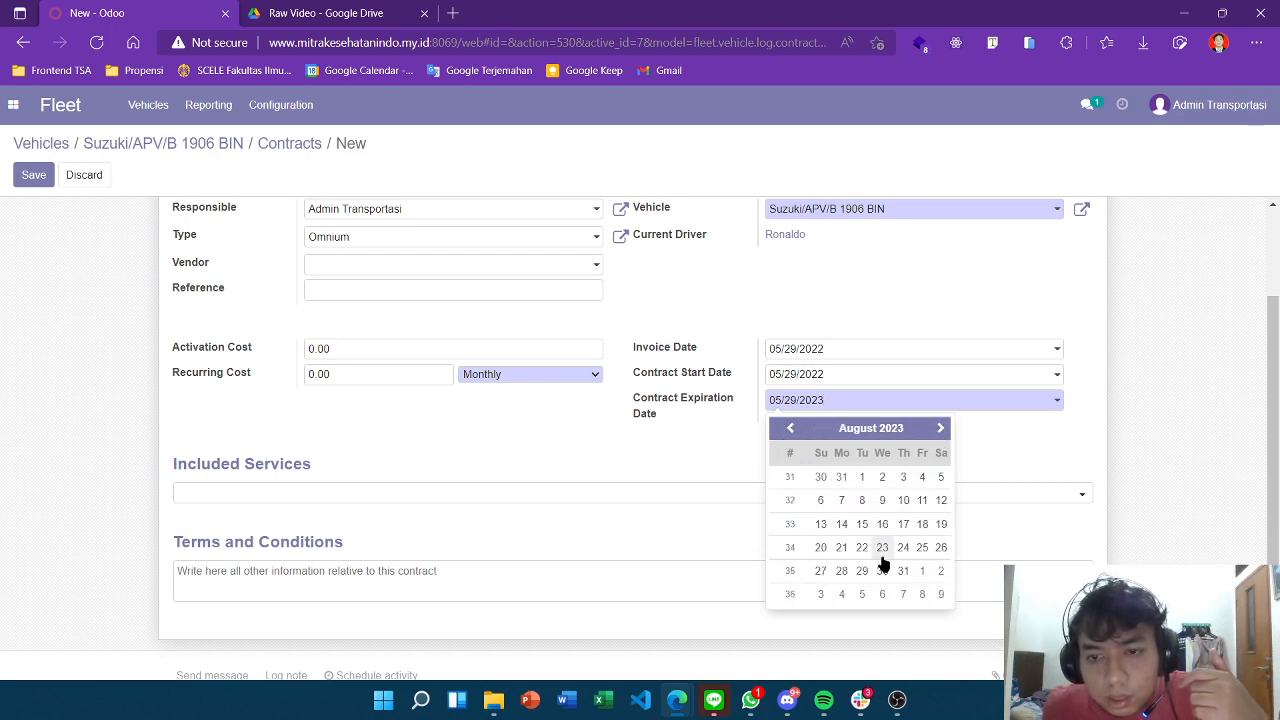
click(866, 573)
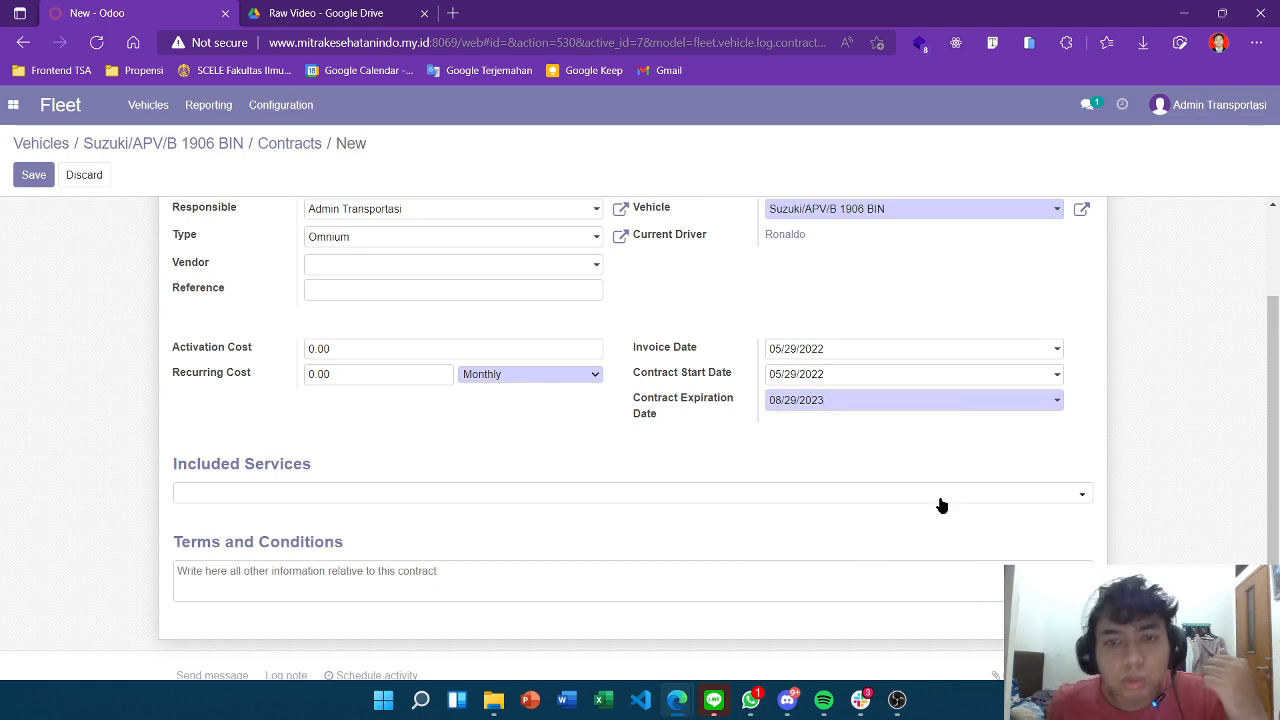
Set recurring cost to 10,000,000.00 and include Repair and maintenance and Oil Change services.
click(361, 372)
text(1)
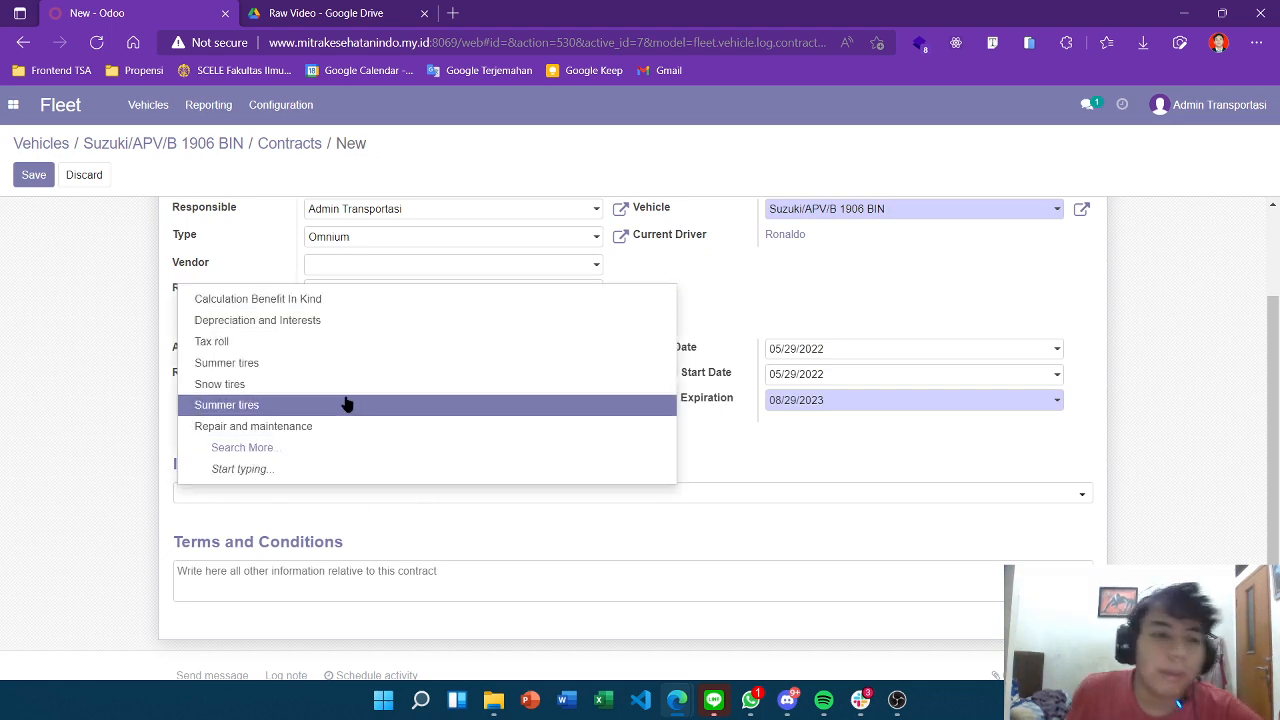
click(251, 426)
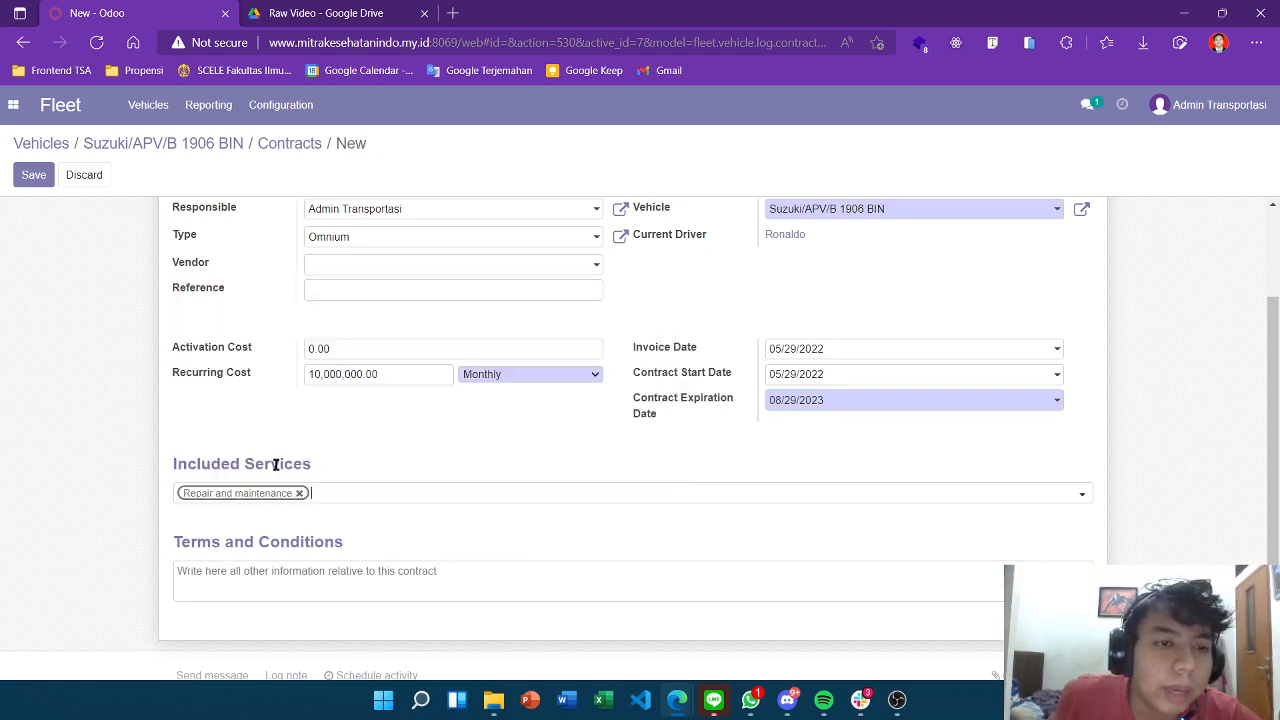
click(358, 505)
click(352, 455)
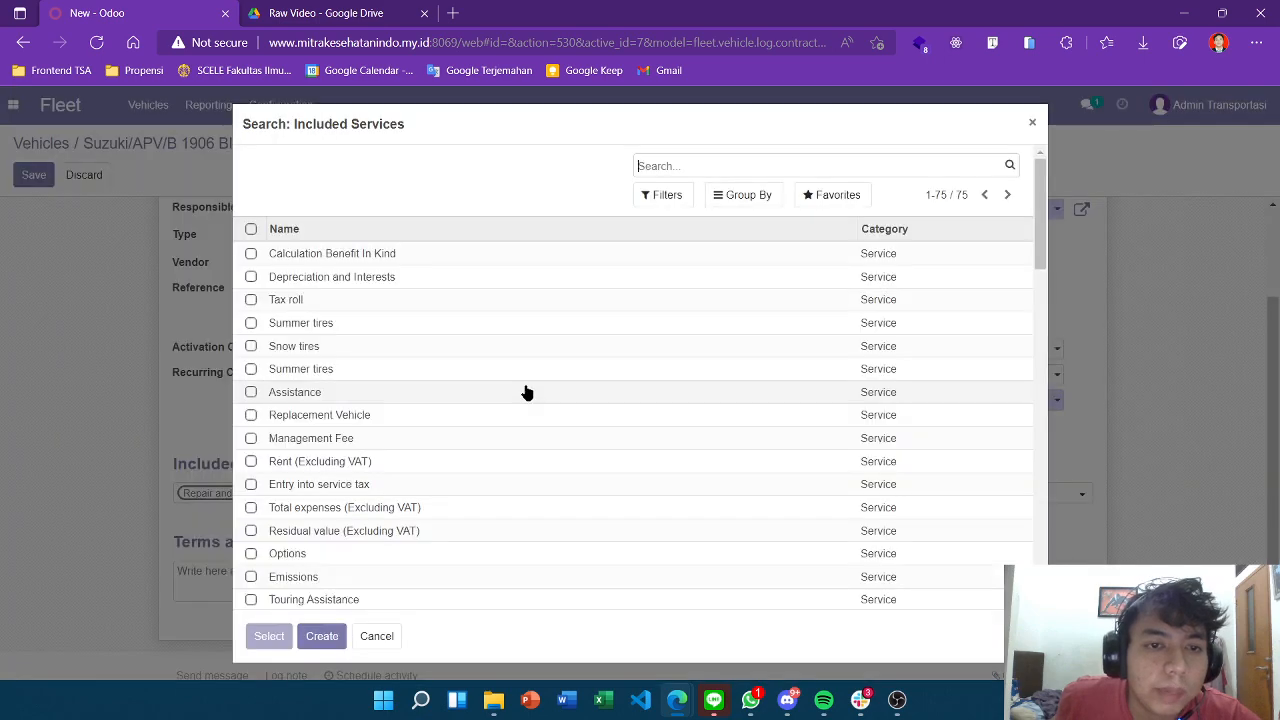
scroll(414, 394, down, 15)
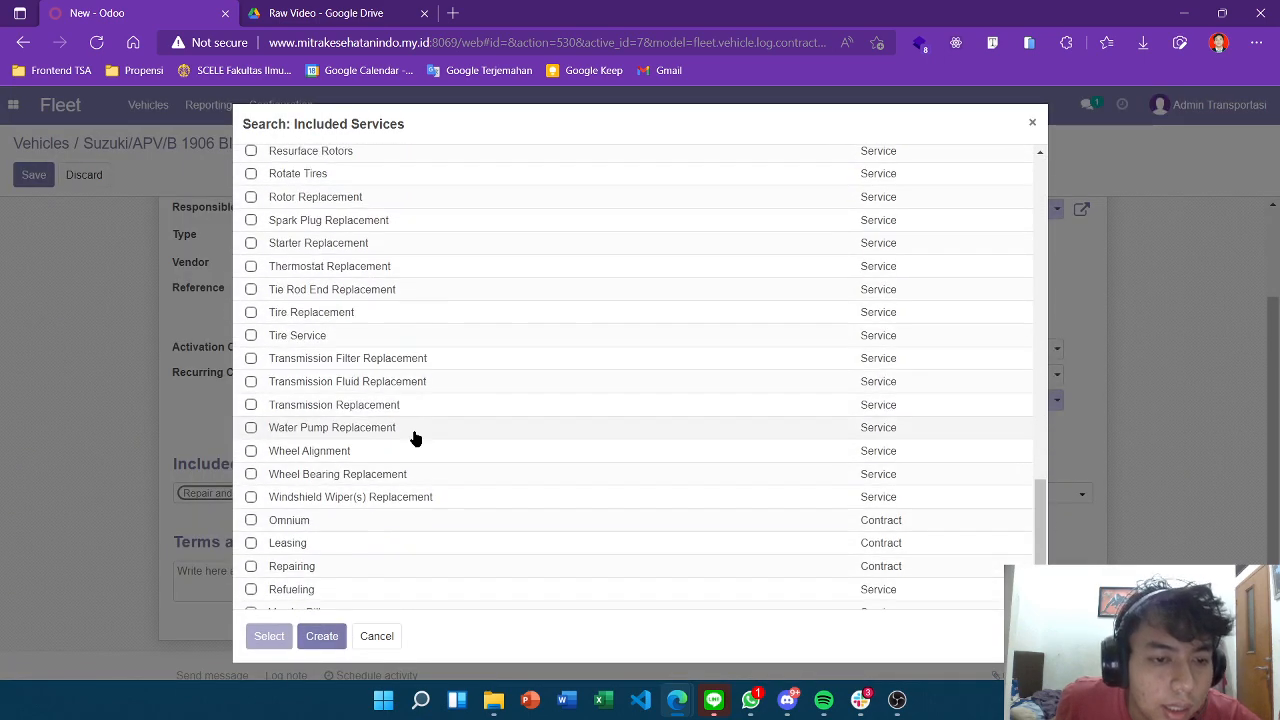
scroll(379, 438, up, 1)
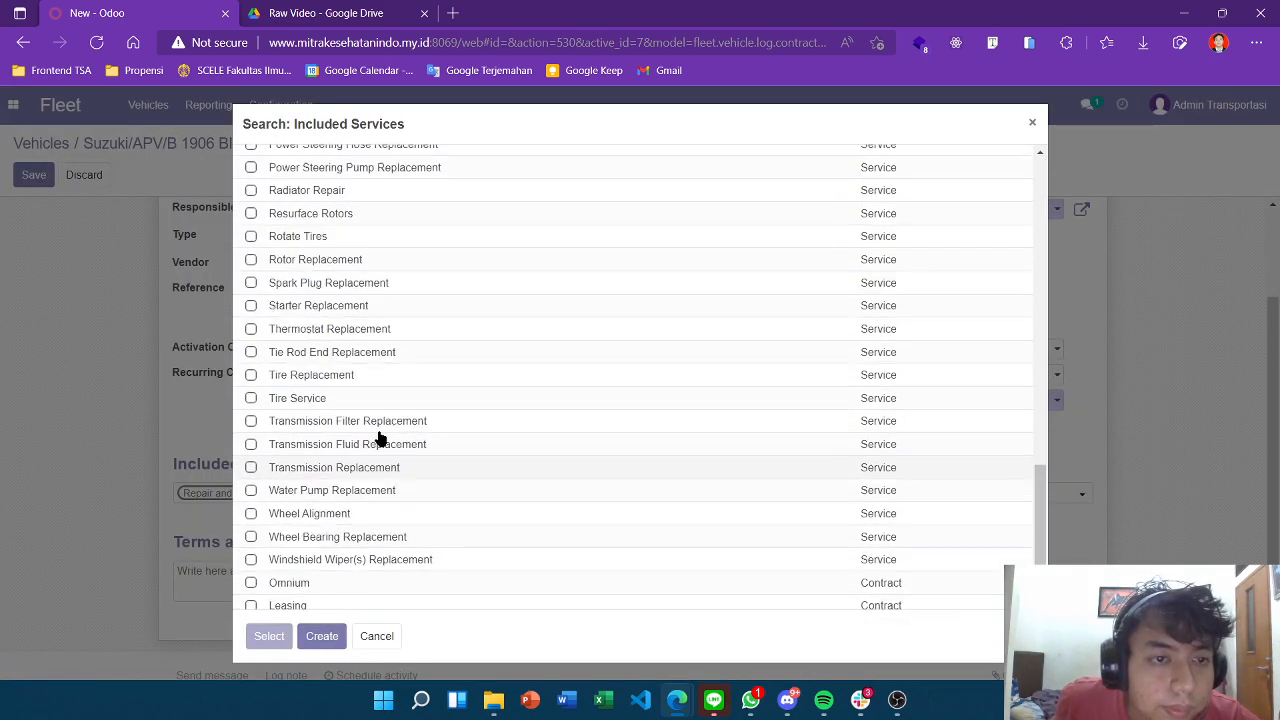
scroll(379, 438, up, 4)
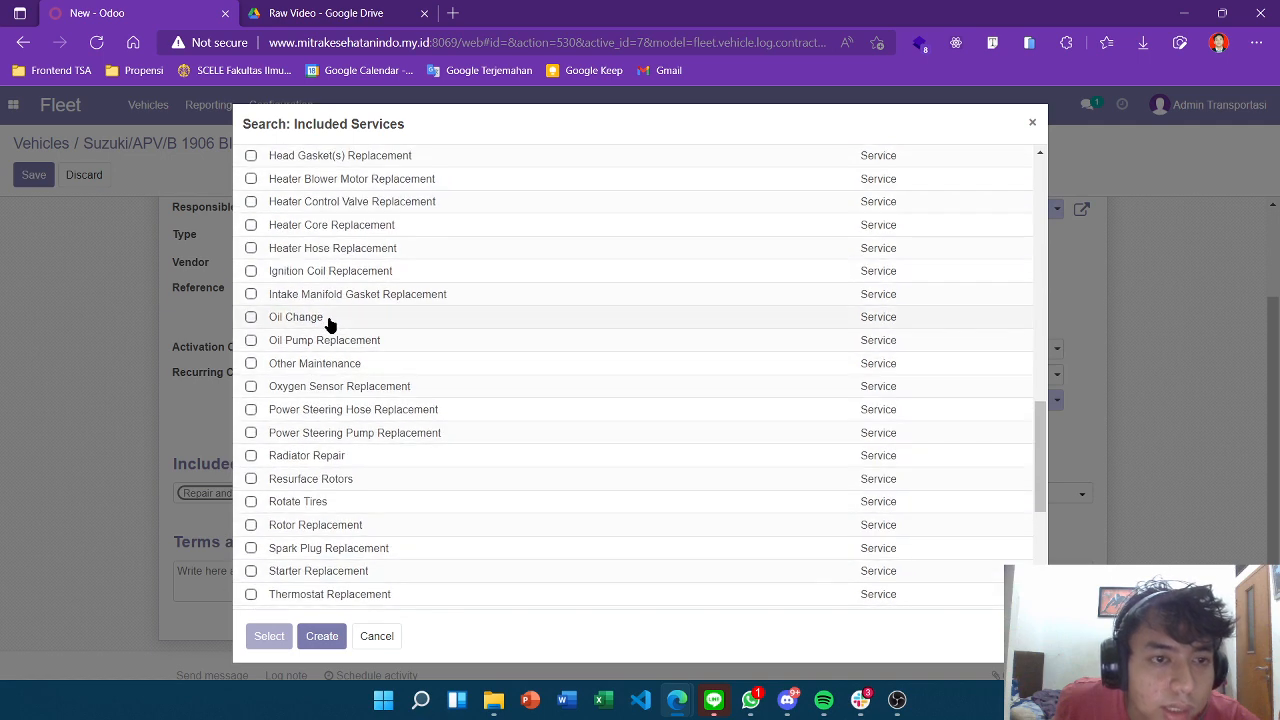
click(296, 317)
Add A/C Recharge to the contract's included services.
click(409, 499)
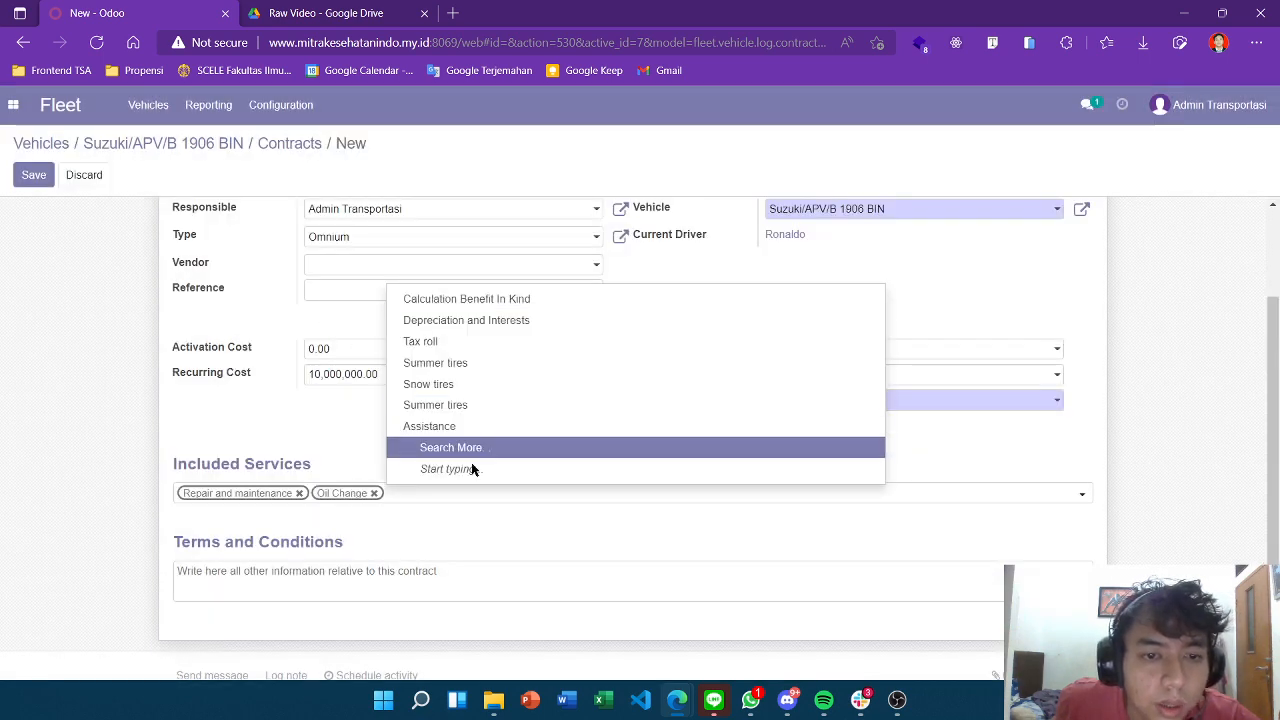
click(487, 450)
scroll(480, 391, down, 4)
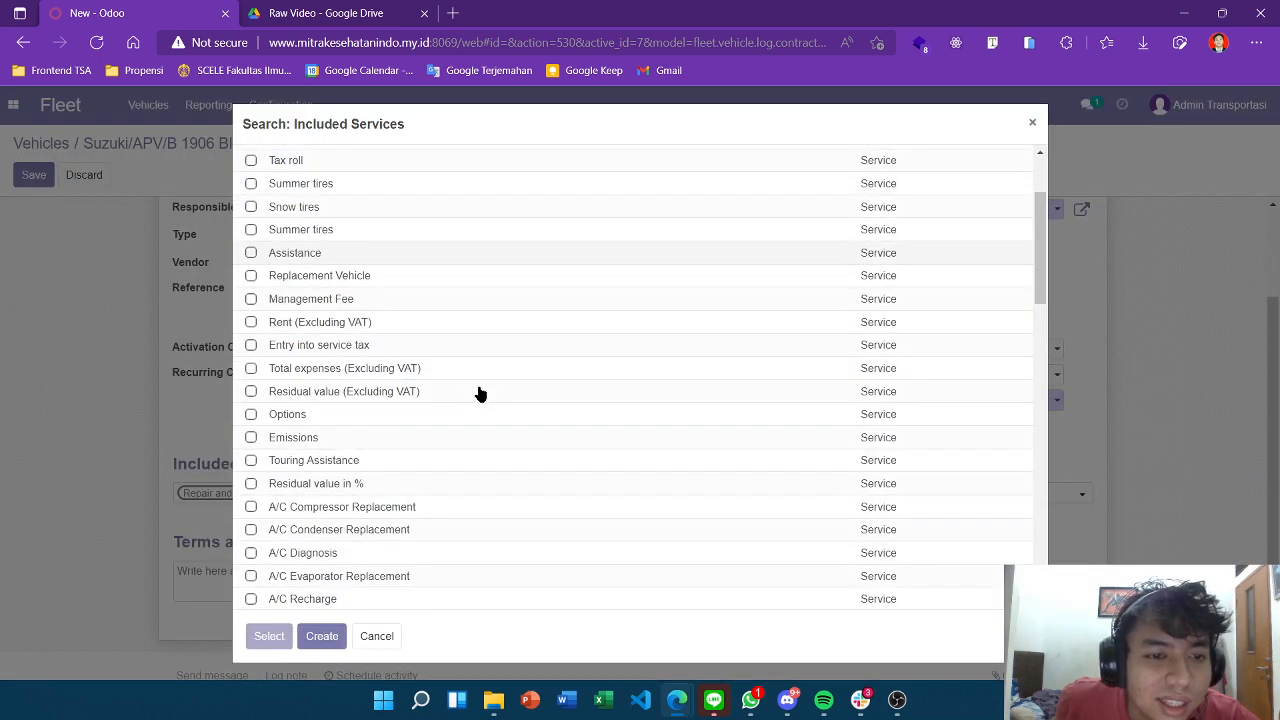
scroll(420, 385, down, 3)
scroll(345, 352, up, 2)
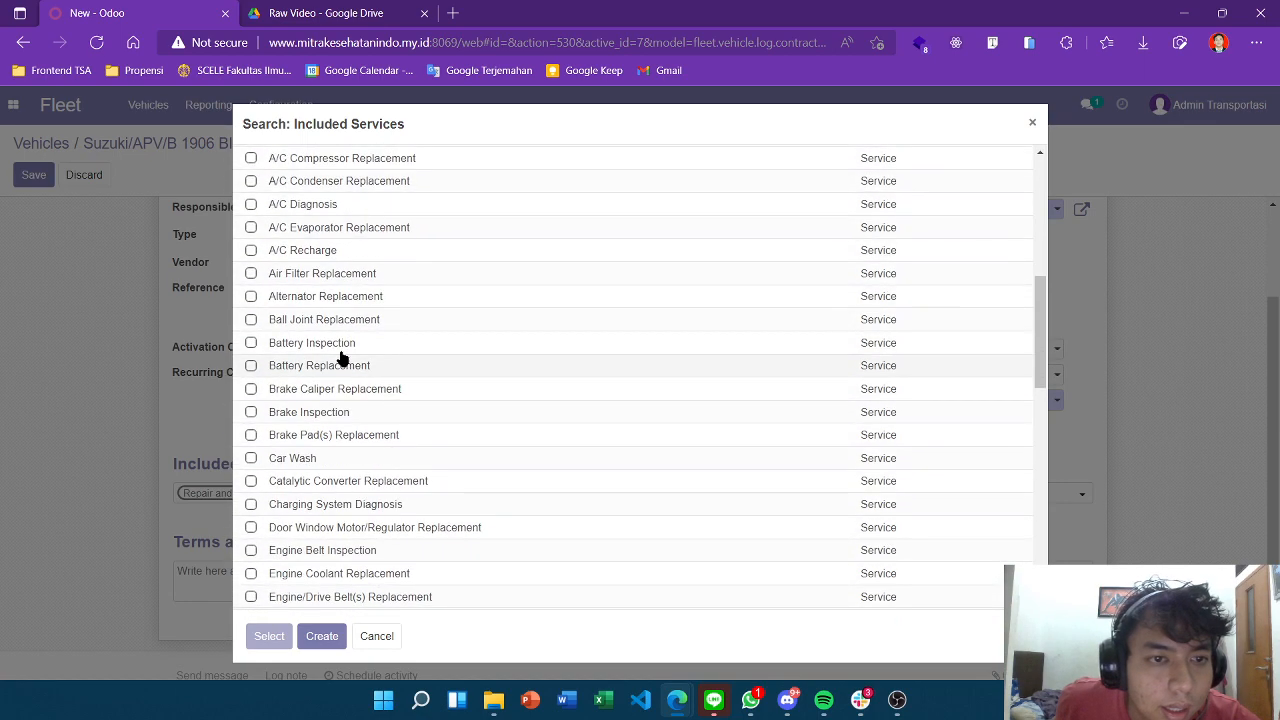
click(340, 262)
scroll(626, 449, down, 2)
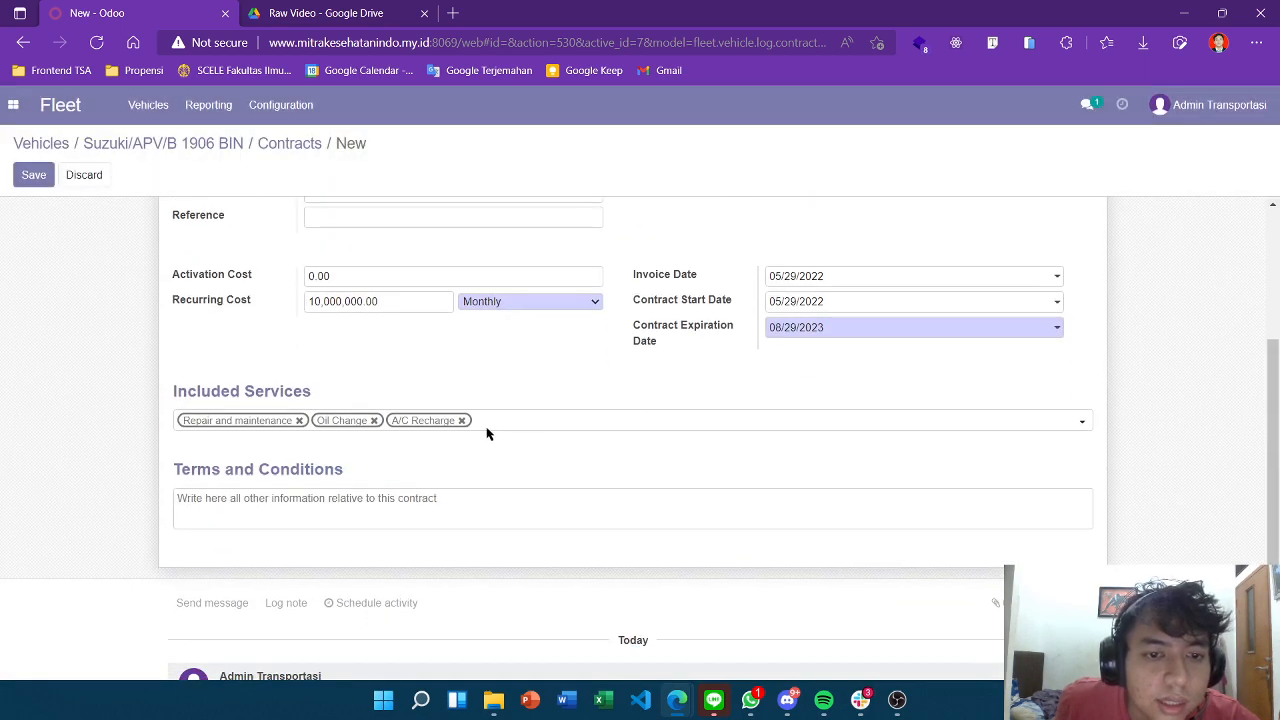
Save the Omnium Suzuki/APV/B 1906 BIN contract.
scroll(551, 420, up, 3)
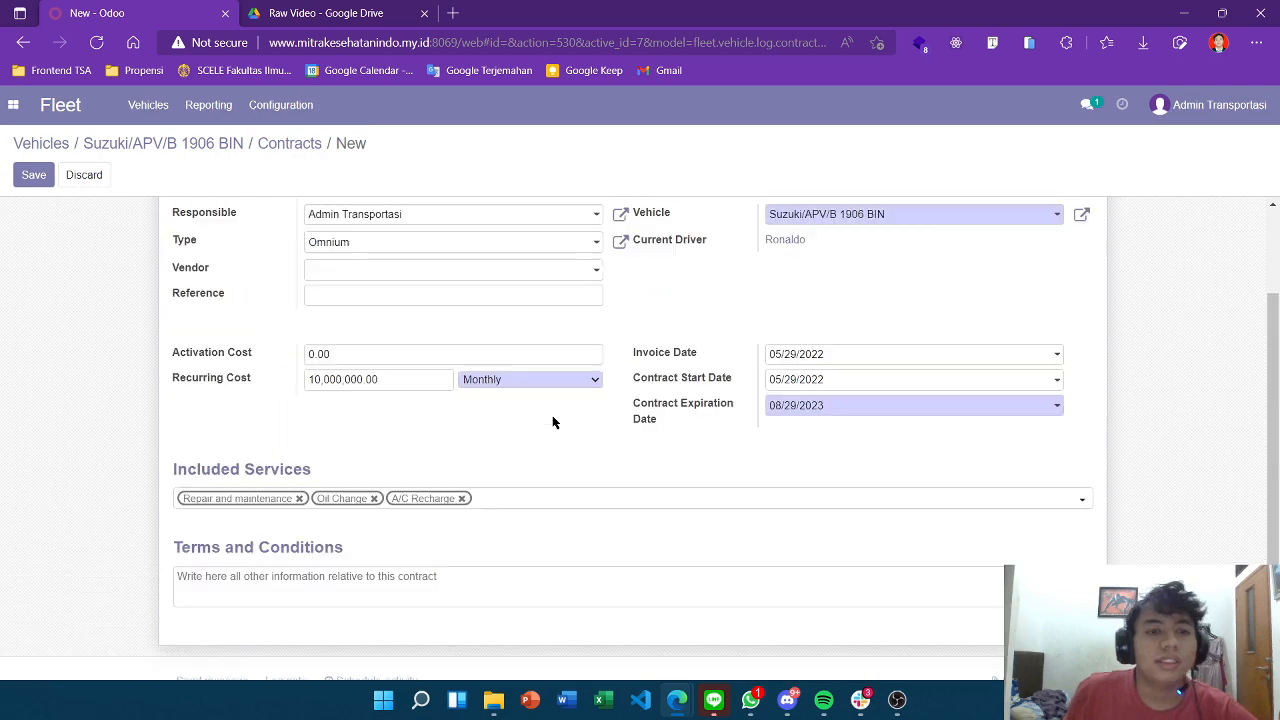
scroll(600, 428, down, 3)
scroll(657, 436, up, 3)
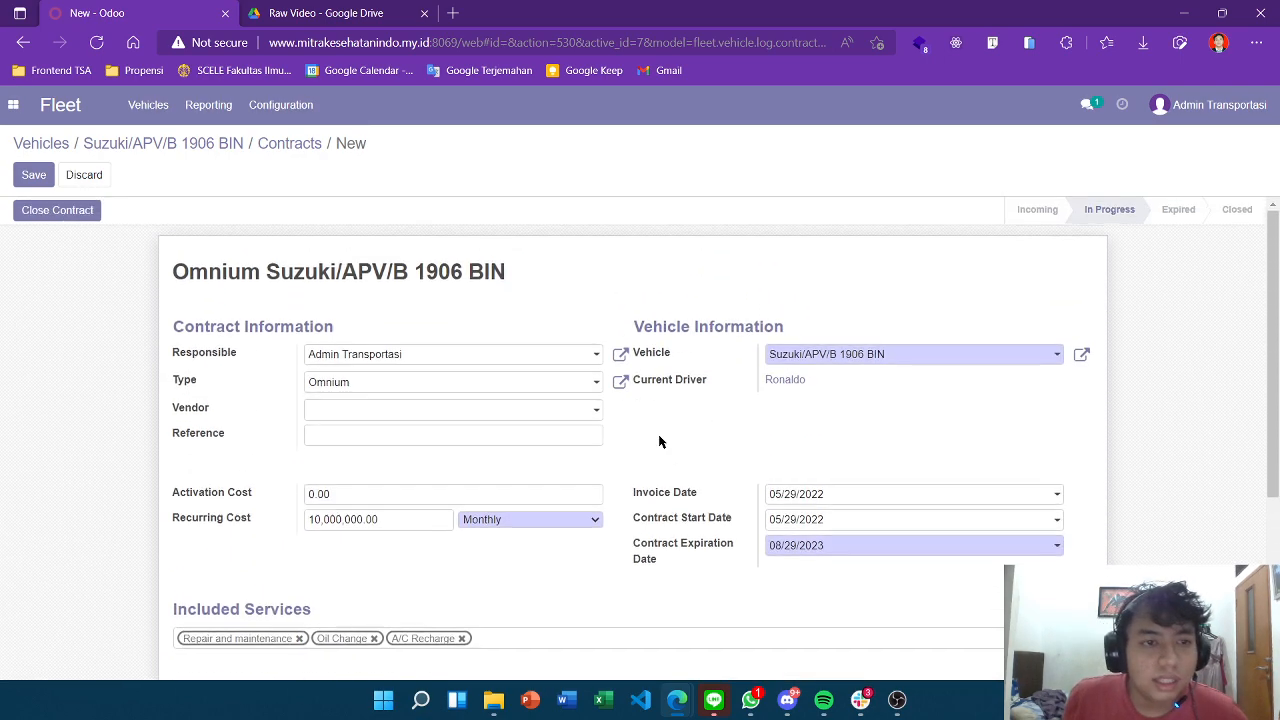
scroll(600, 410, down, 3)
scroll(563, 394, up, 3)
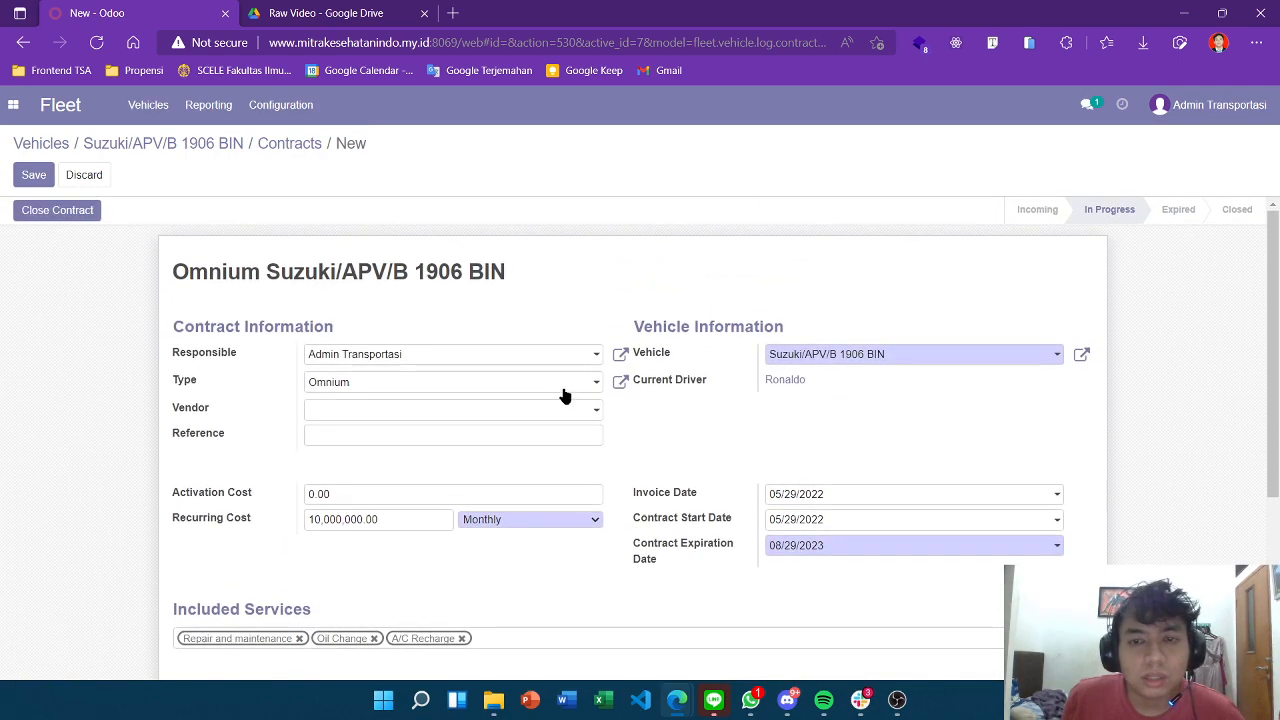
click(34, 176)
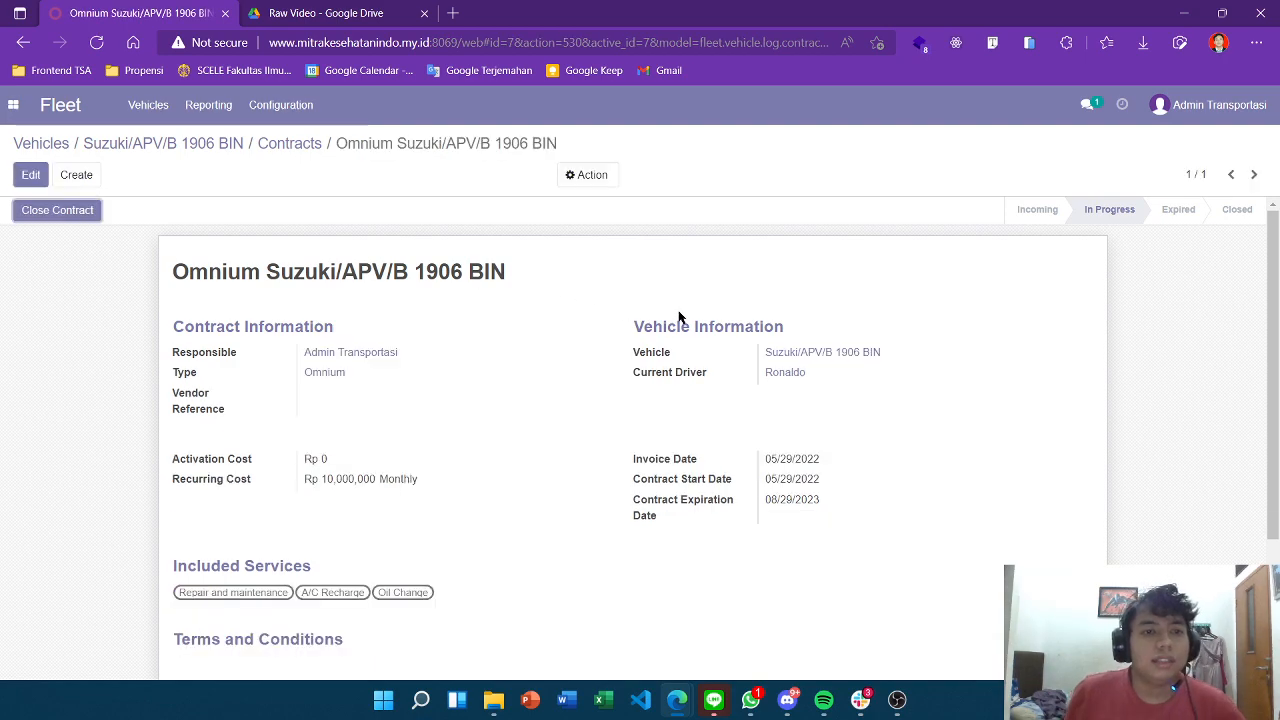
Go back via the Contracts list to the Suzuki/APV/B 1906 BIN vehicle record.
scroll(674, 314, down, 2)
scroll(603, 267, up, 2)
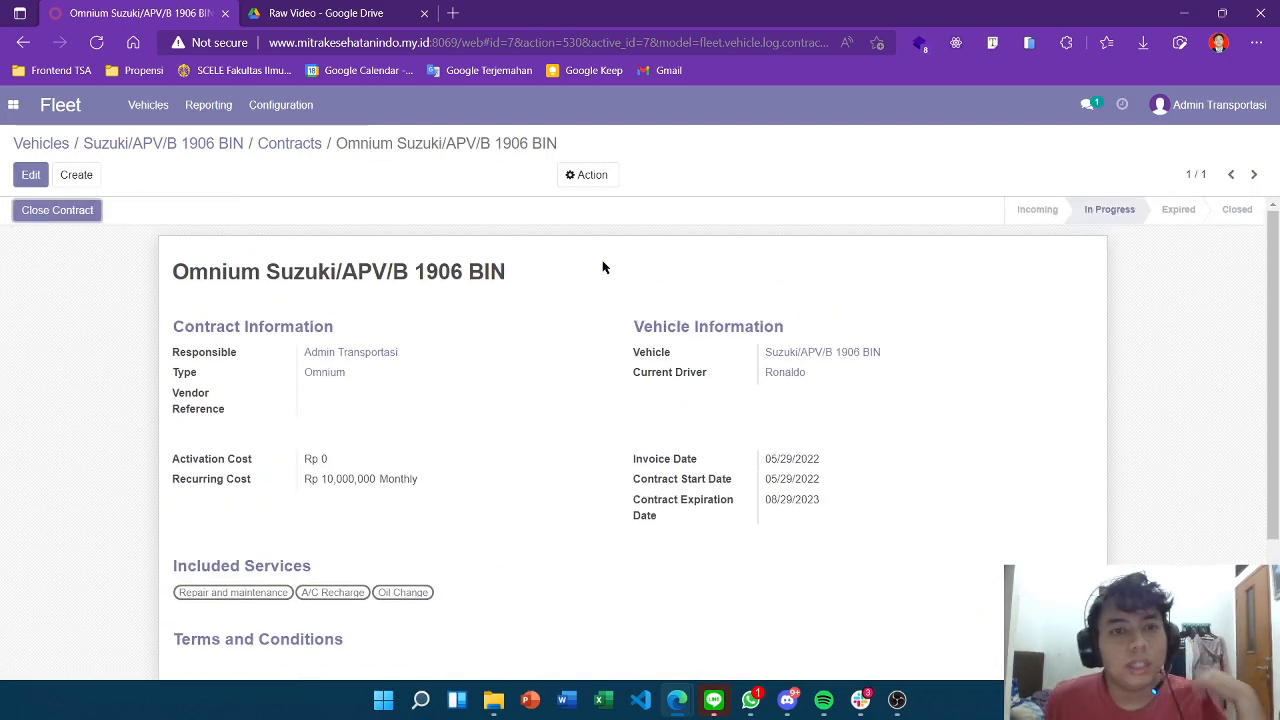
scroll(280, 265, down, 1)
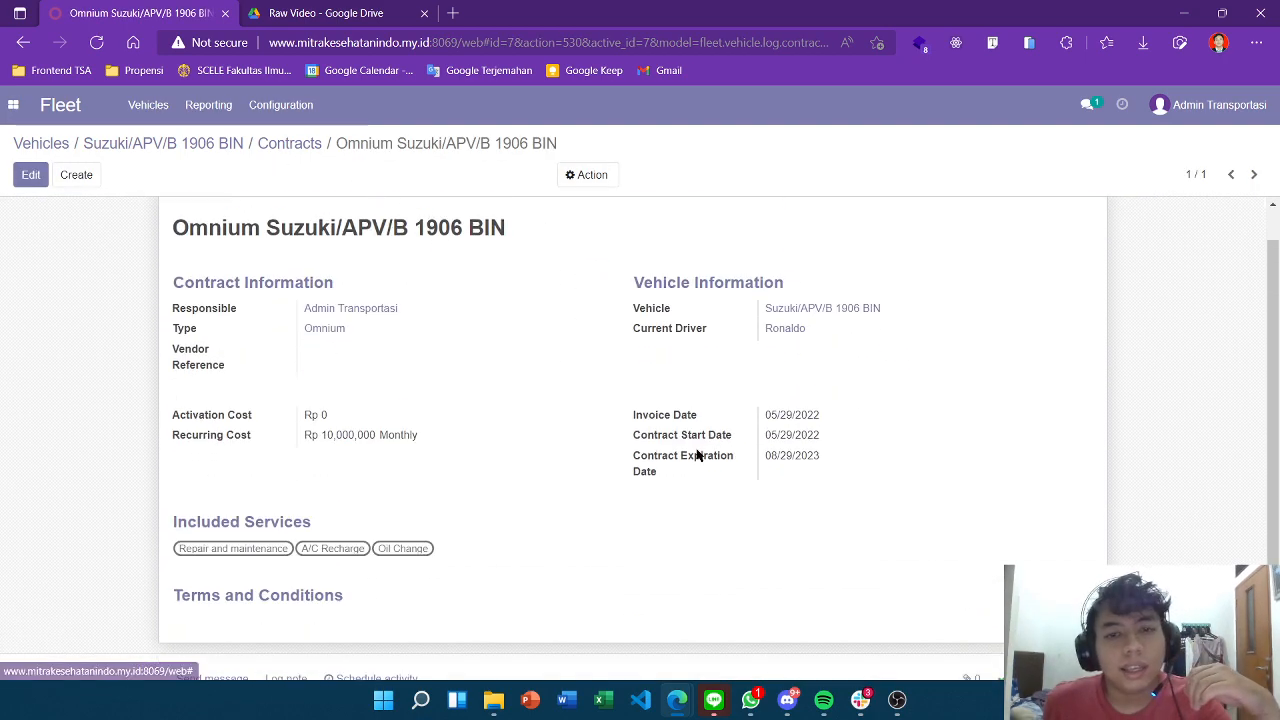
scroll(280, 265, up, 1)
click(280, 145)
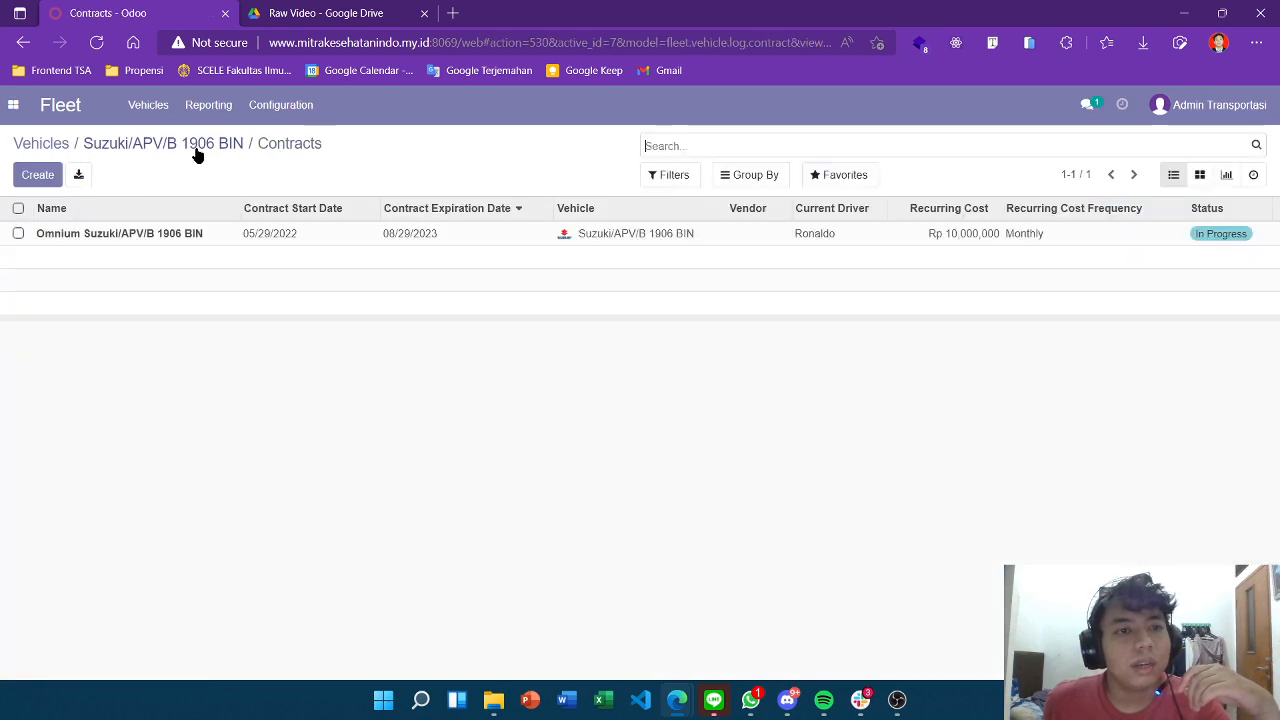
click(197, 145)
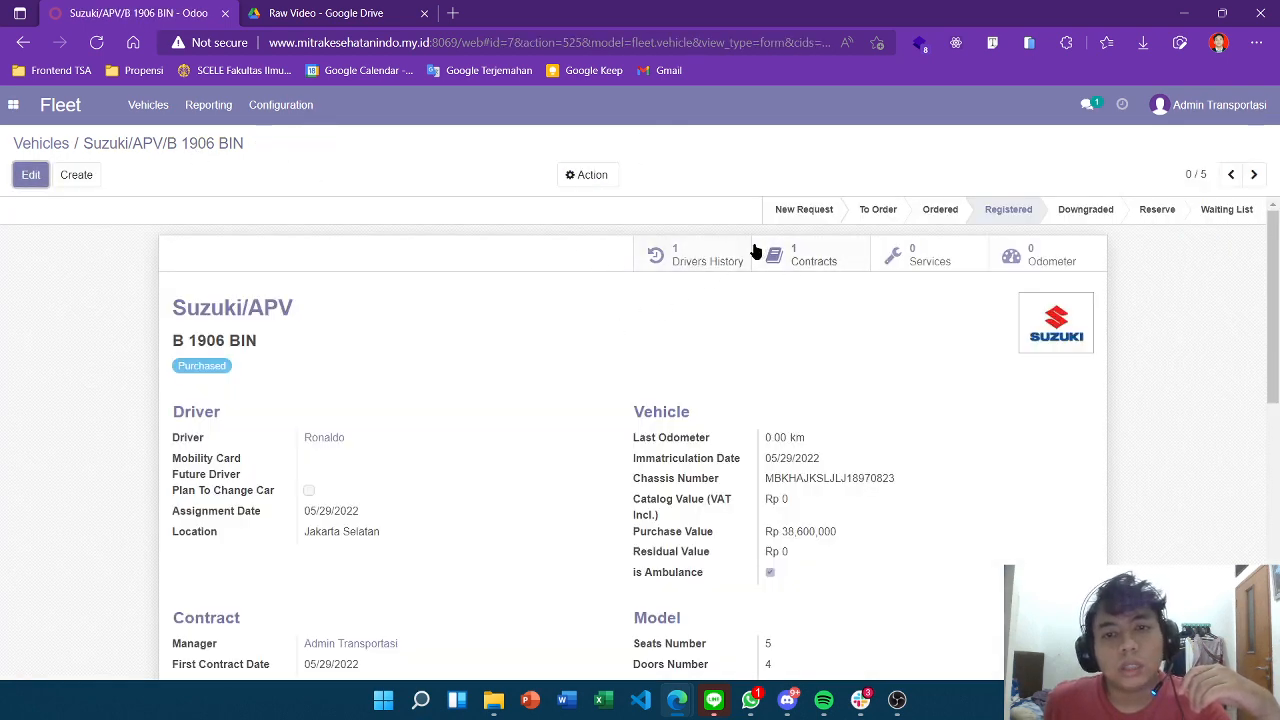
Open the Drivers History and the driver assignment log's Attachments page.
click(705, 256)
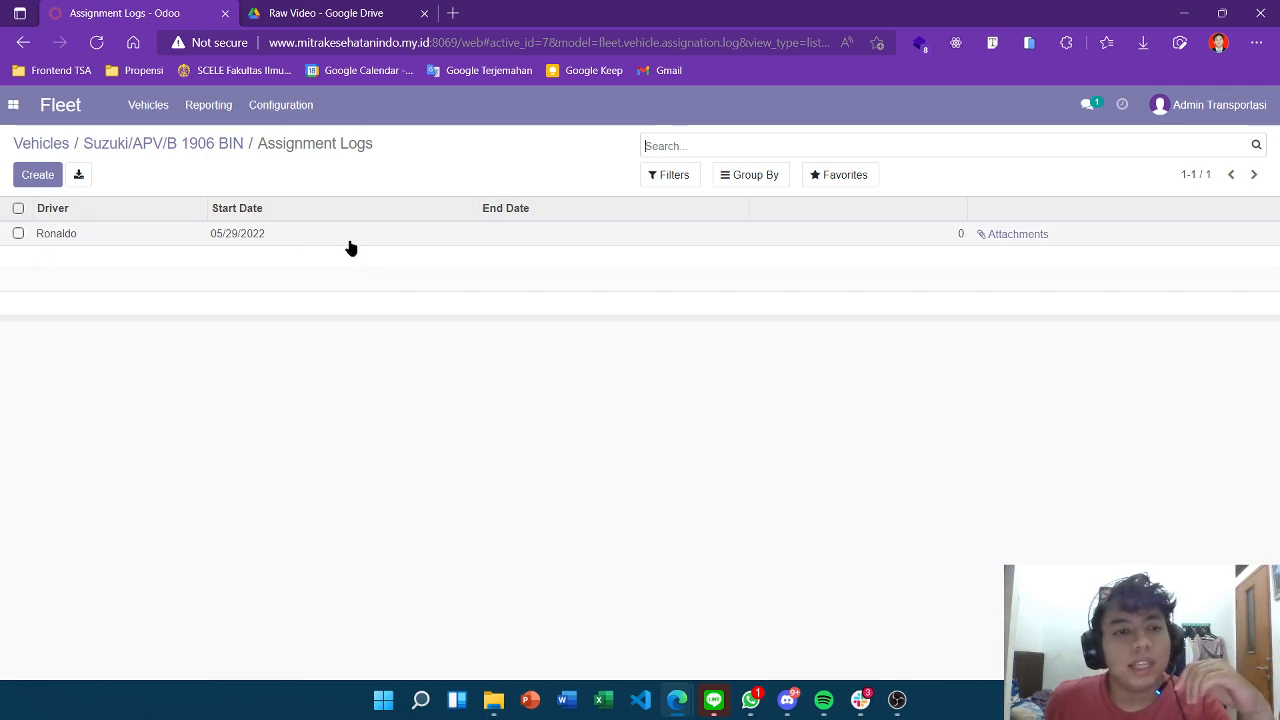
click(1020, 234)
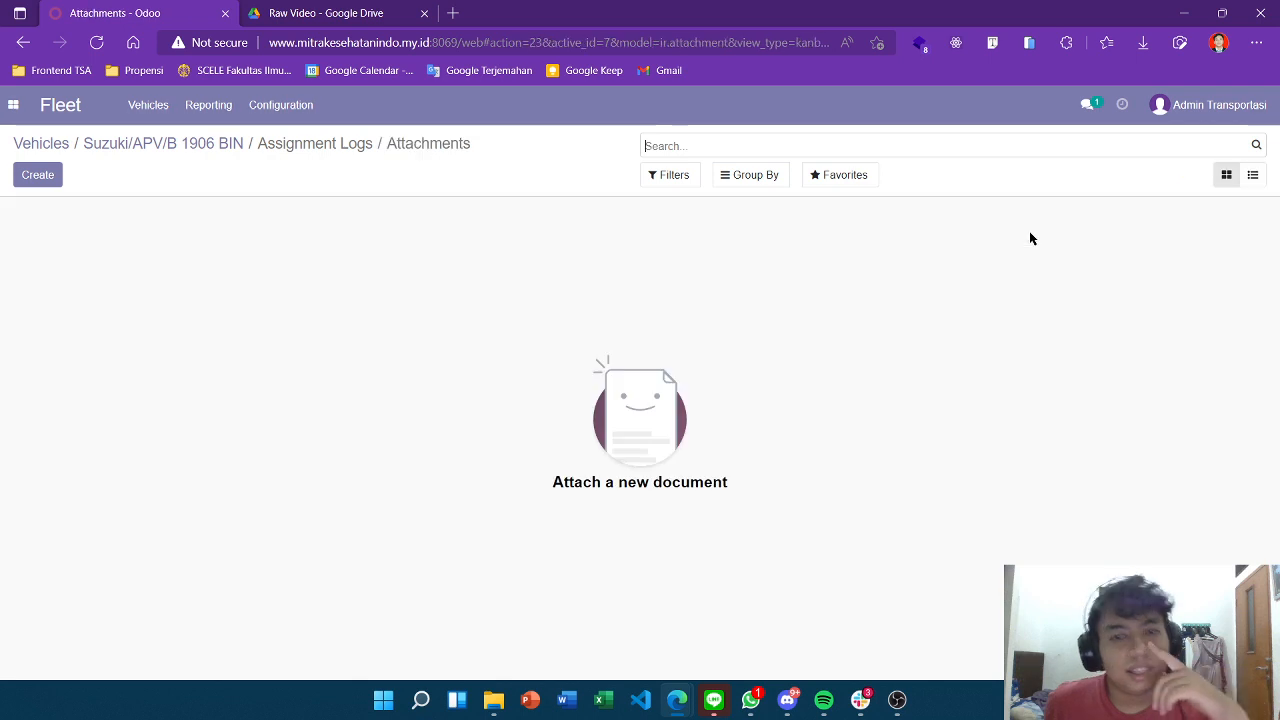
Start a URL-type attachment named 'Jemput di Galaxy' and open a blank browser tab.
click(40, 176)
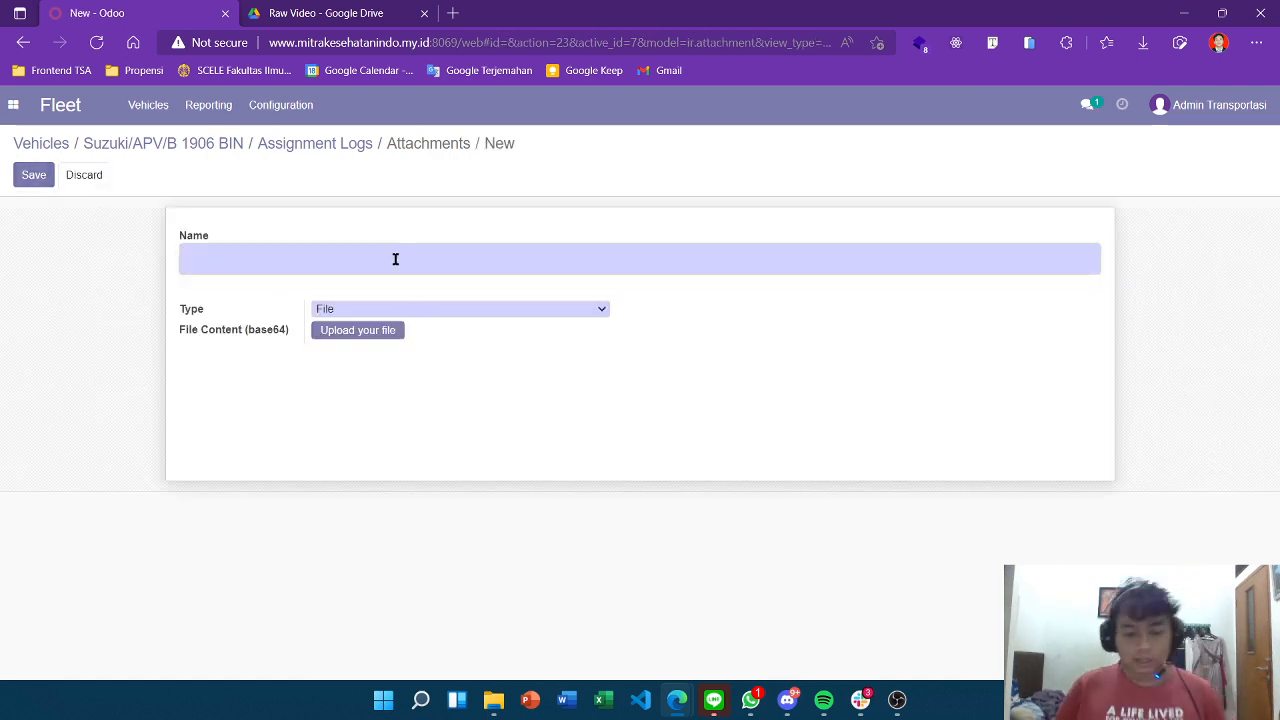
text(Jempu)
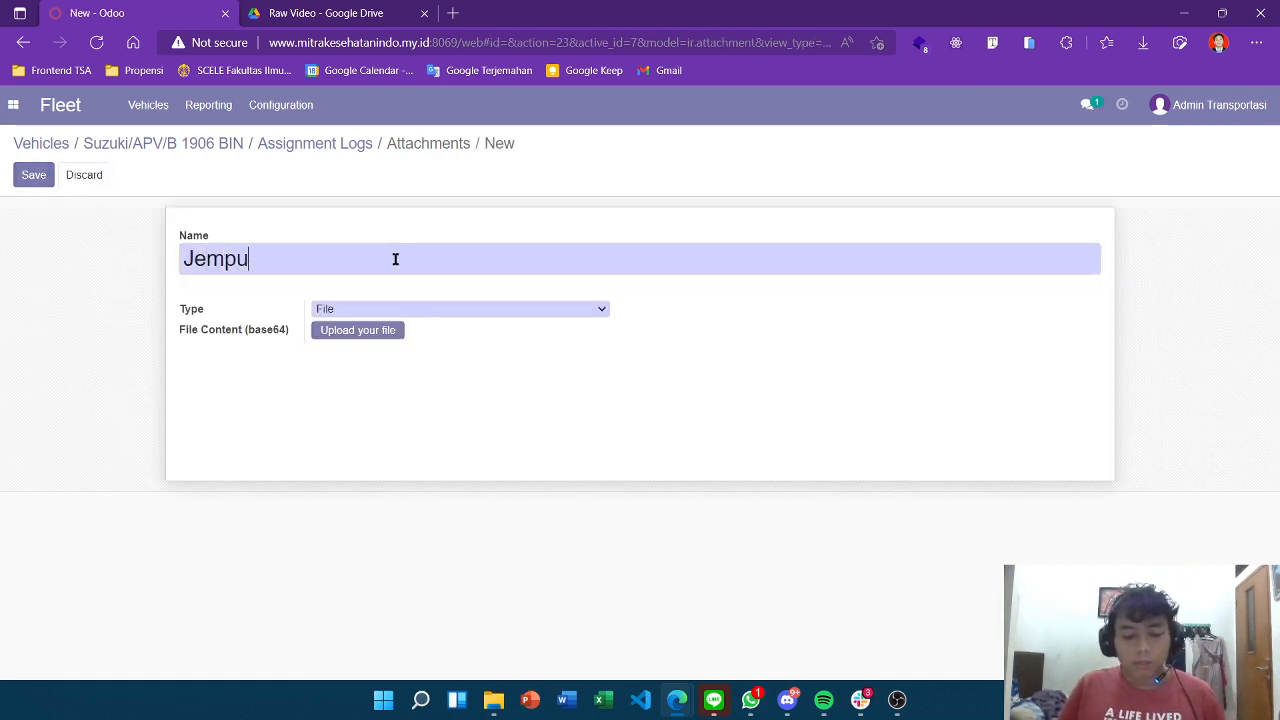
text(t di Galaxy)
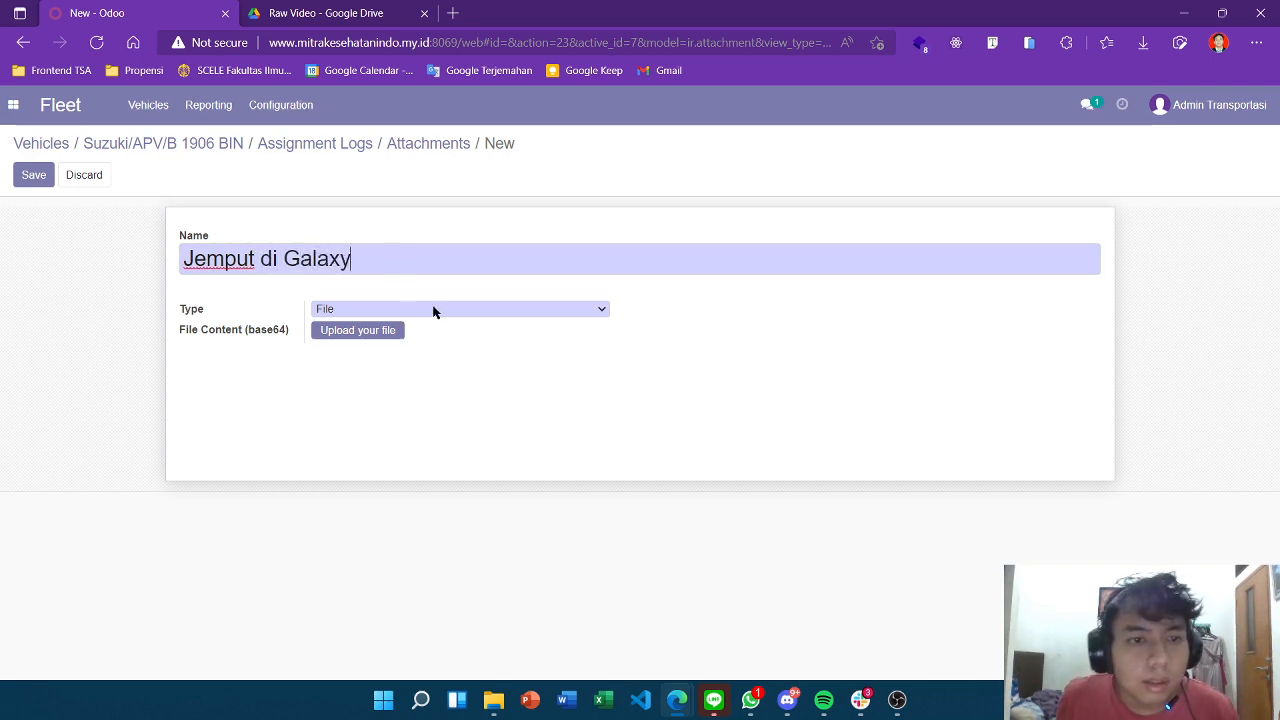
click(433, 310)
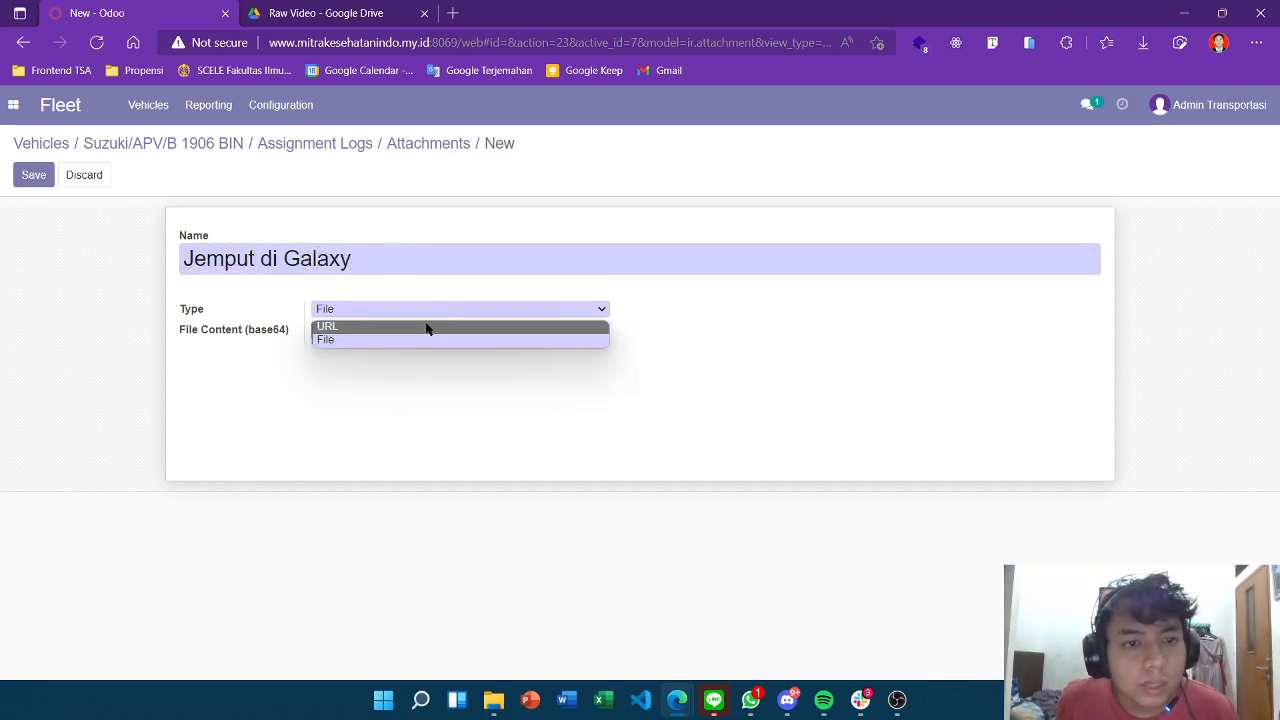
click(428, 328)
click(453, 13)
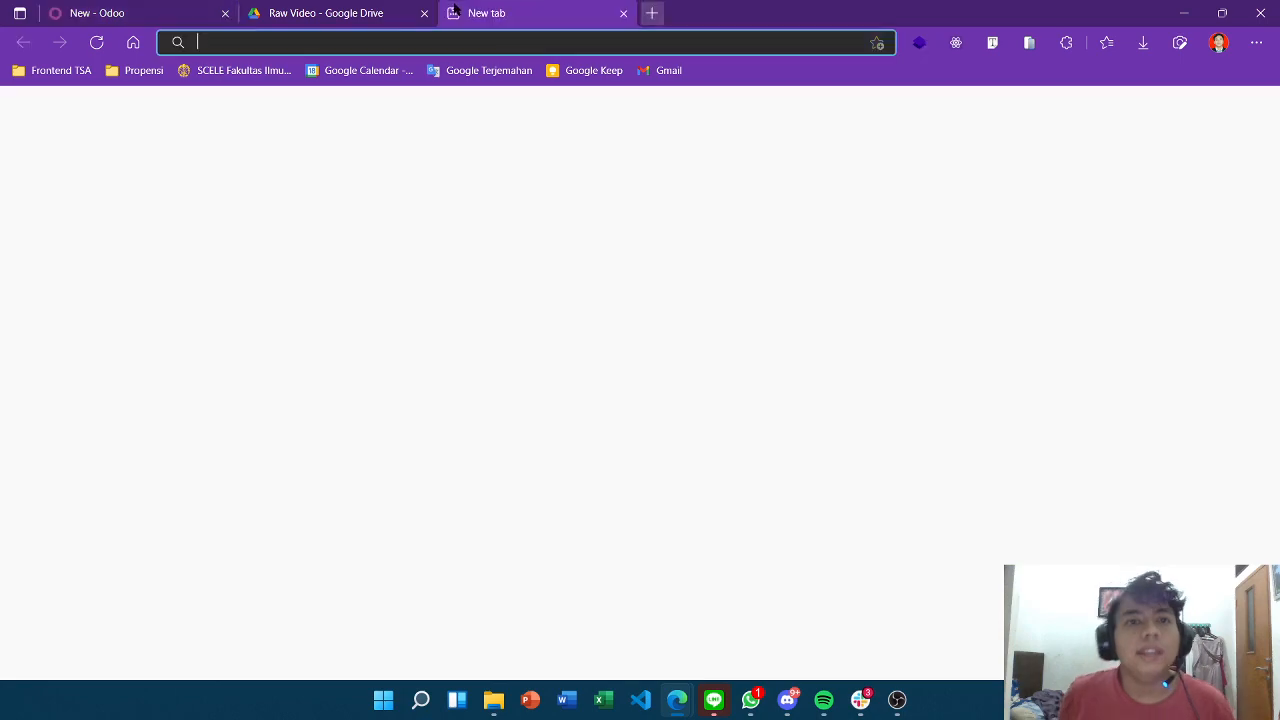
Search for 'bekasi galaxy' and open Google Maps directions to Grand Galaxy Park.
text(map galaxy)
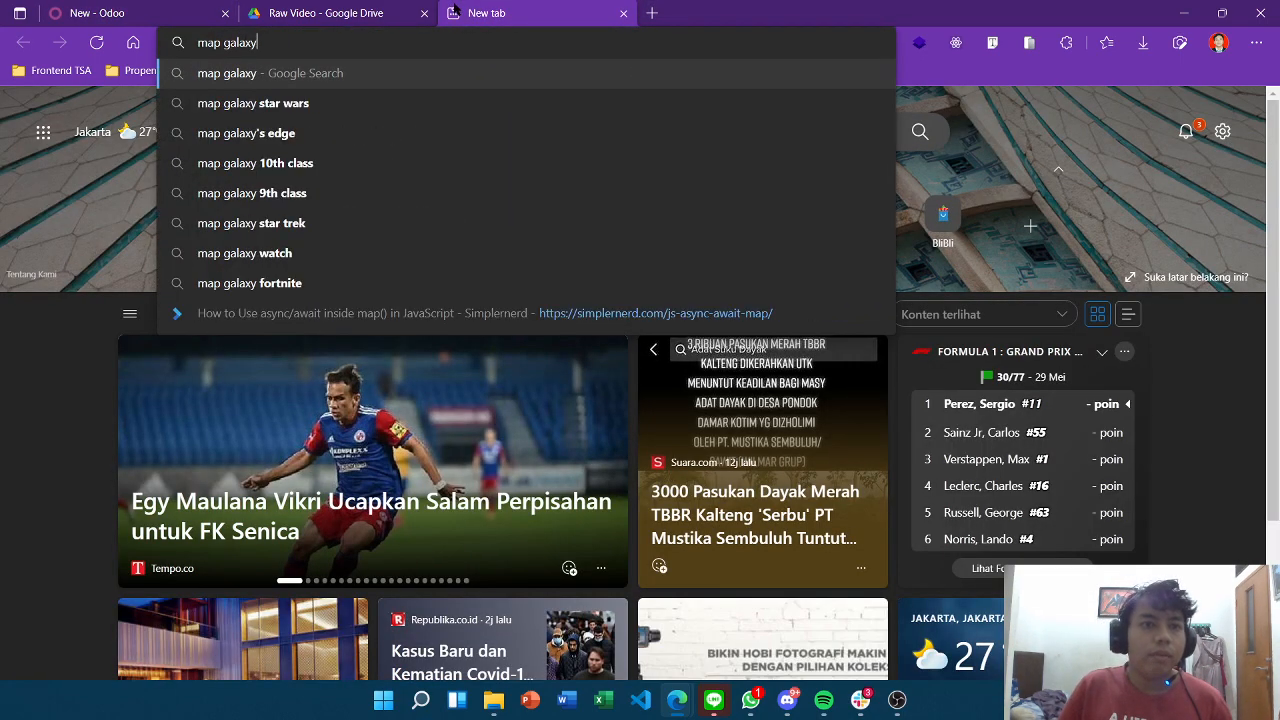
key(Return)
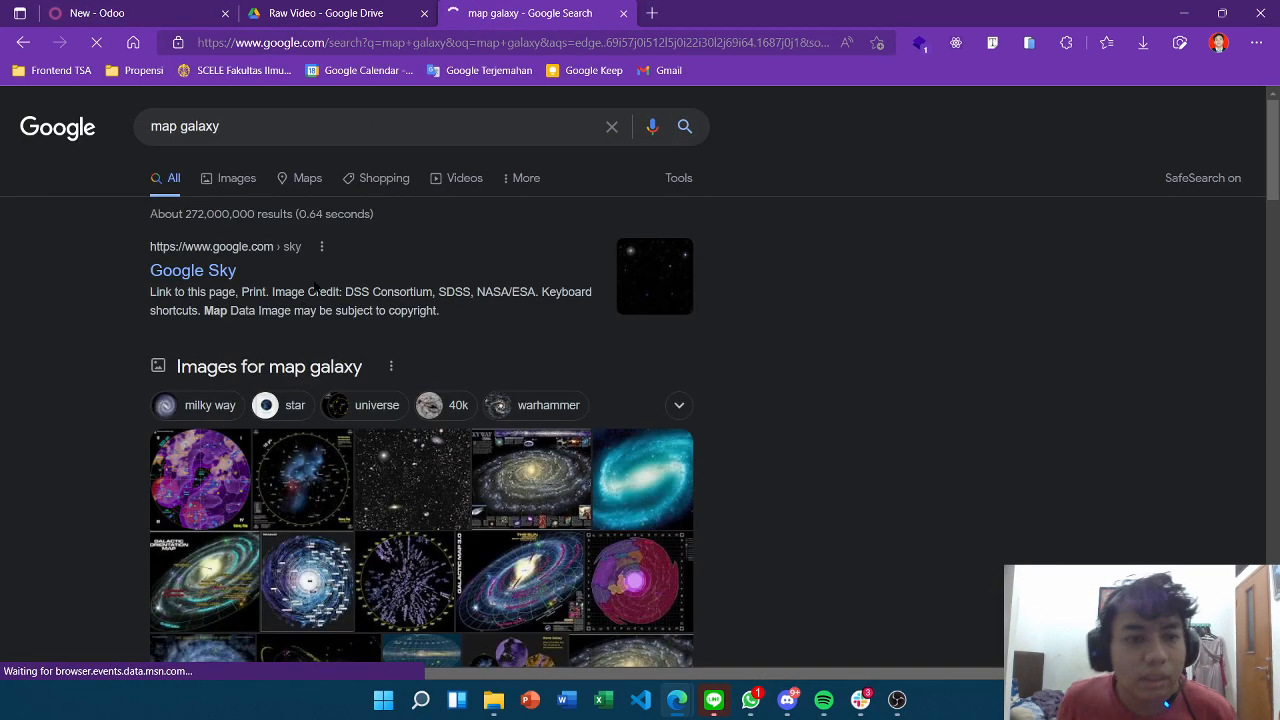
click(386, 43)
text(bekasi gala)
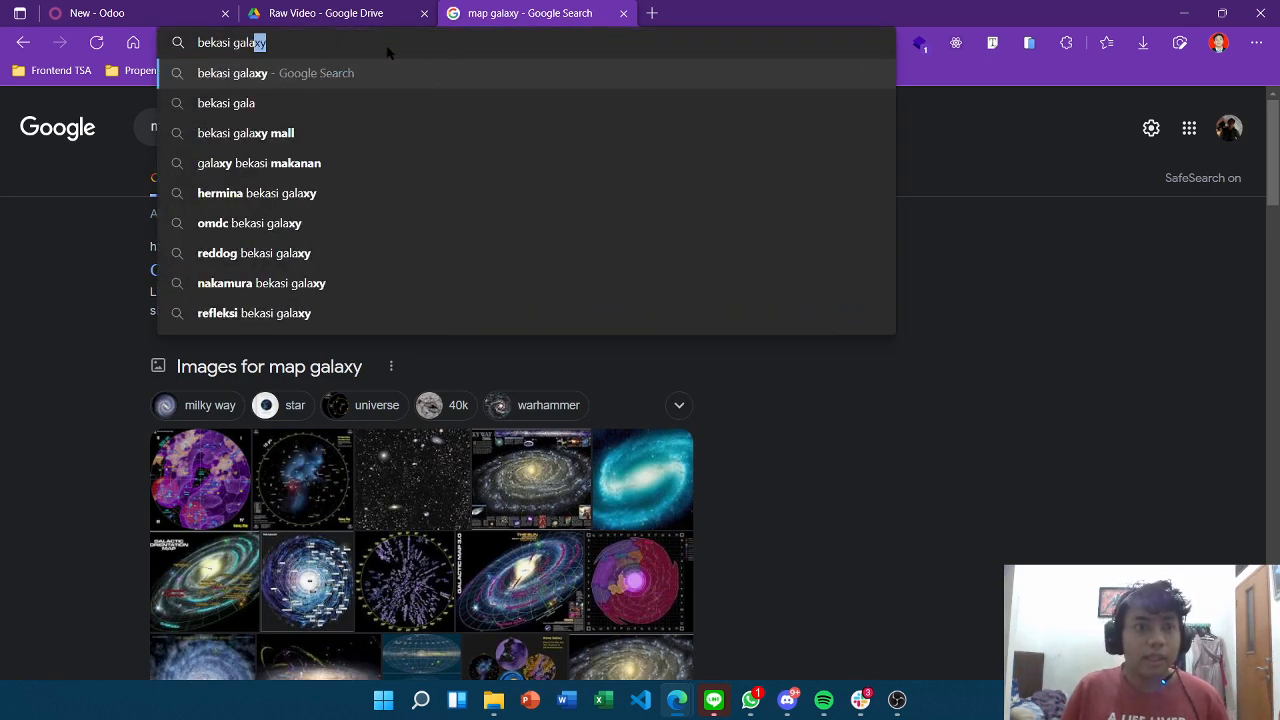
key(Return)
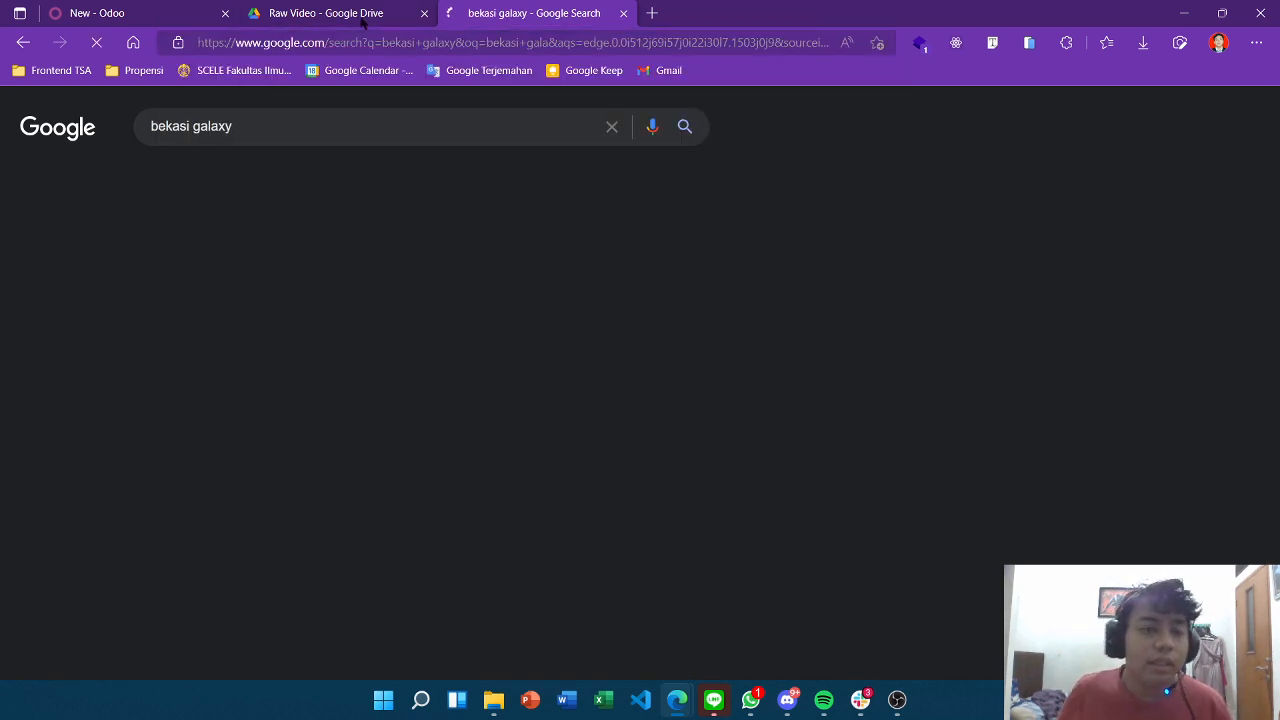
scroll(934, 409, down, 1)
scroll(934, 400, up, 1)
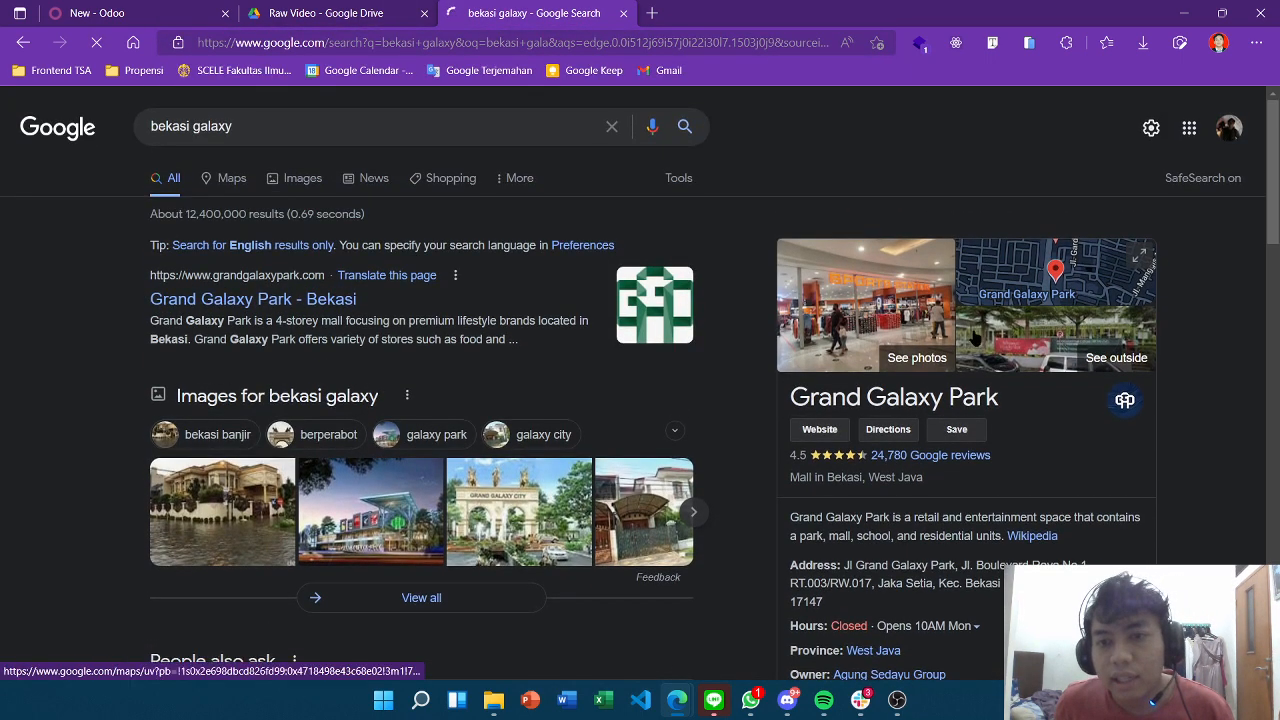
scroll(930, 390, down, 2)
scroll(914, 382, up, 1)
click(908, 343)
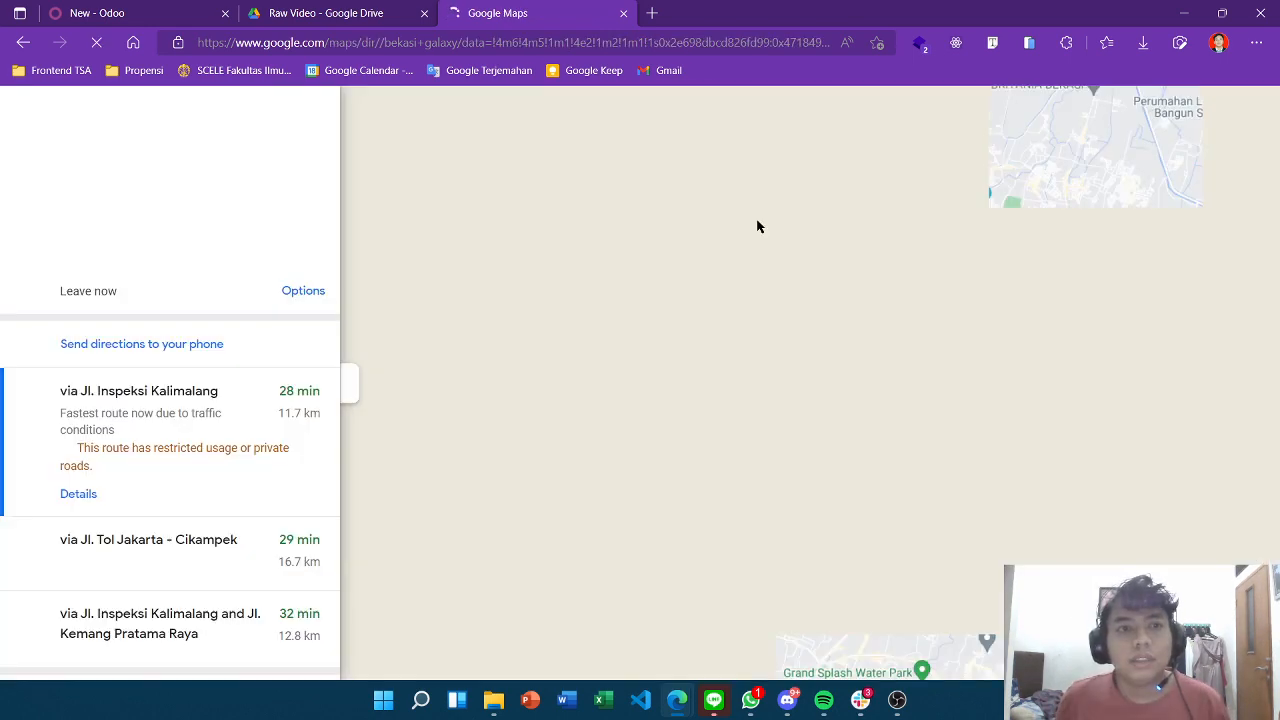
Copy the Grand Galaxy Park directions link and return to the Odoo attachment form.
click(624, 49)
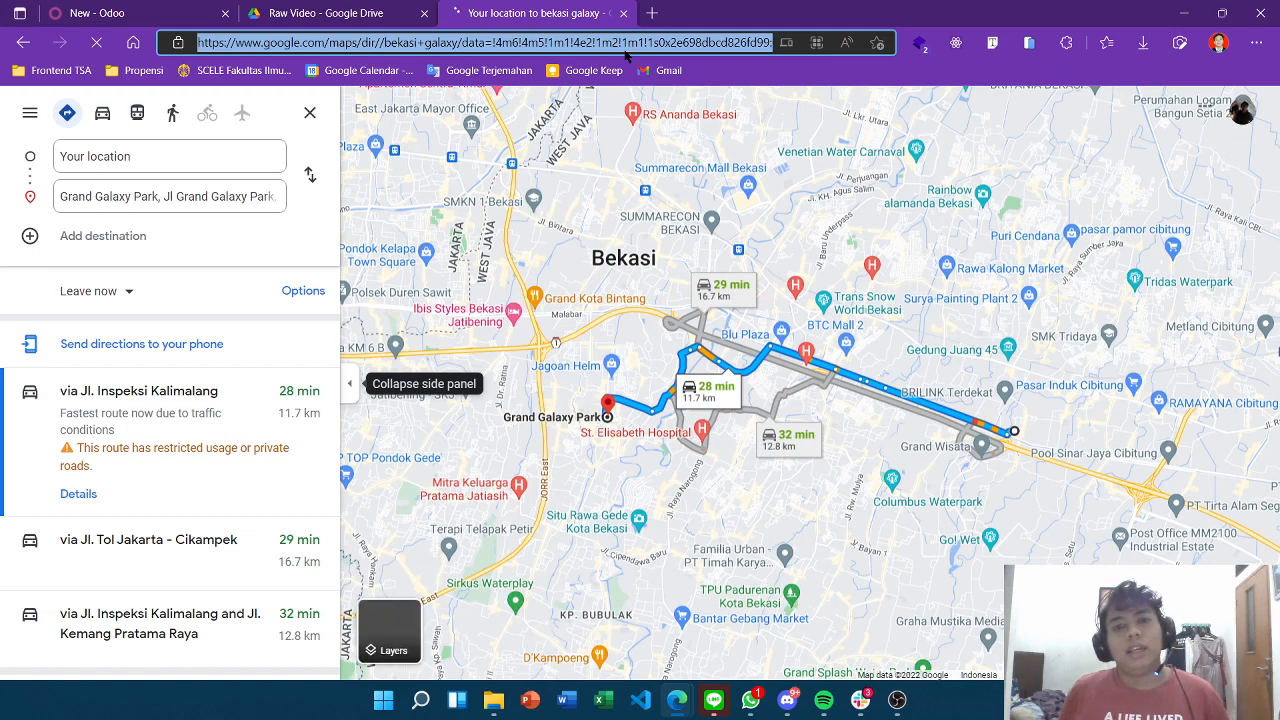
click(159, 198)
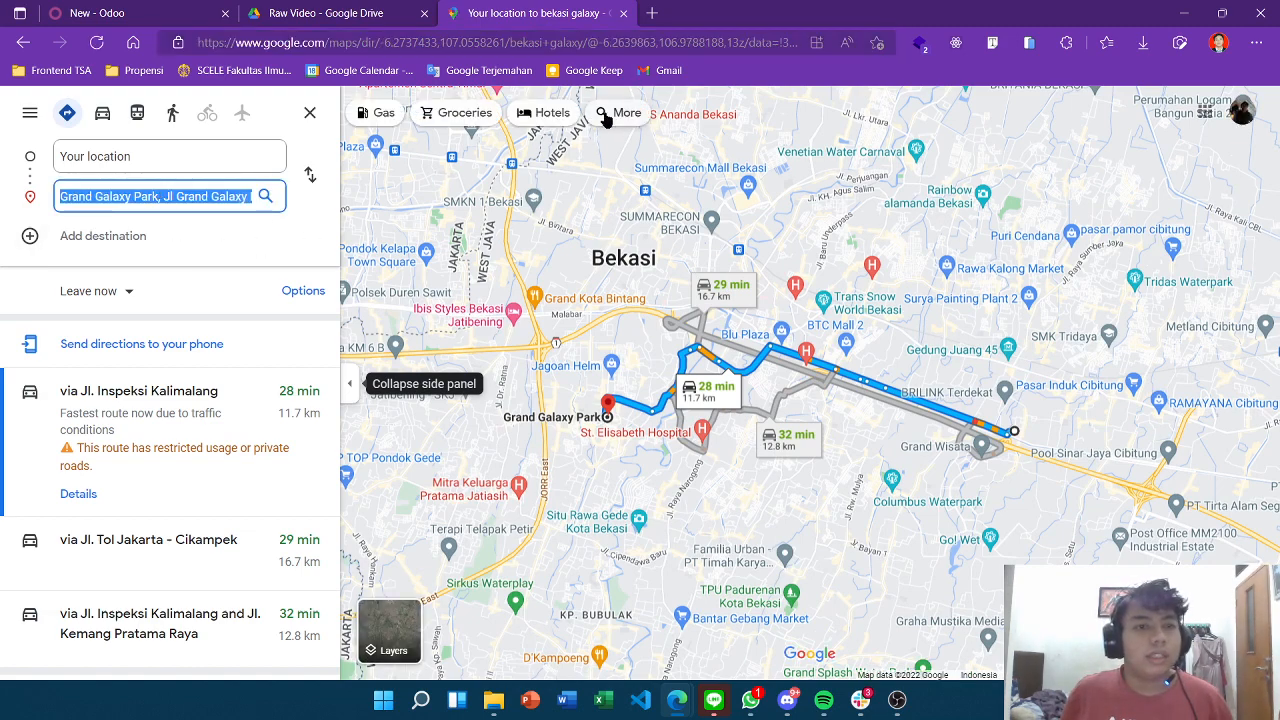
key(alt+Left)
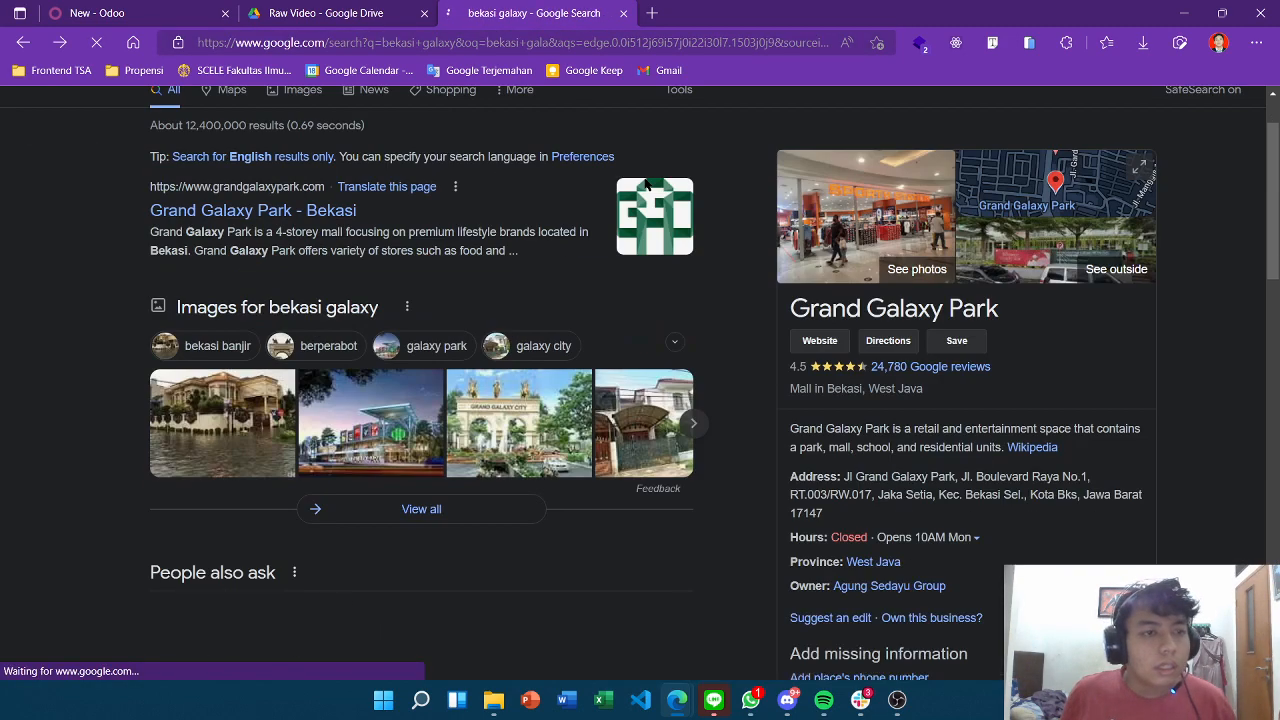
scroll(946, 490, up, 2)
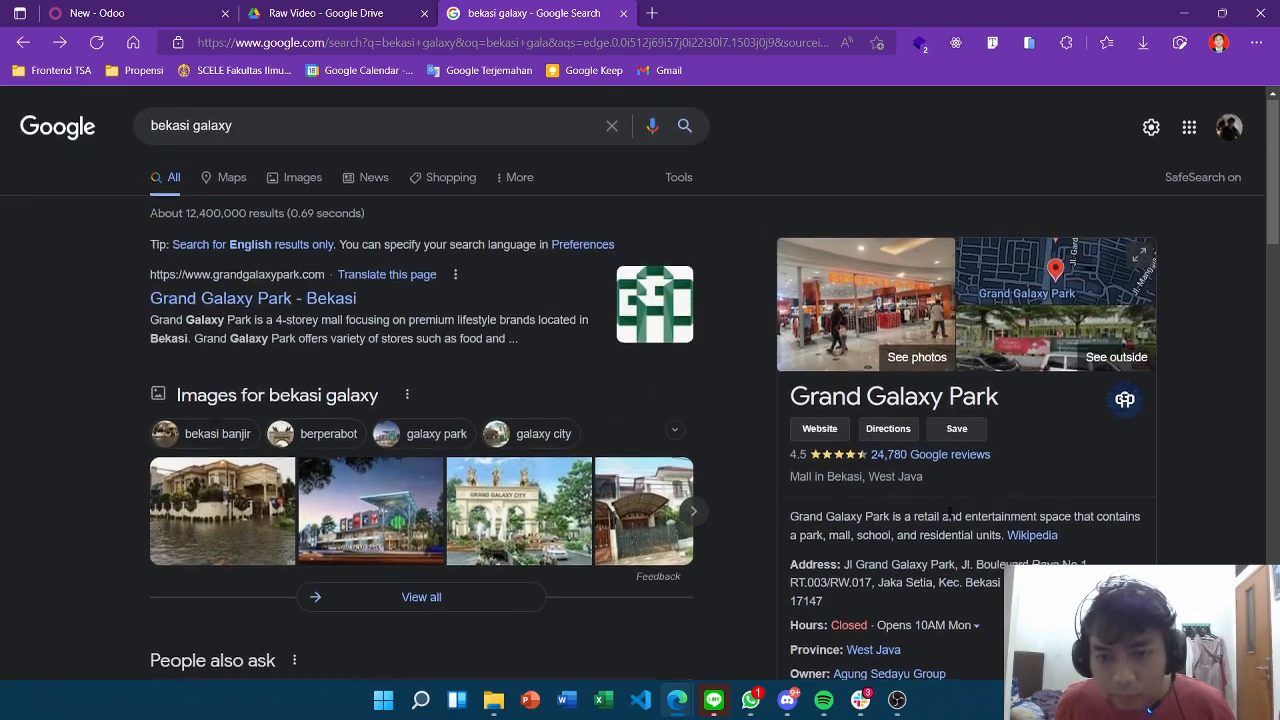
scroll(932, 474, down, 3)
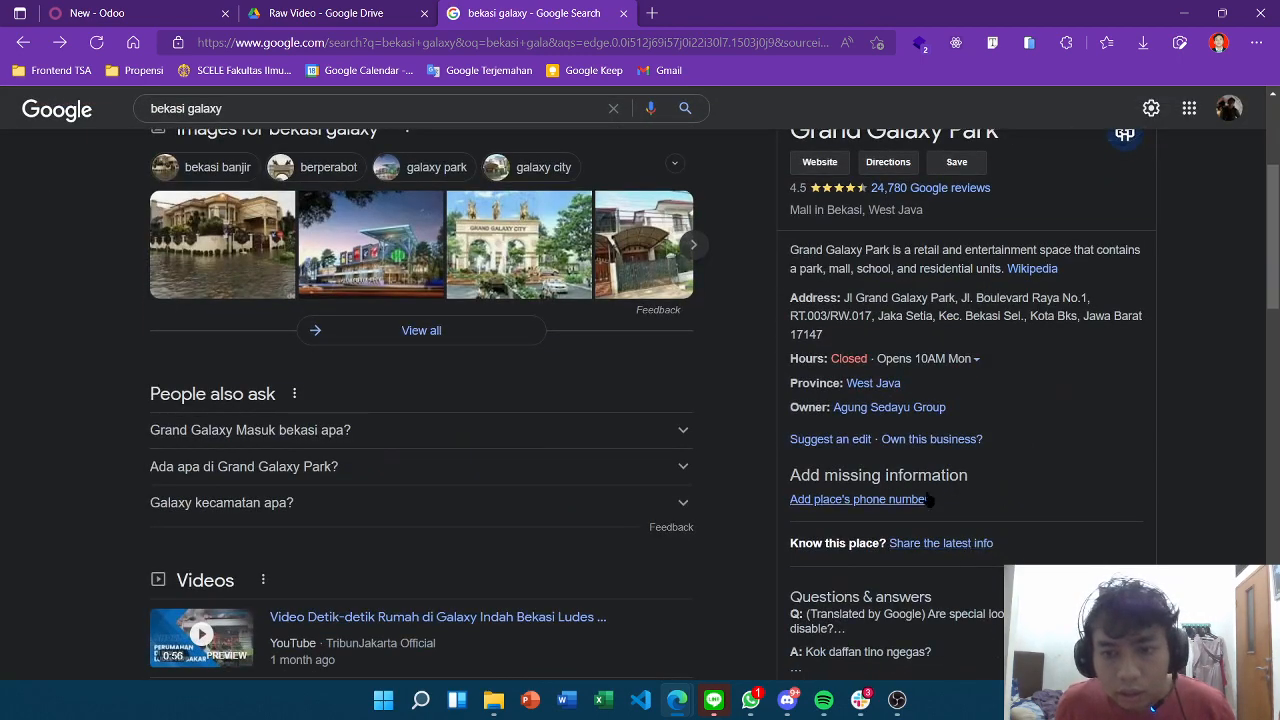
scroll(900, 495, up, 3)
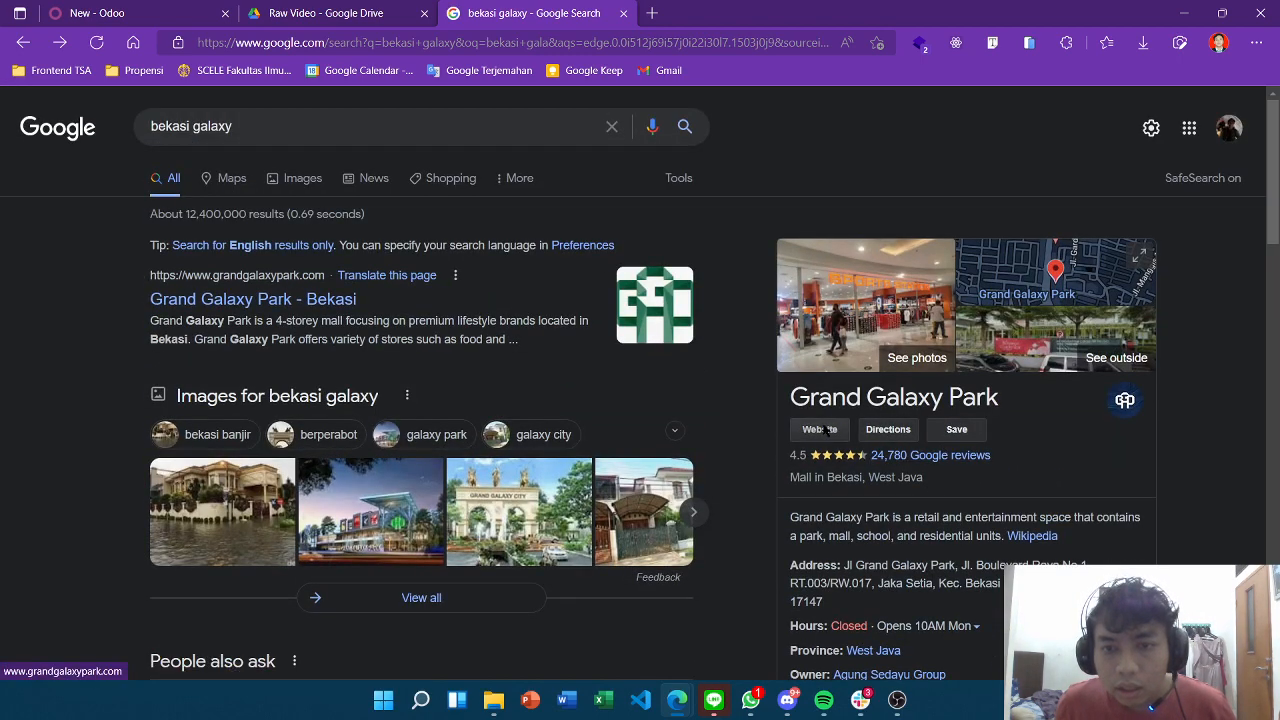
click(890, 430)
click(325, 45)
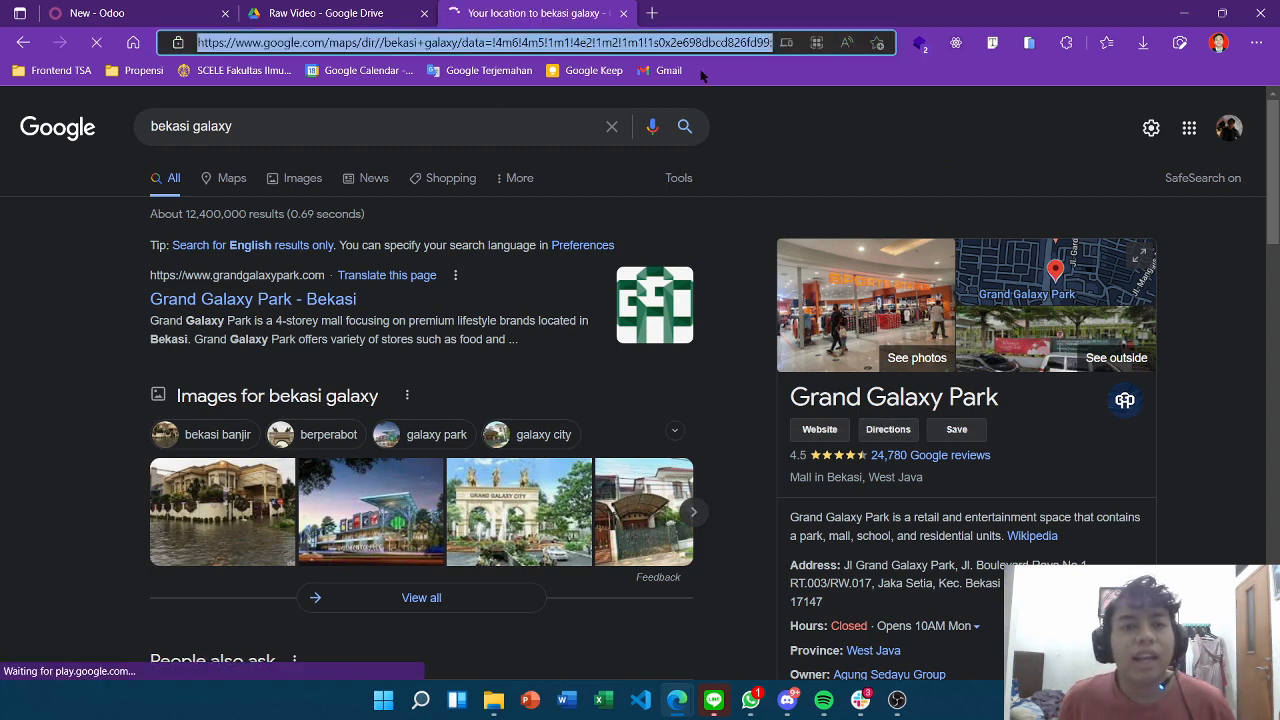
key(ctrl+Tab)
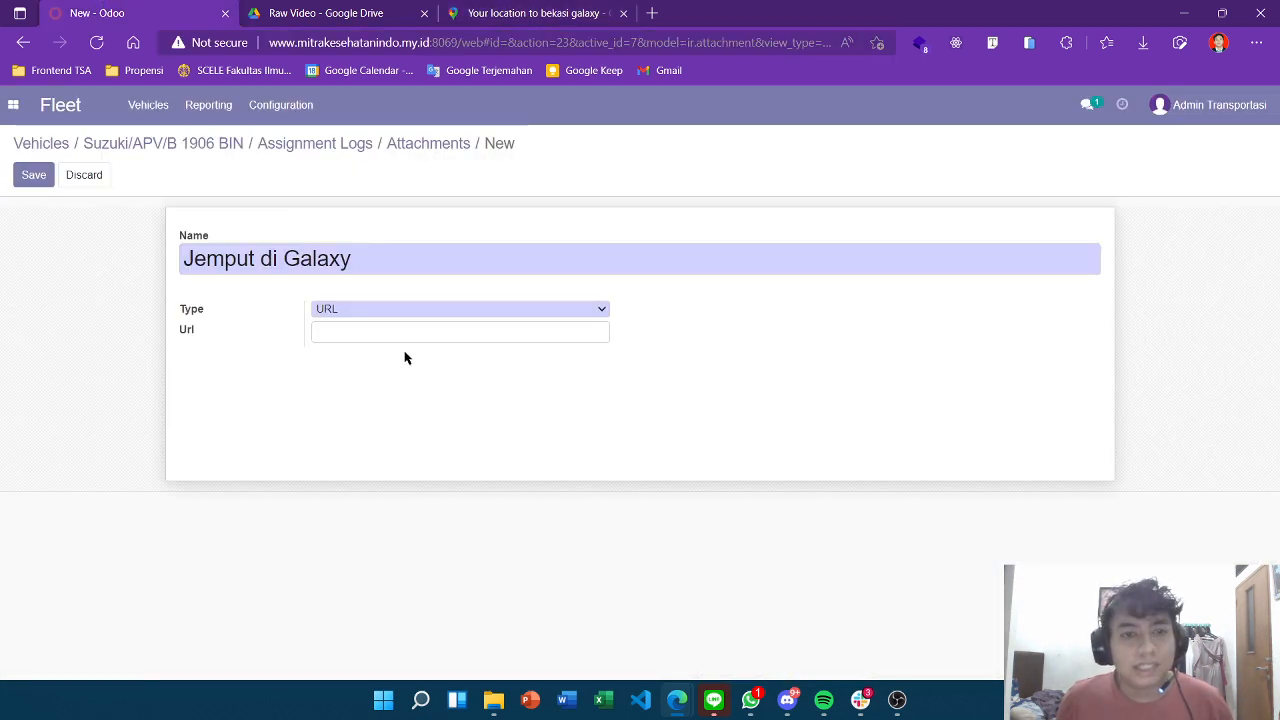
Paste the Maps link as the URL and save the attachment as 'Jemput di Galaxy keadaan darurat'.
click(393, 341)
key(ctrl+v)
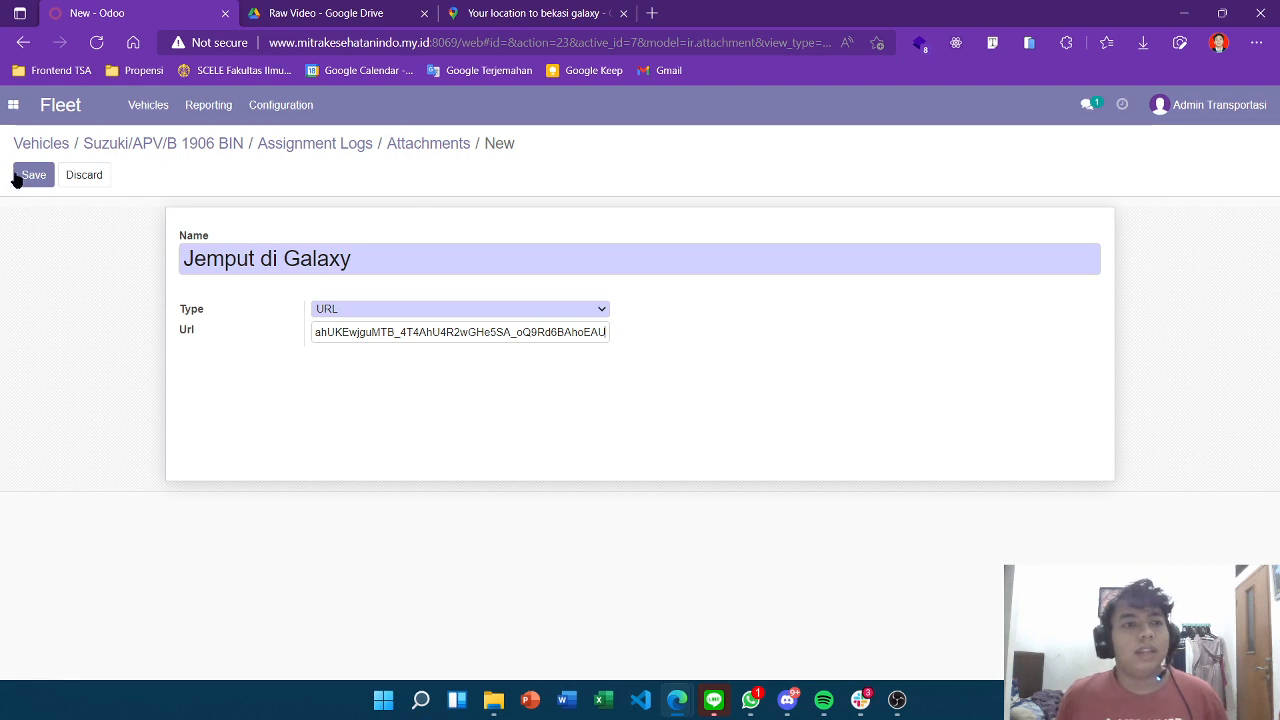
click(376, 255)
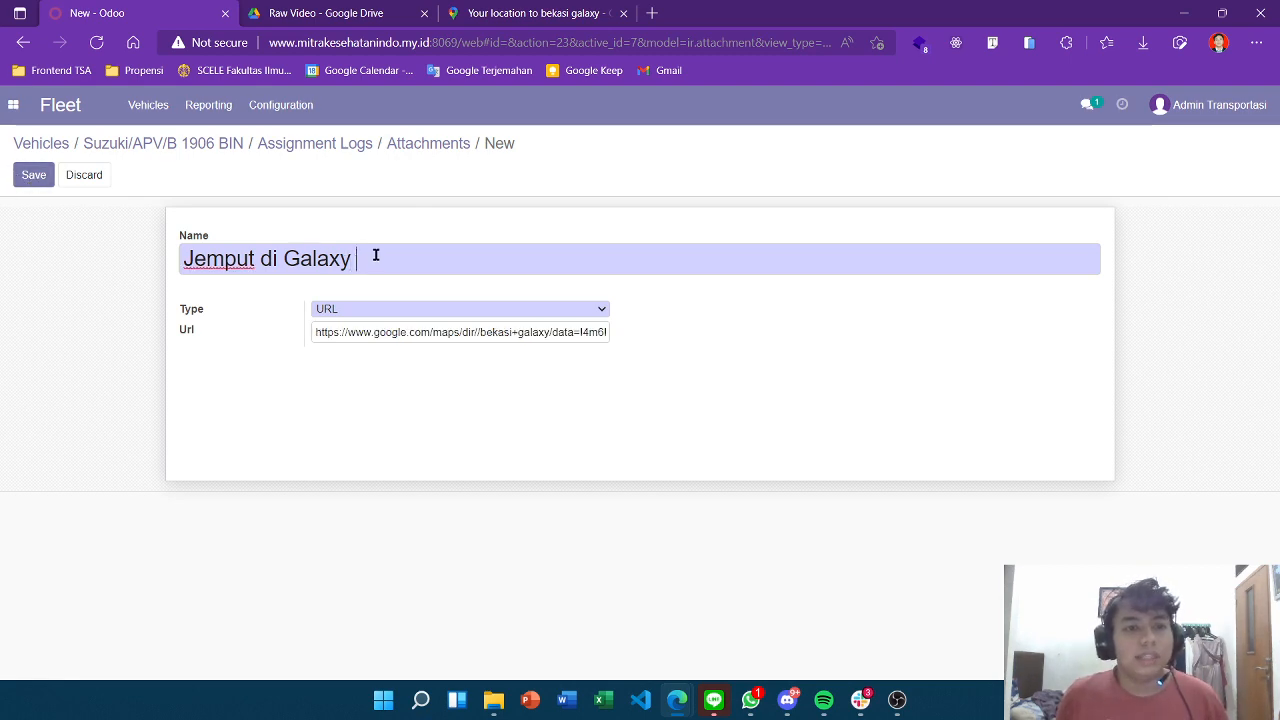
text(keadaa)
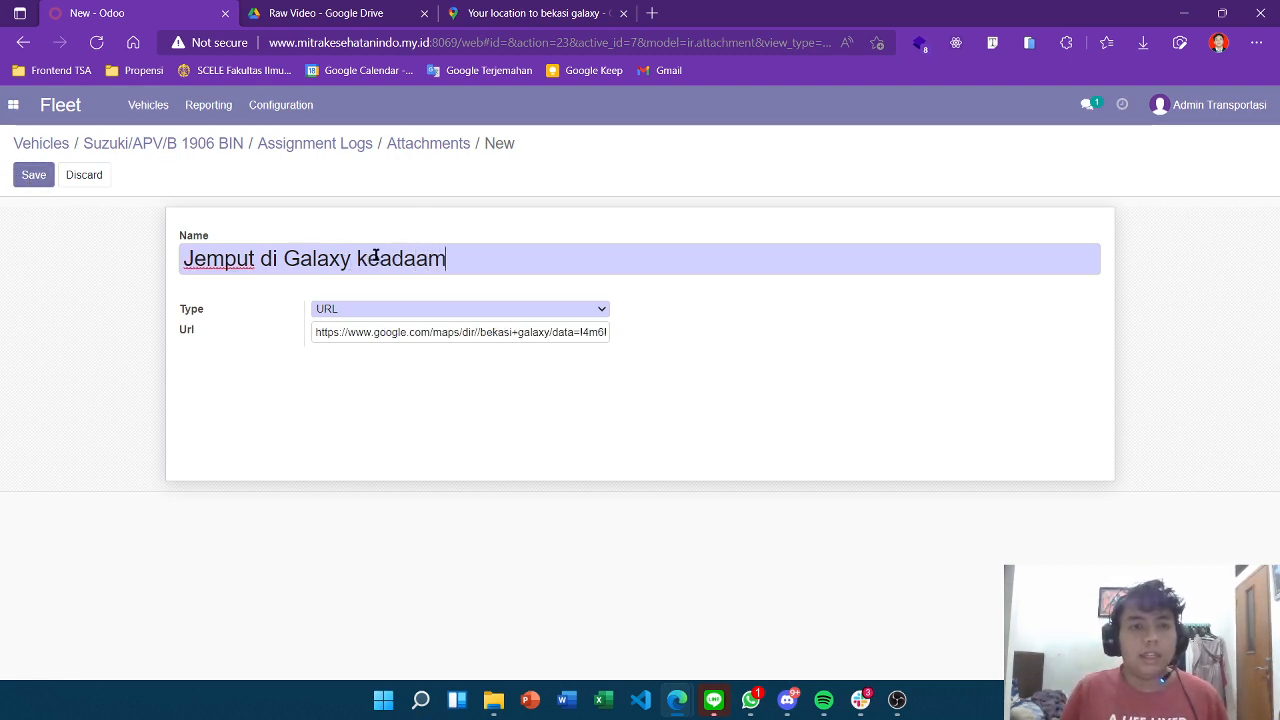
text(n darura)
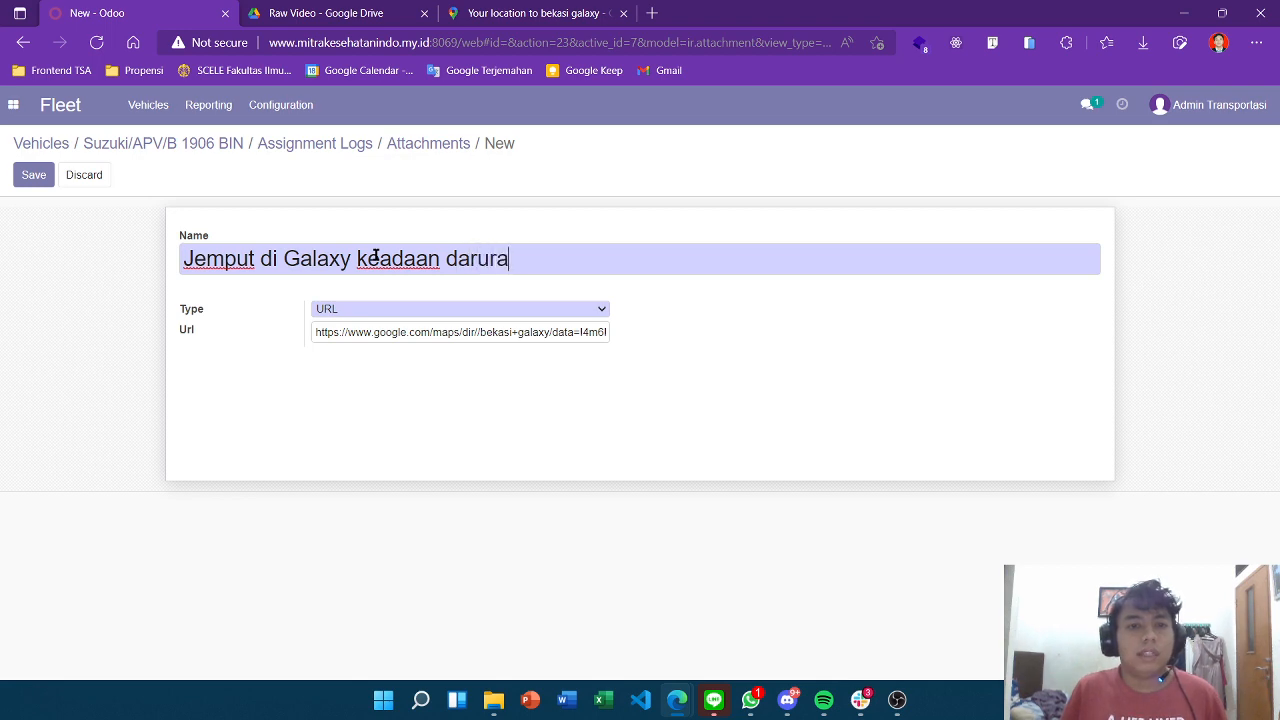
text(t)
click(33, 175)
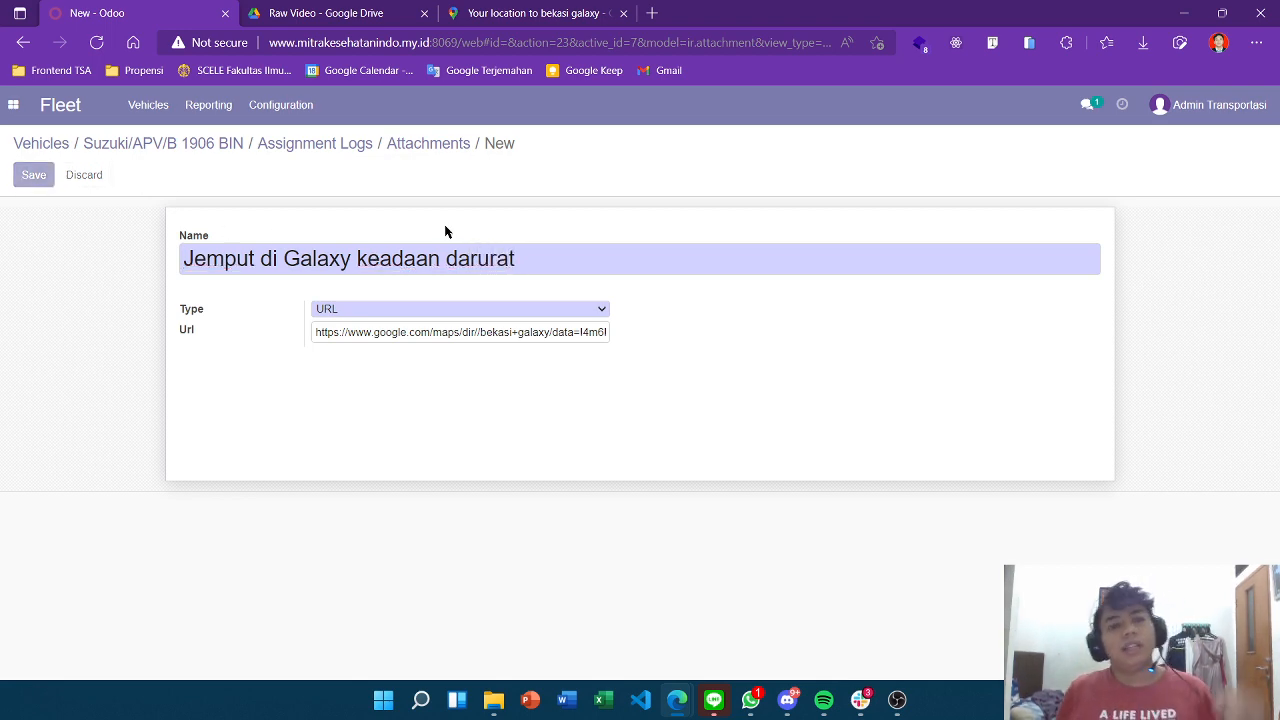
Set the driver assignment log's end date to 05/29/2022 and save it.
click(315, 144)
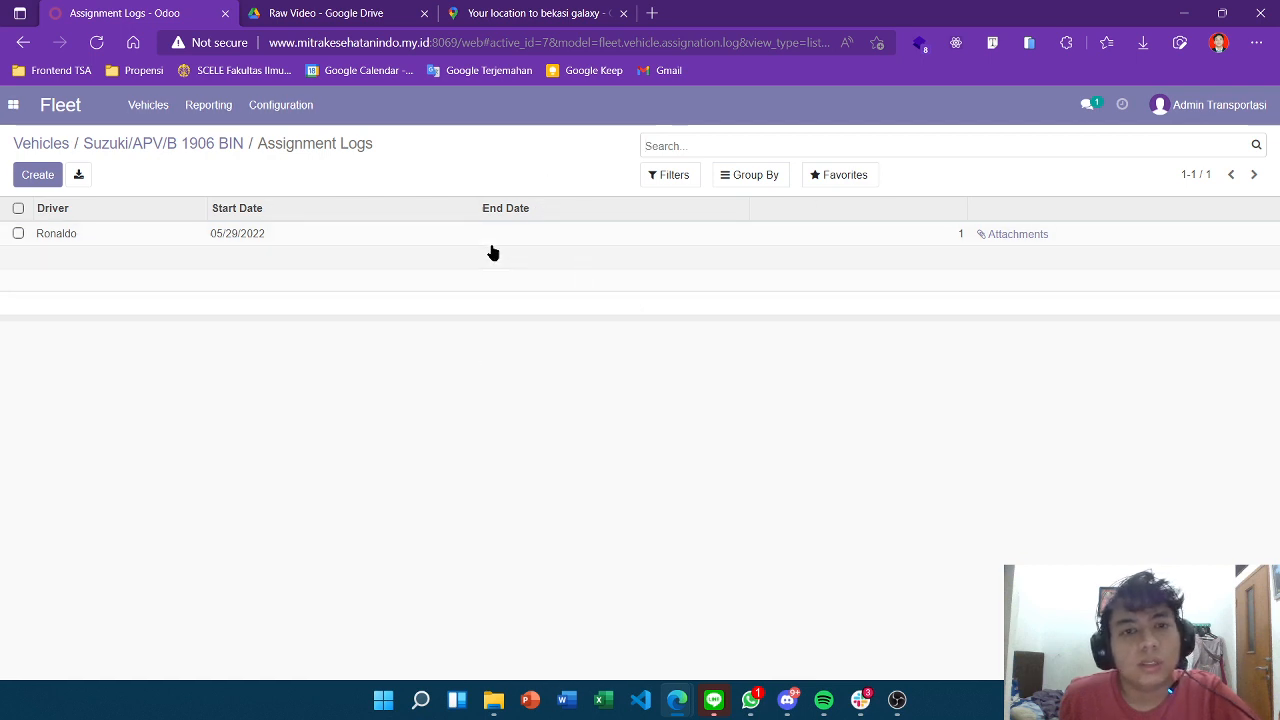
click(262, 236)
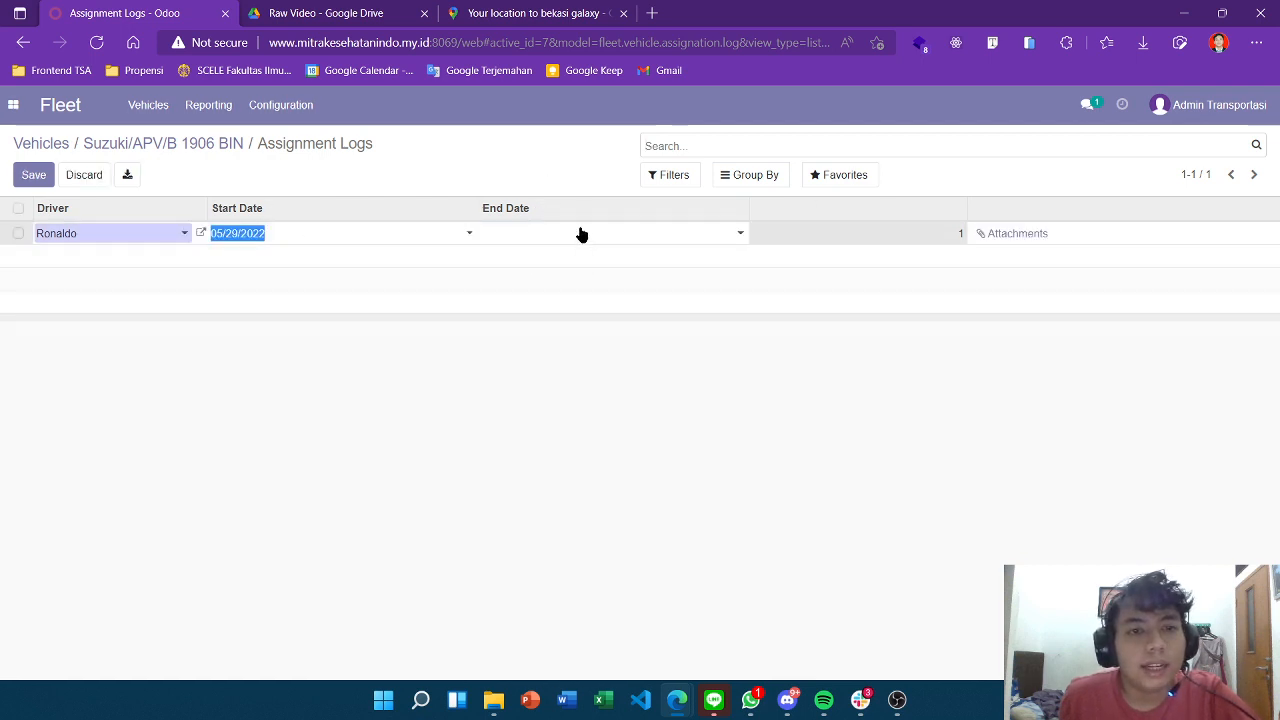
click(733, 234)
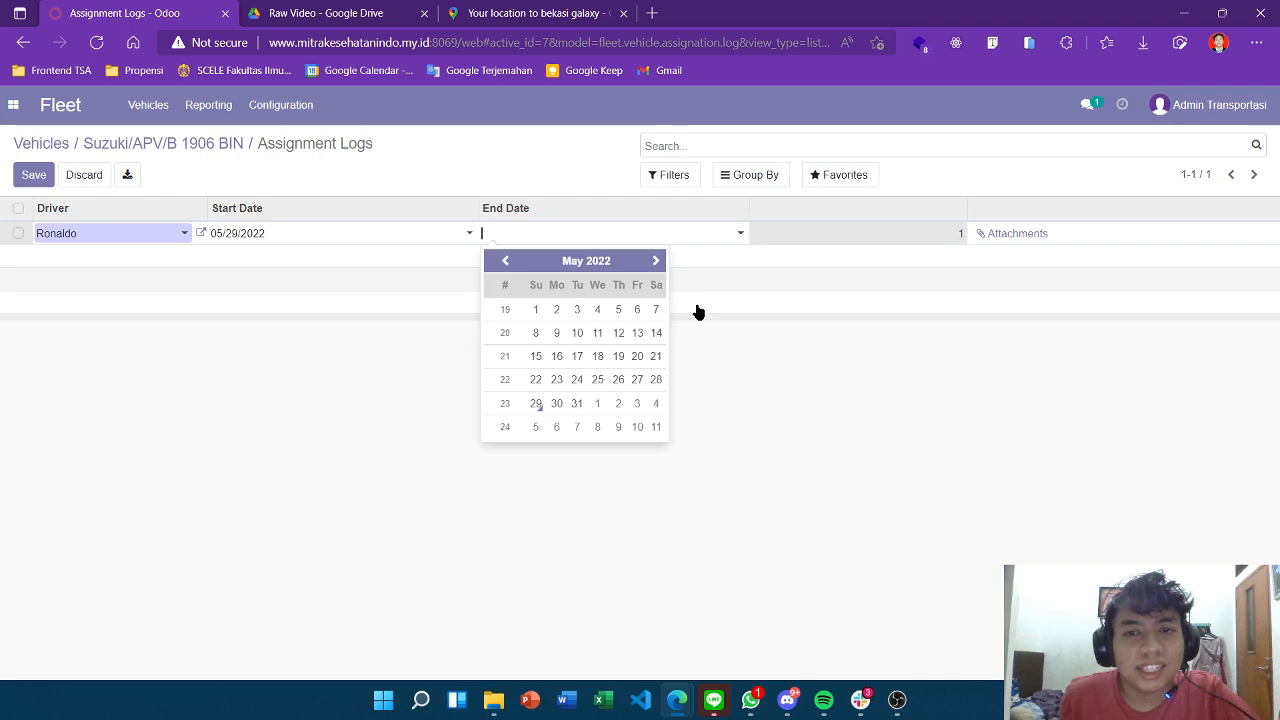
click(540, 405)
click(934, 427)
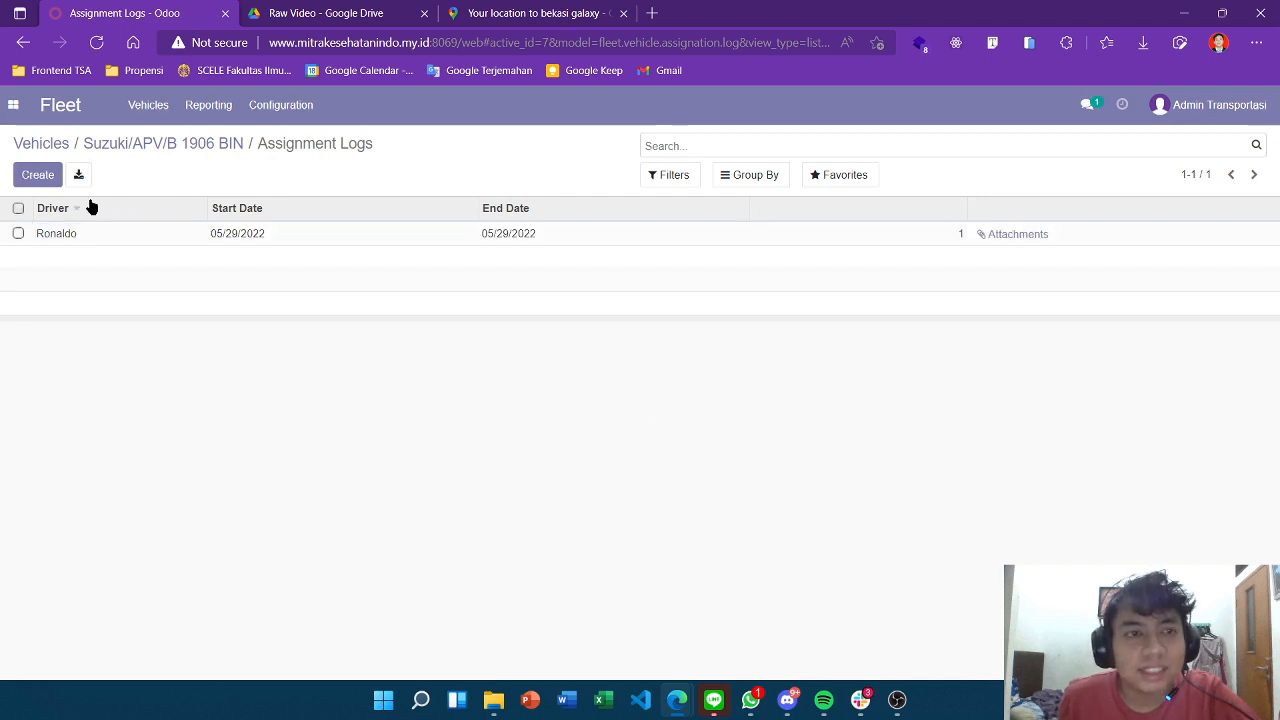
click(183, 145)
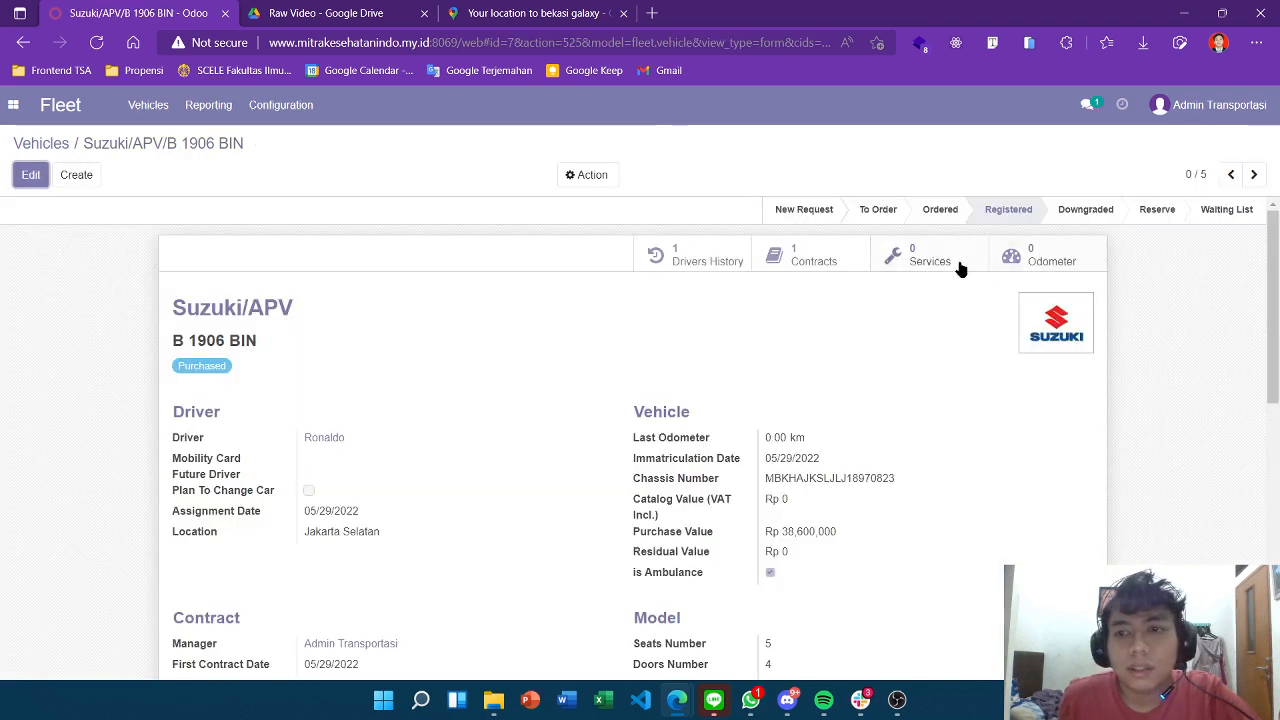
click(1045, 262)
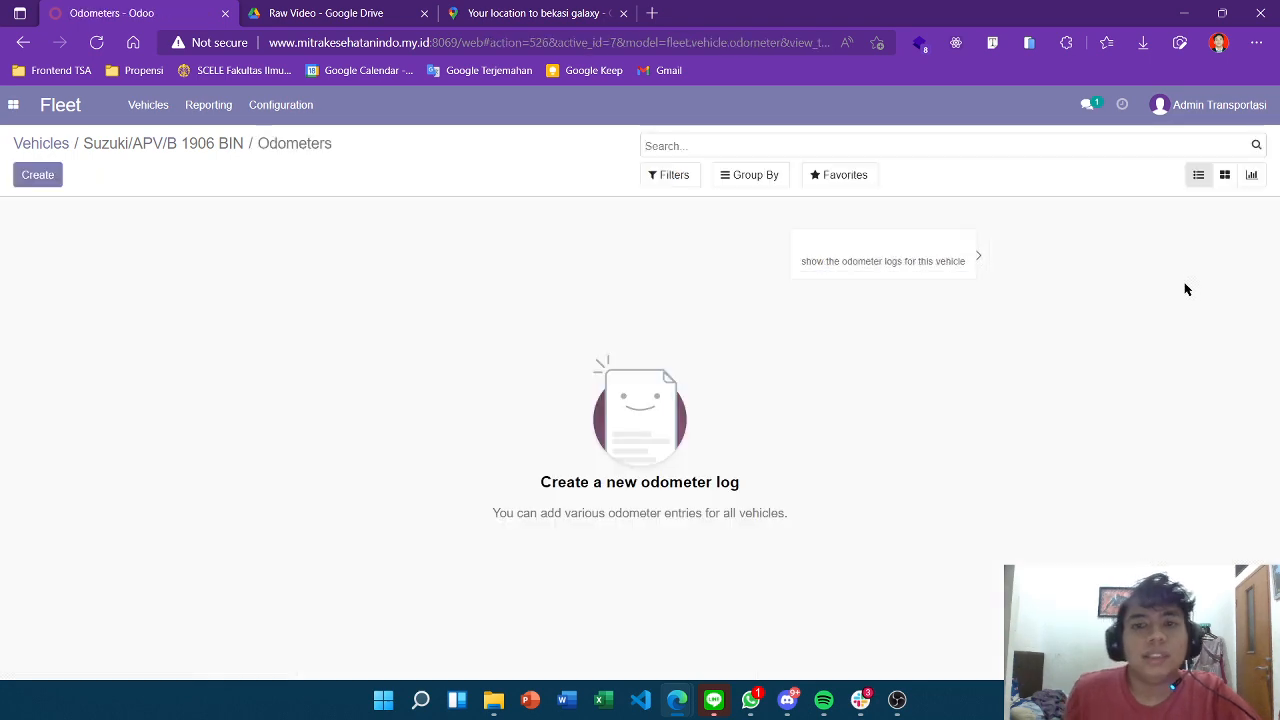
click(31, 180)
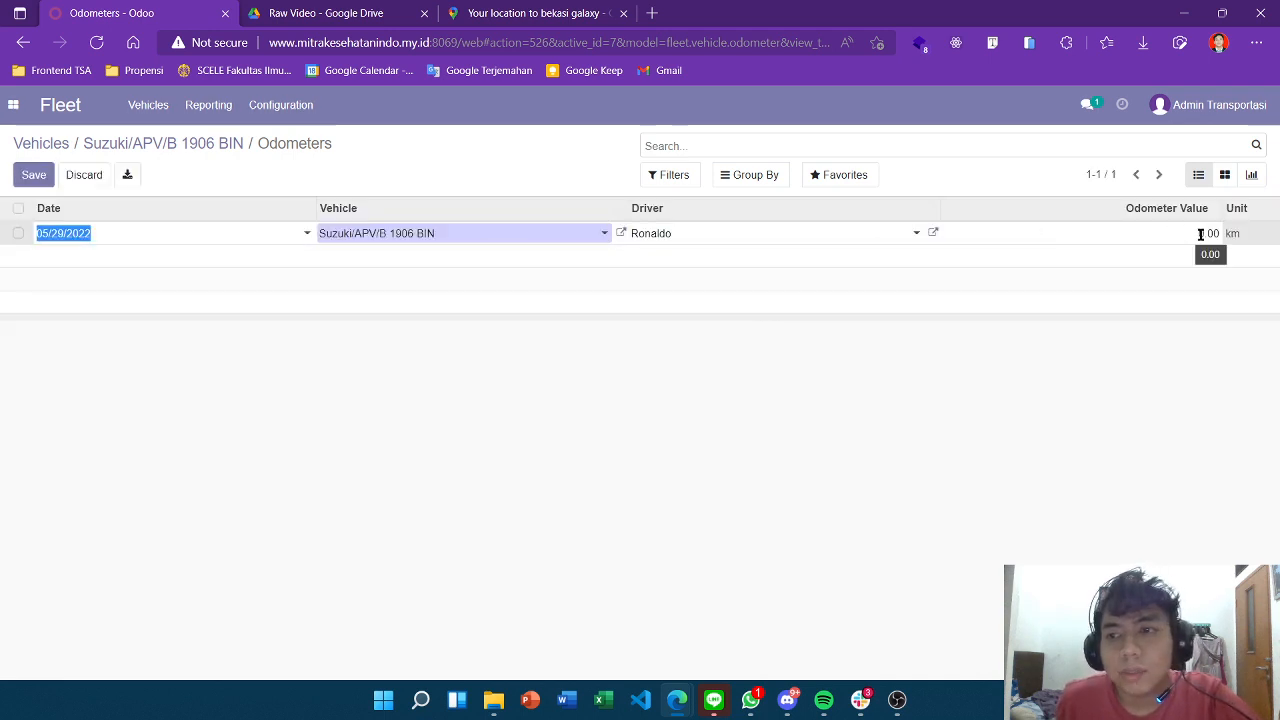
click(1200, 233)
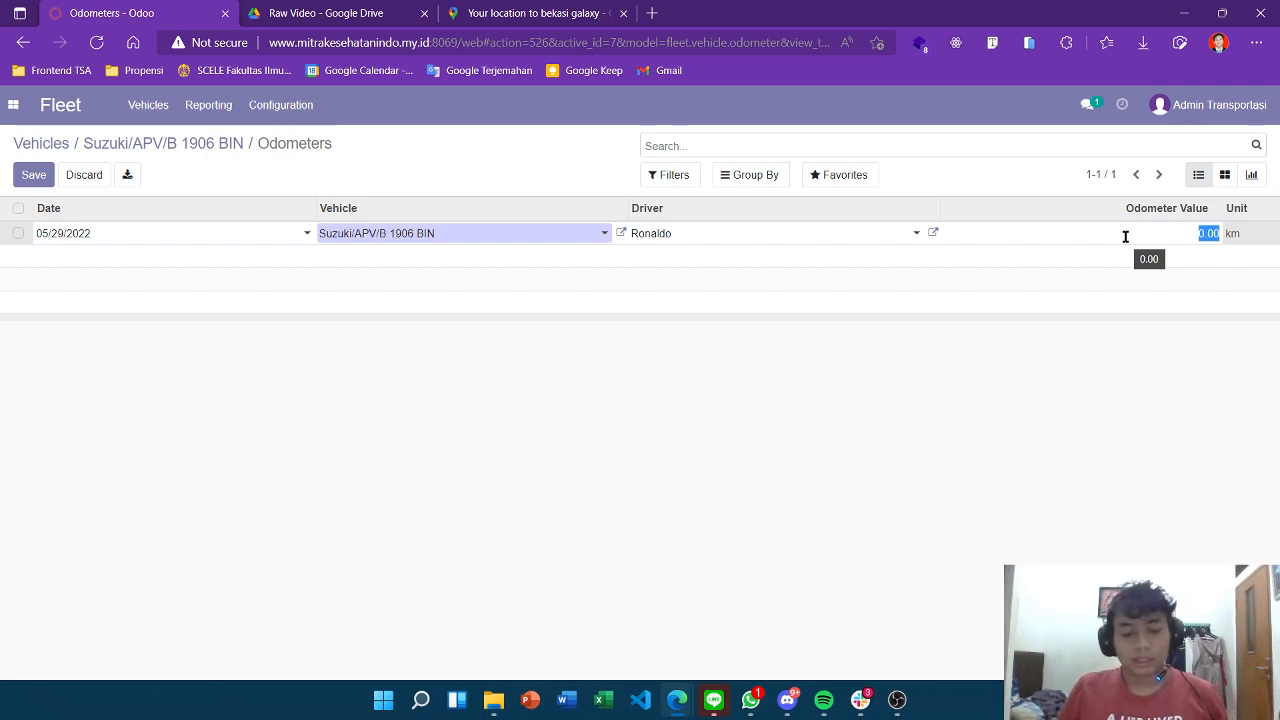
text(10)
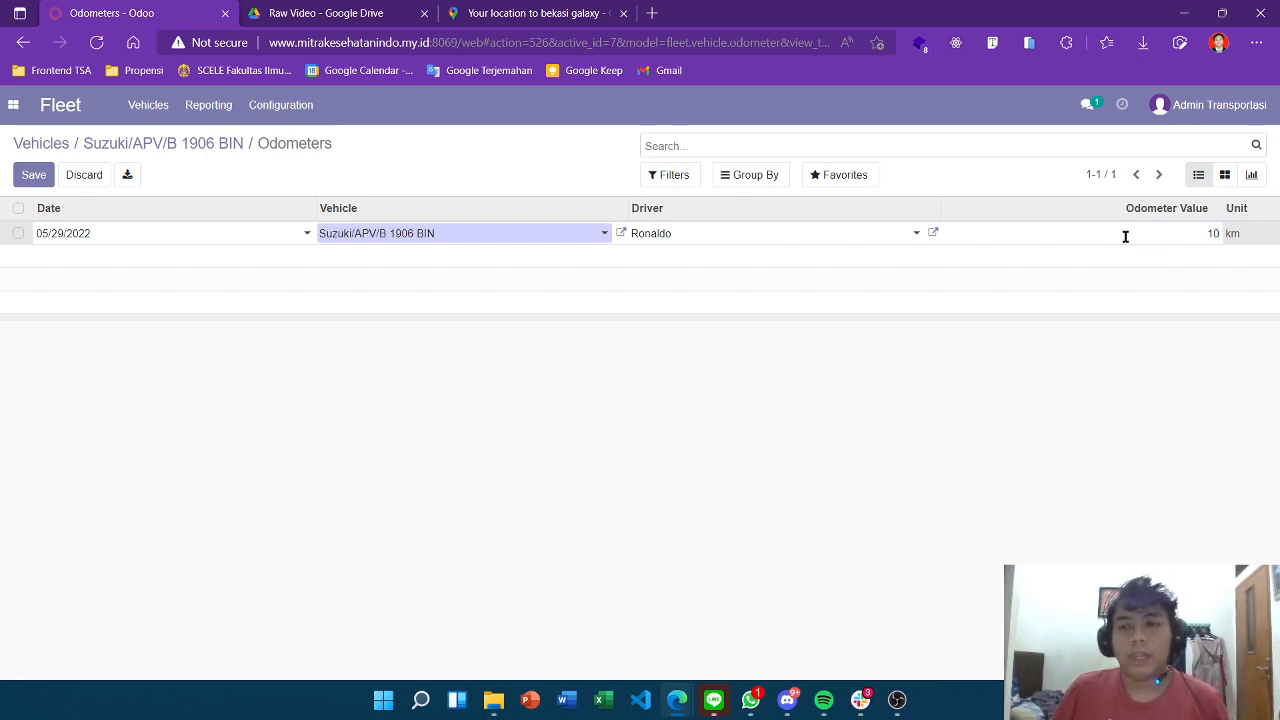
click(920, 484)
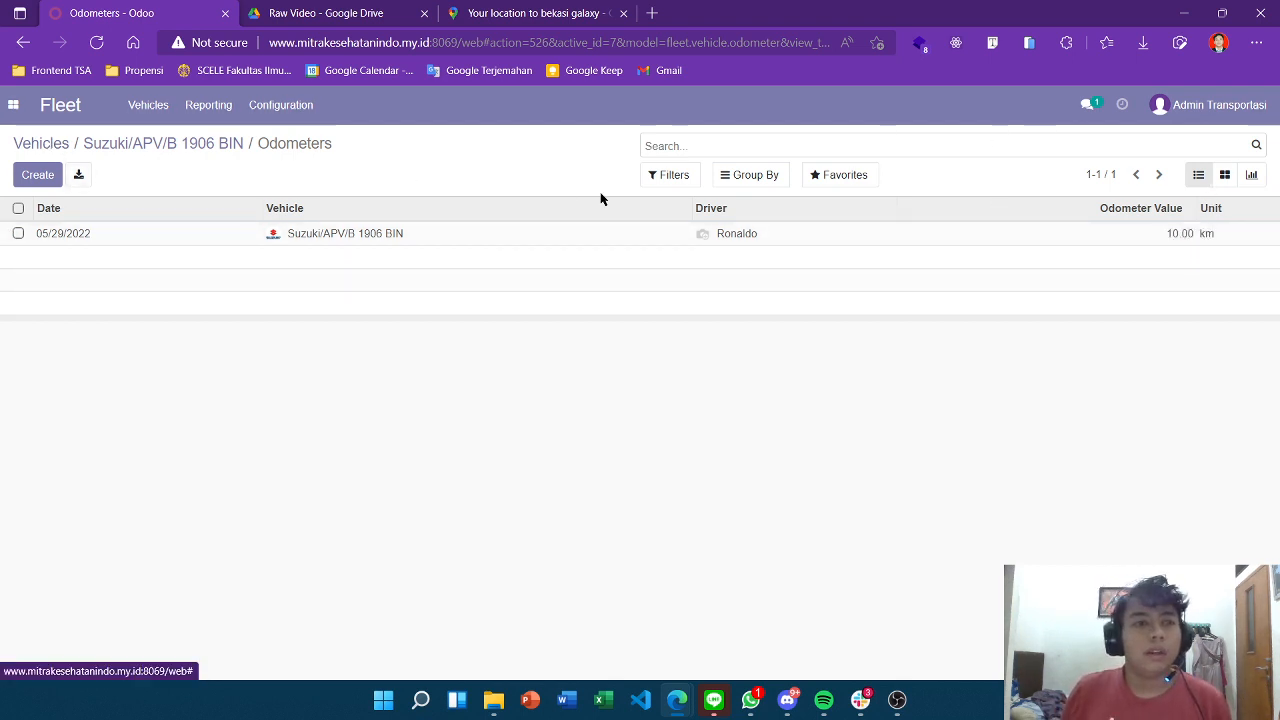
scroll(880, 352, up, 1)
scroll(960, 390, down, 1)
scroll(1034, 424, up, 2)
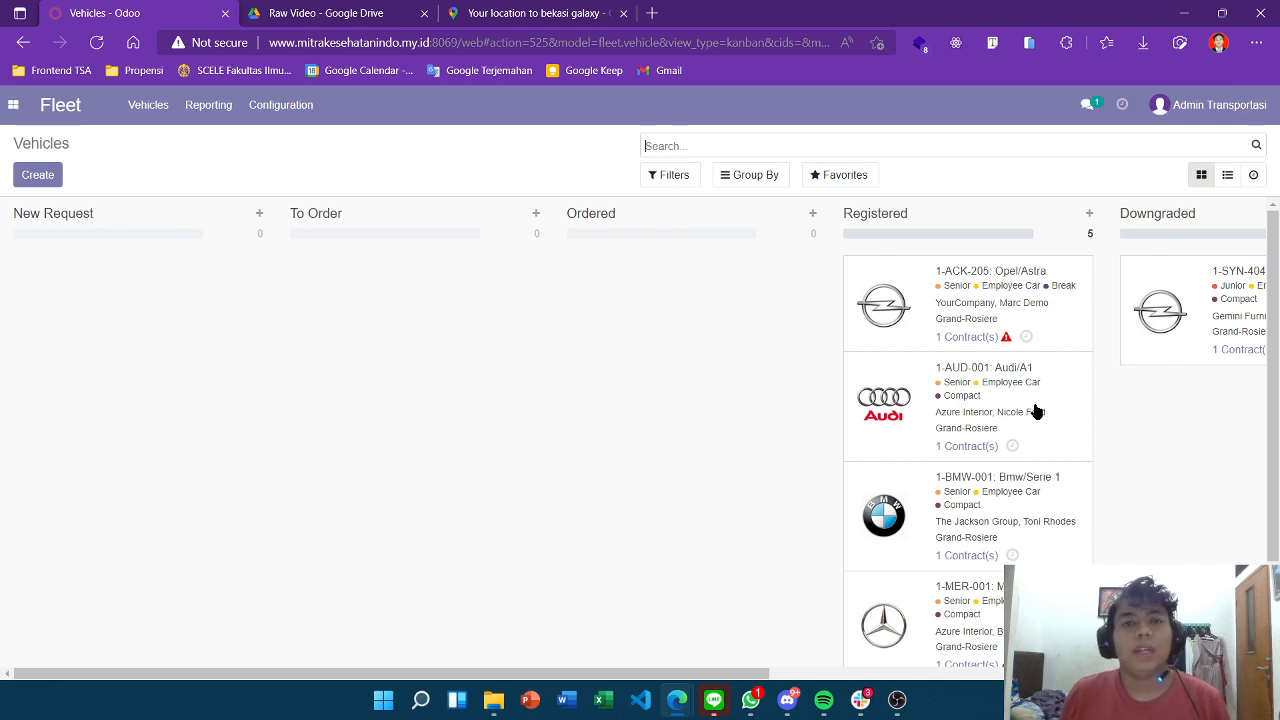
click(897, 699)
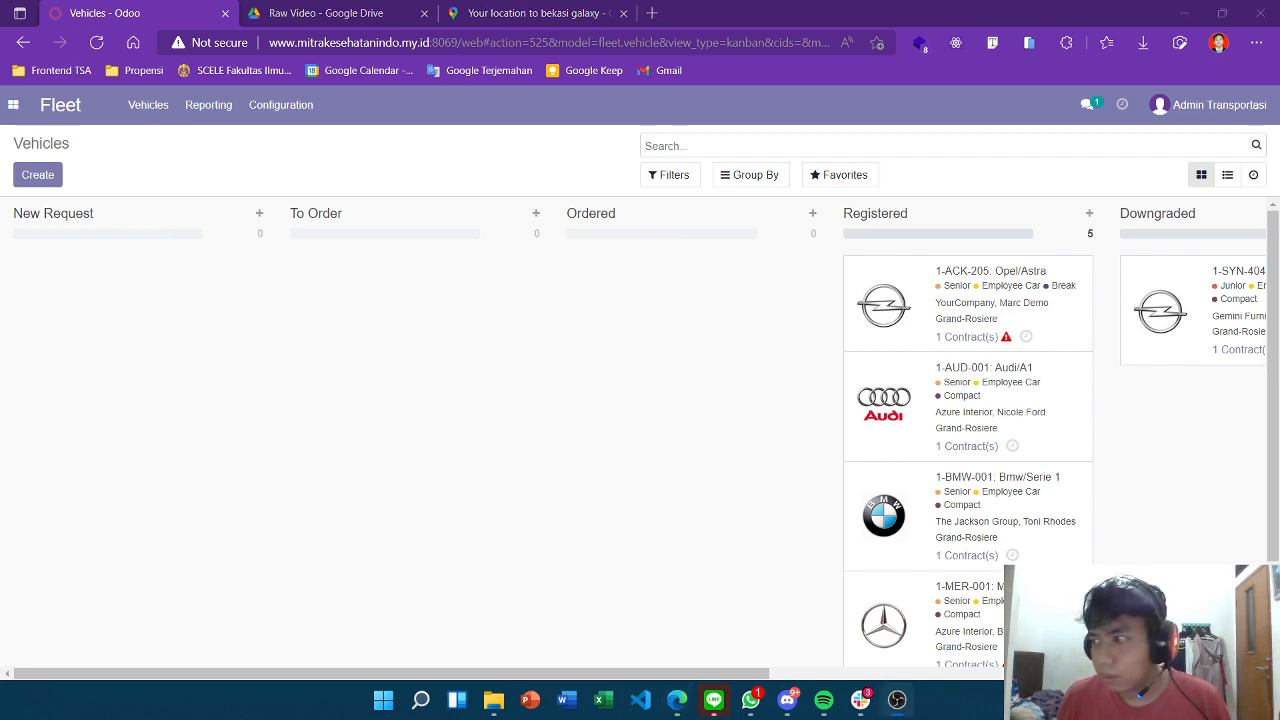